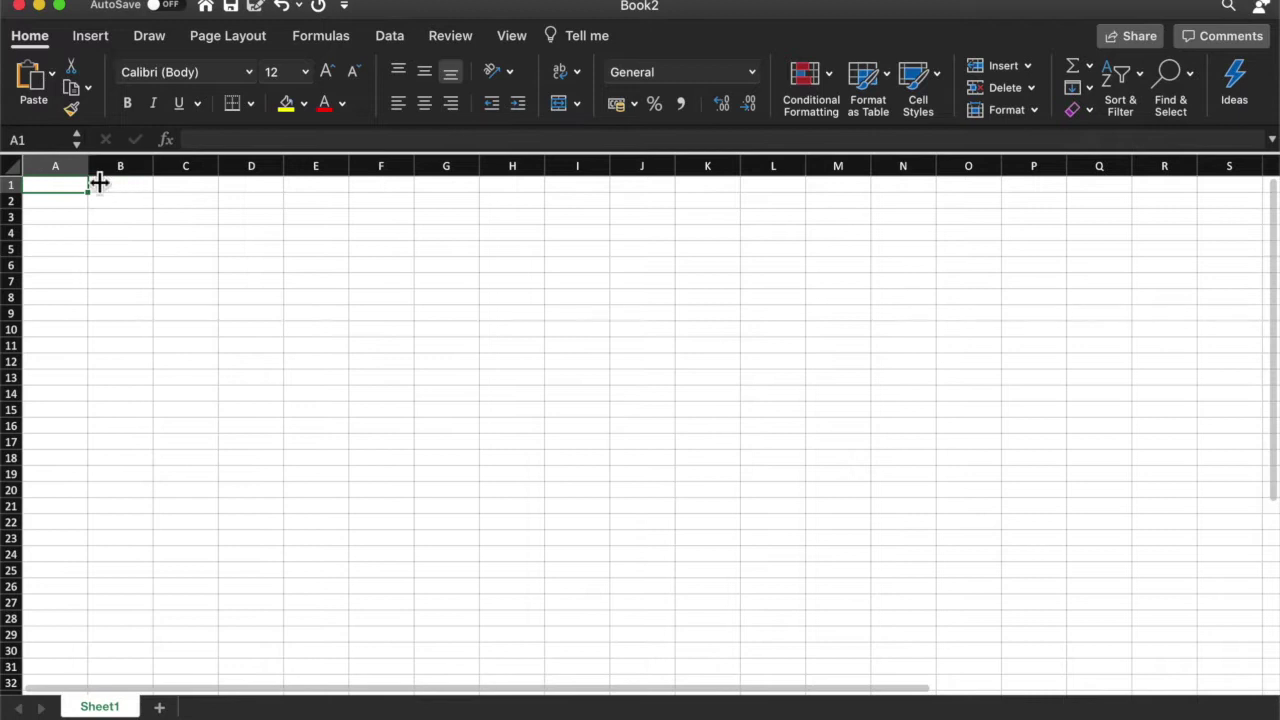
Step: Widen columns A and B and enter the headings Personal Budget, Budget and Actual in cells A1 to C1
drag(89, 167, 254, 171)
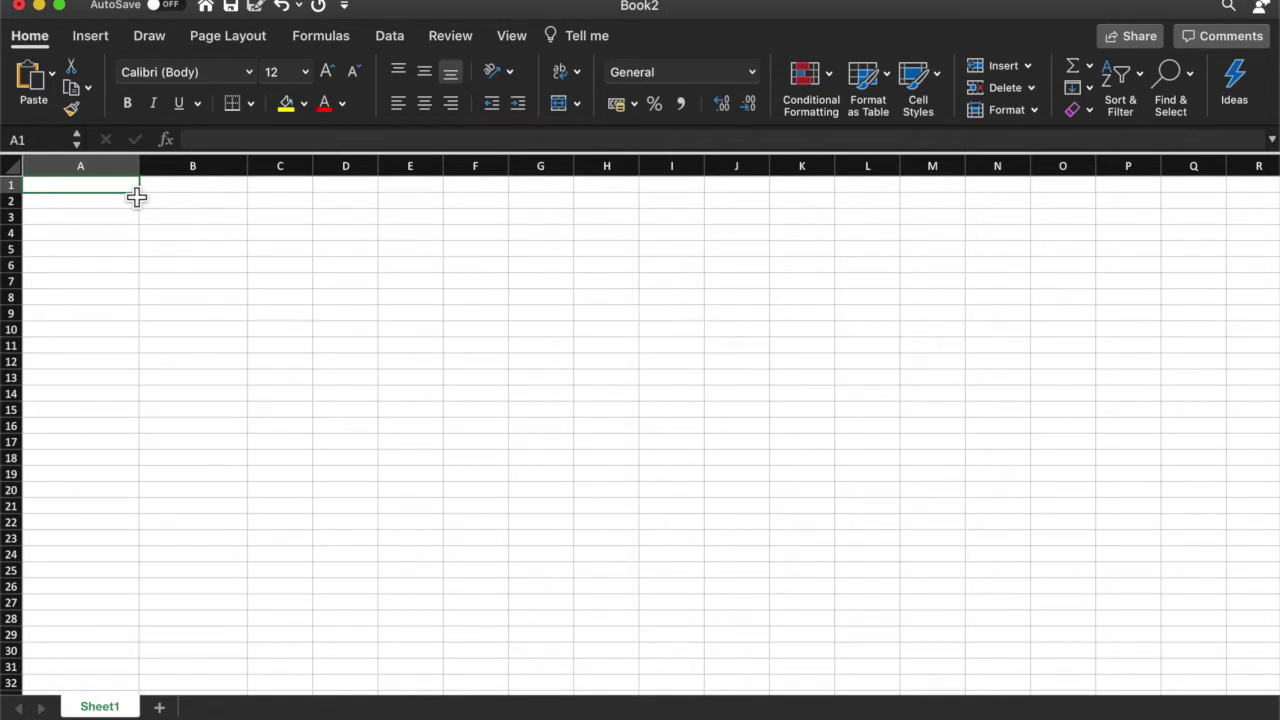
text(Personal Budget)
key(Tab)
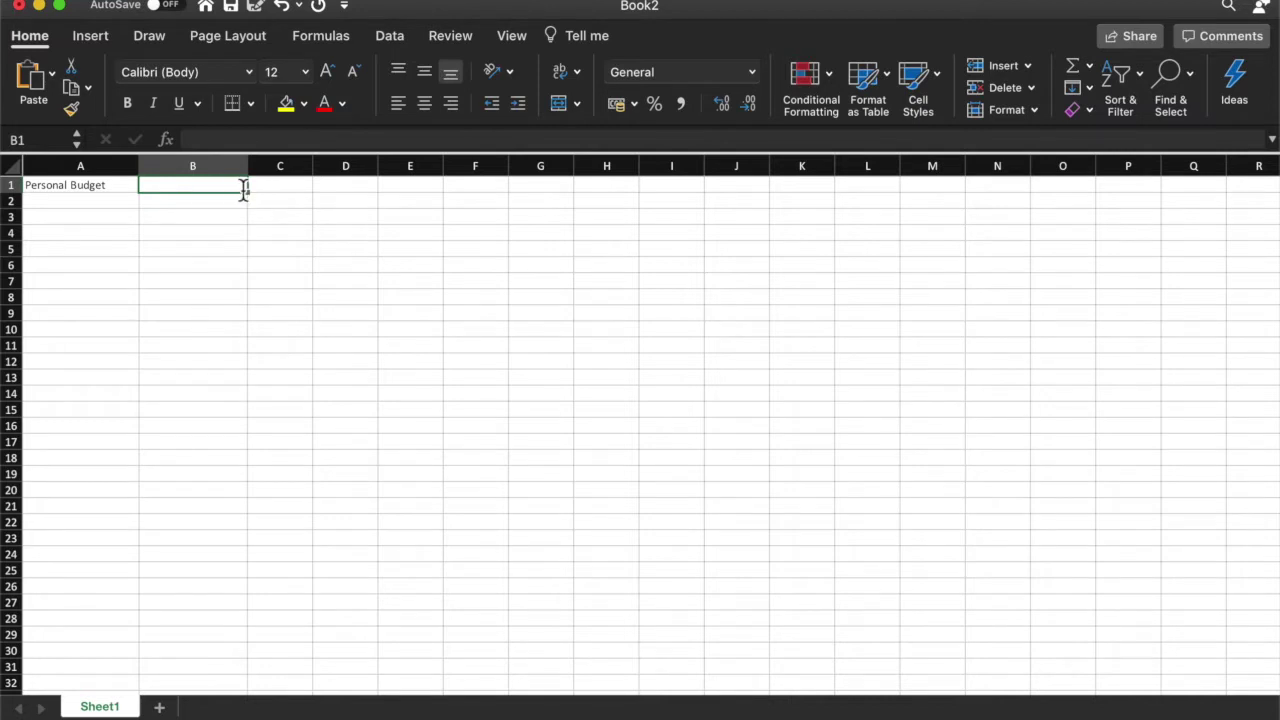
text(Budget)
key(Tab)
text(Actual)
Step: Widen column C slightly, leaving cell C1 with the Actual heading selected
scroll(309, 200, down, 1)
scroll(309, 200, up, 1)
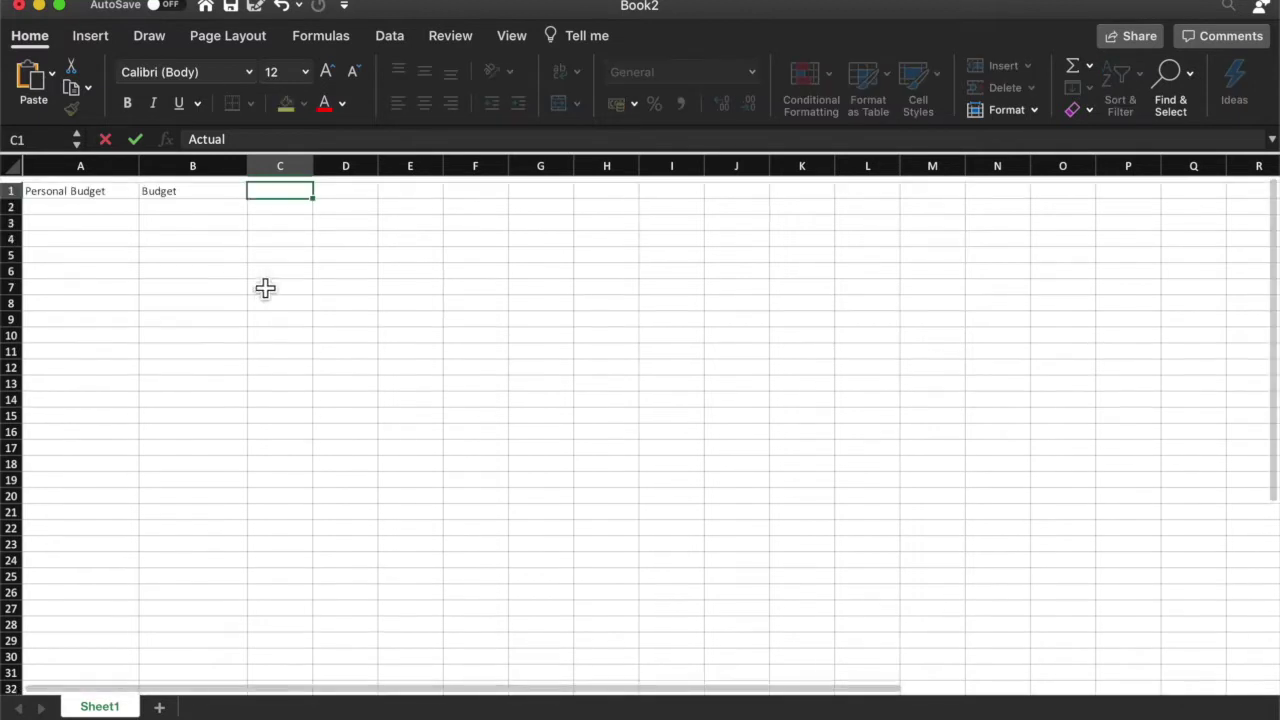
click(308, 166)
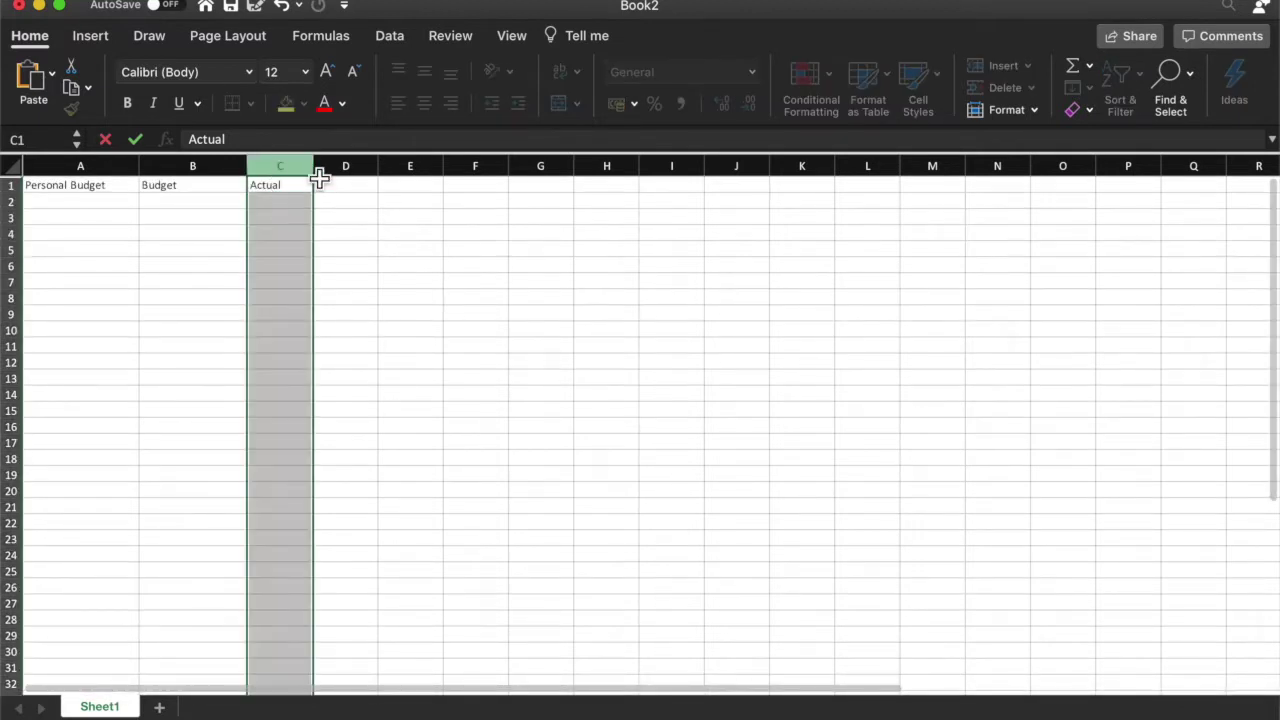
drag(314, 165, 332, 165)
click(263, 186)
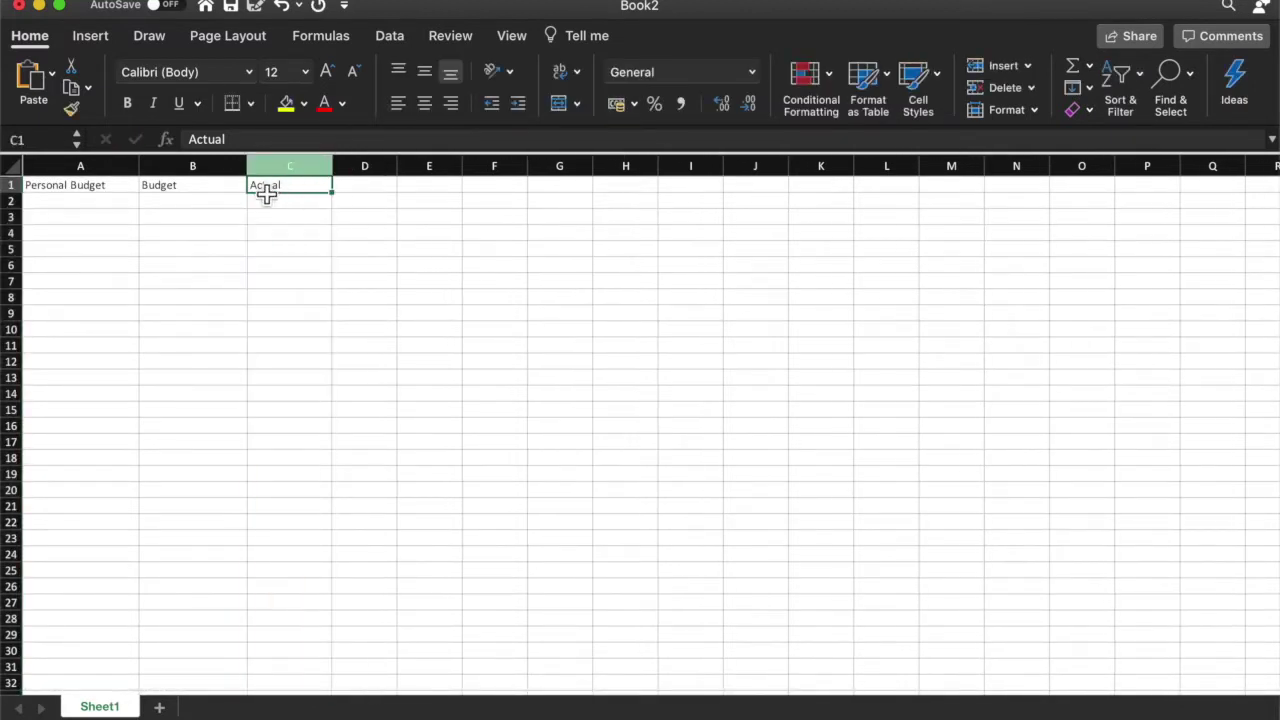
Step: Make the headings in A1 to C1 bold and center them horizontally
drag(120, 190, 262, 192)
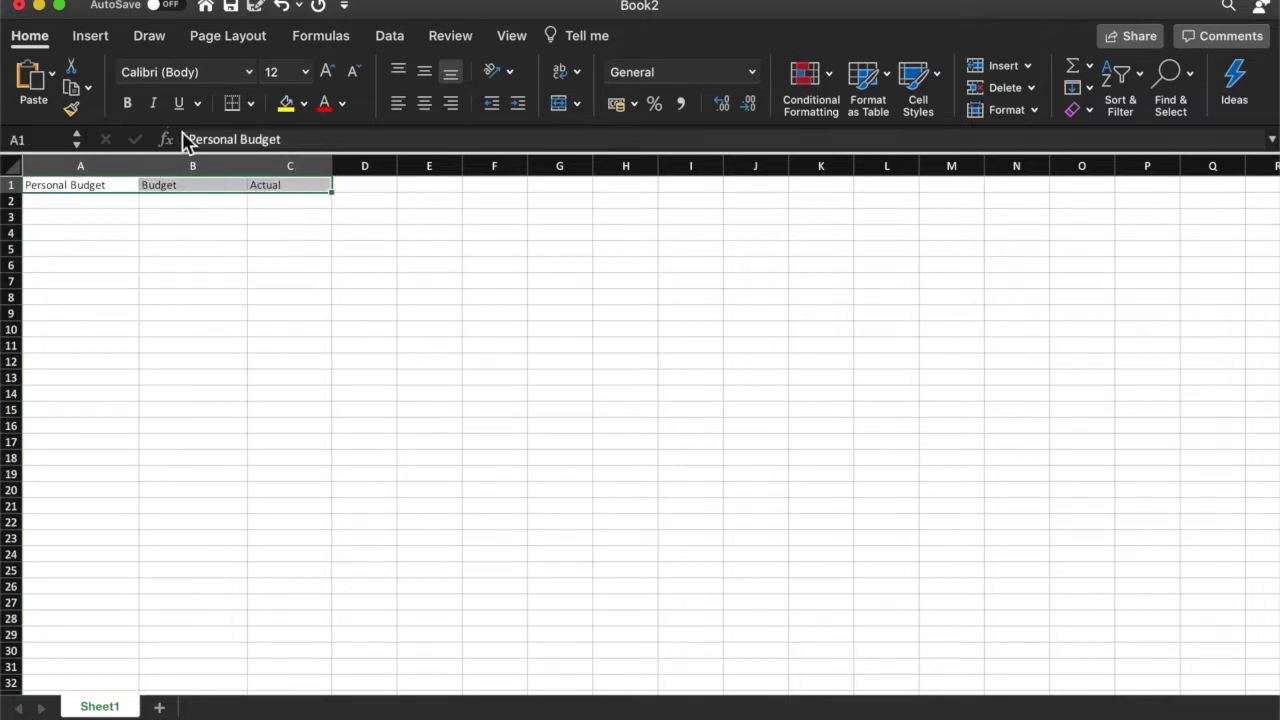
click(127, 103)
click(424, 103)
click(416, 103)
click(429, 105)
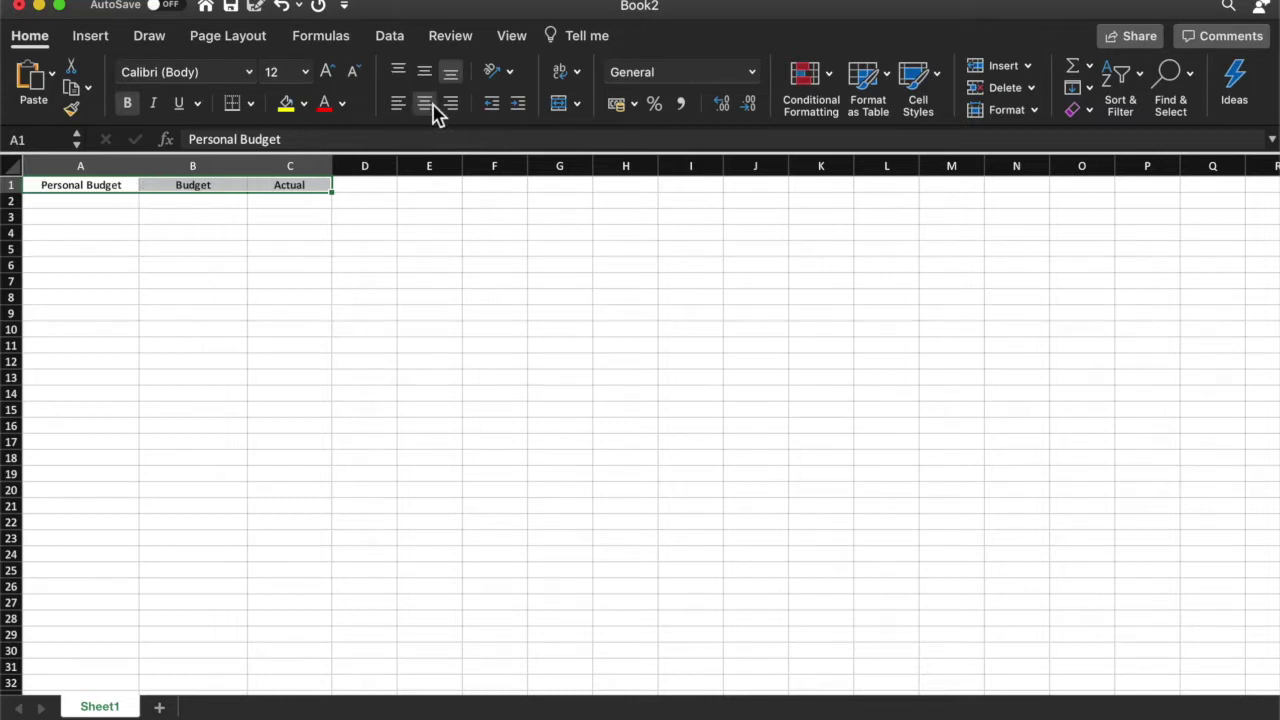
Step: List the expense categories Telephone, Rent, Food, Car and Entertainment in cells A3 to A7
click(136, 206)
click(103, 224)
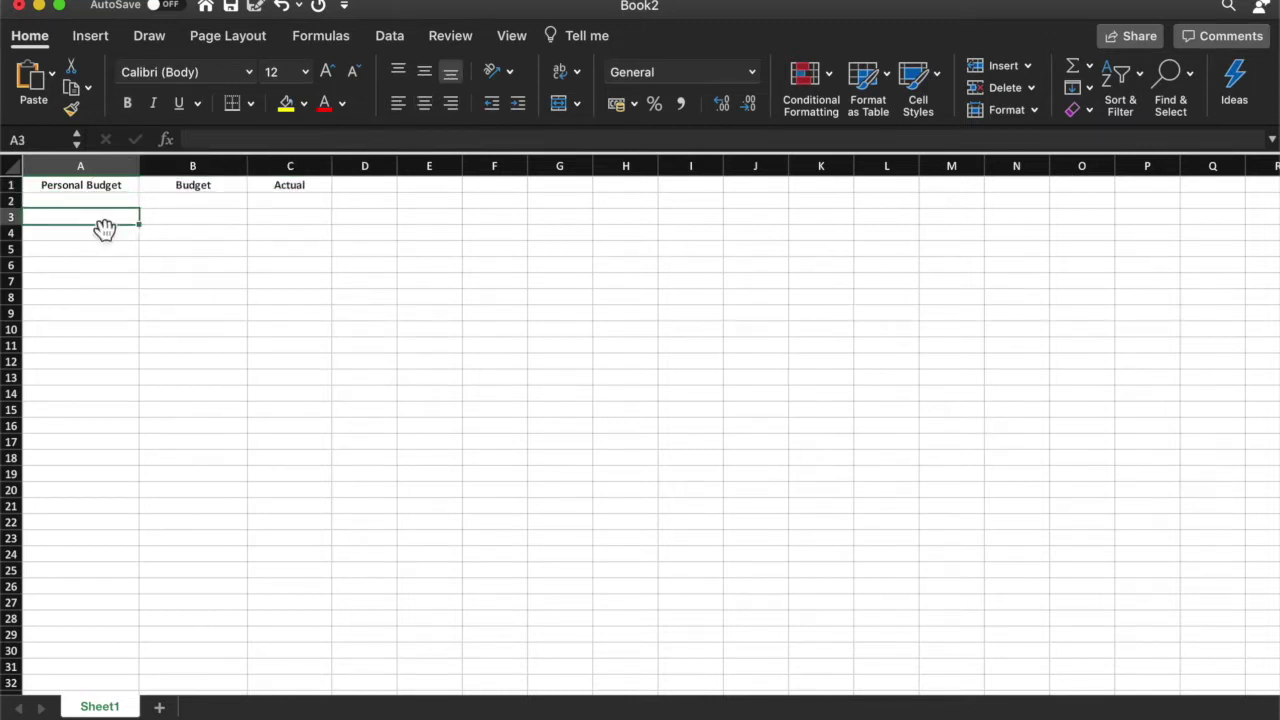
text(Telephone)
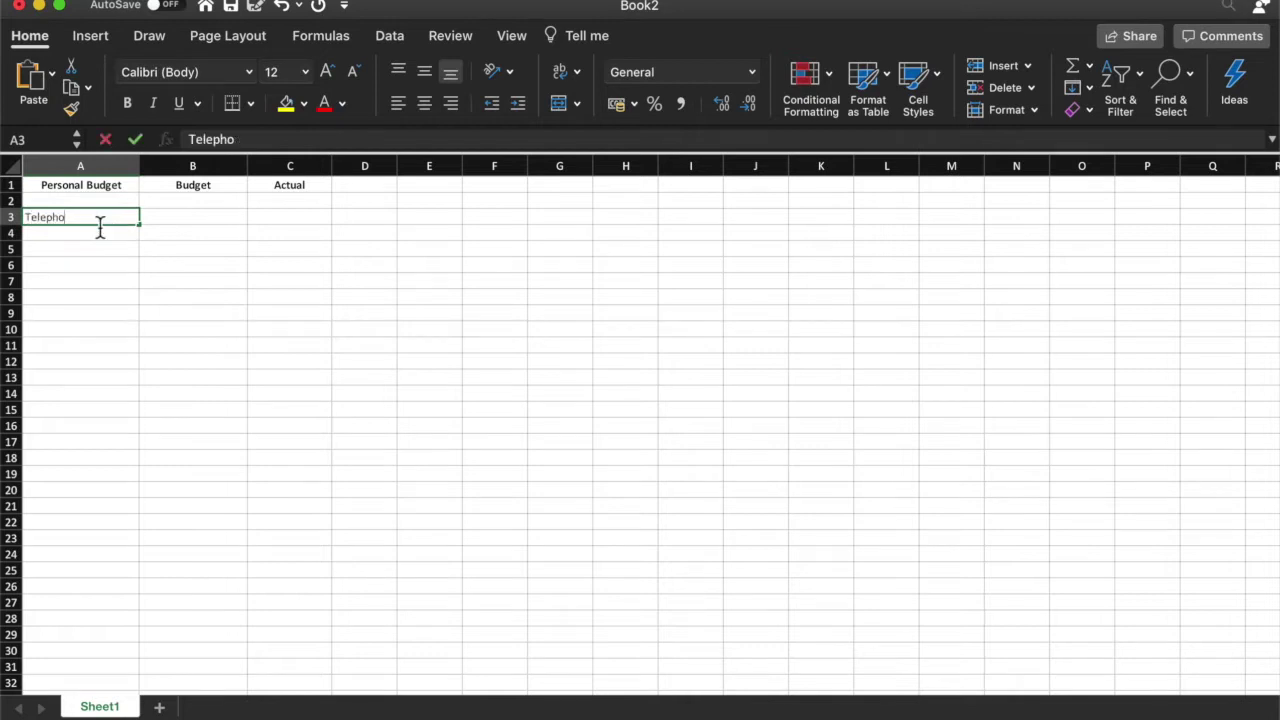
key(Return)
text(Rent)
key(Return)
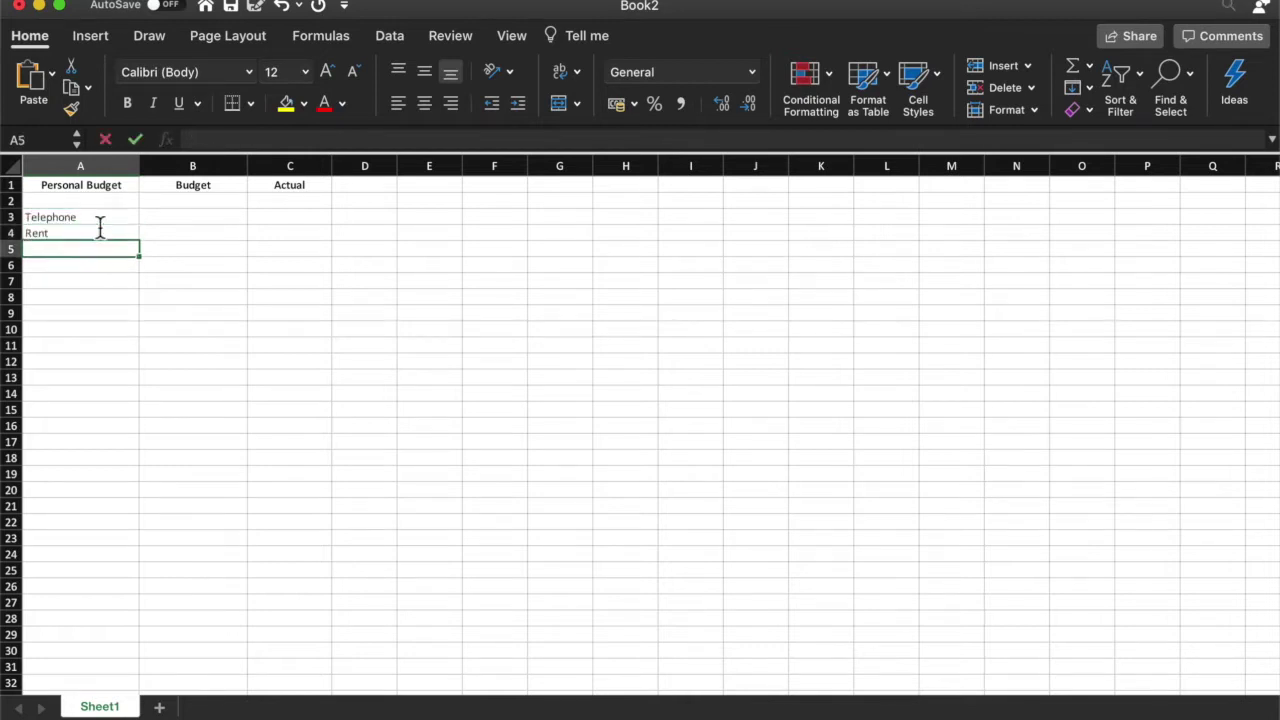
text(Food)
key(Return)
text(Car)
key(Return)
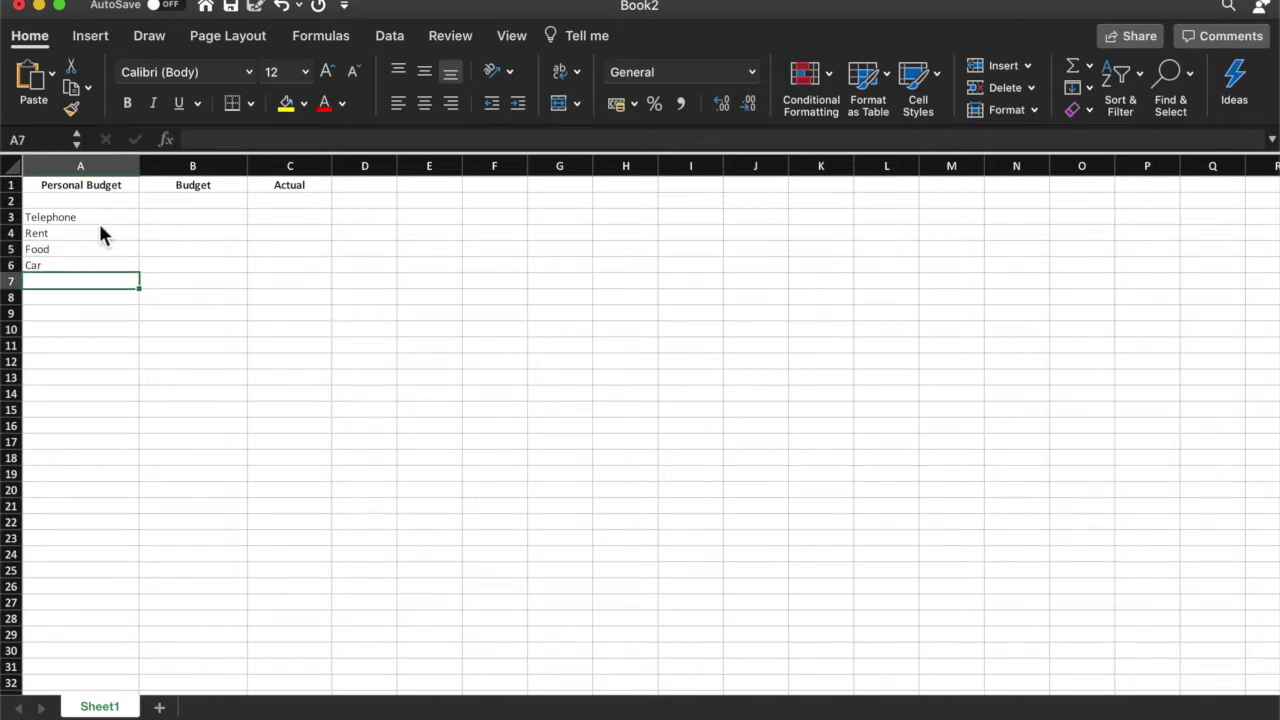
text(Enter)
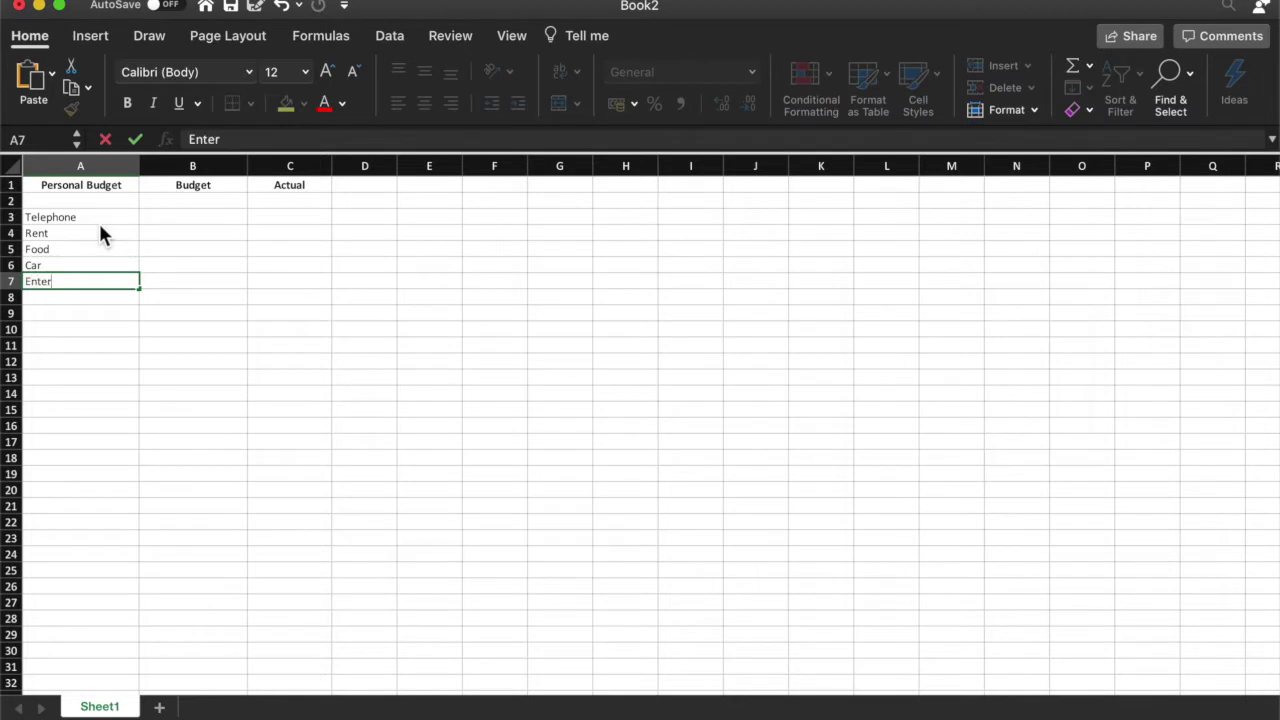
text(tainment)
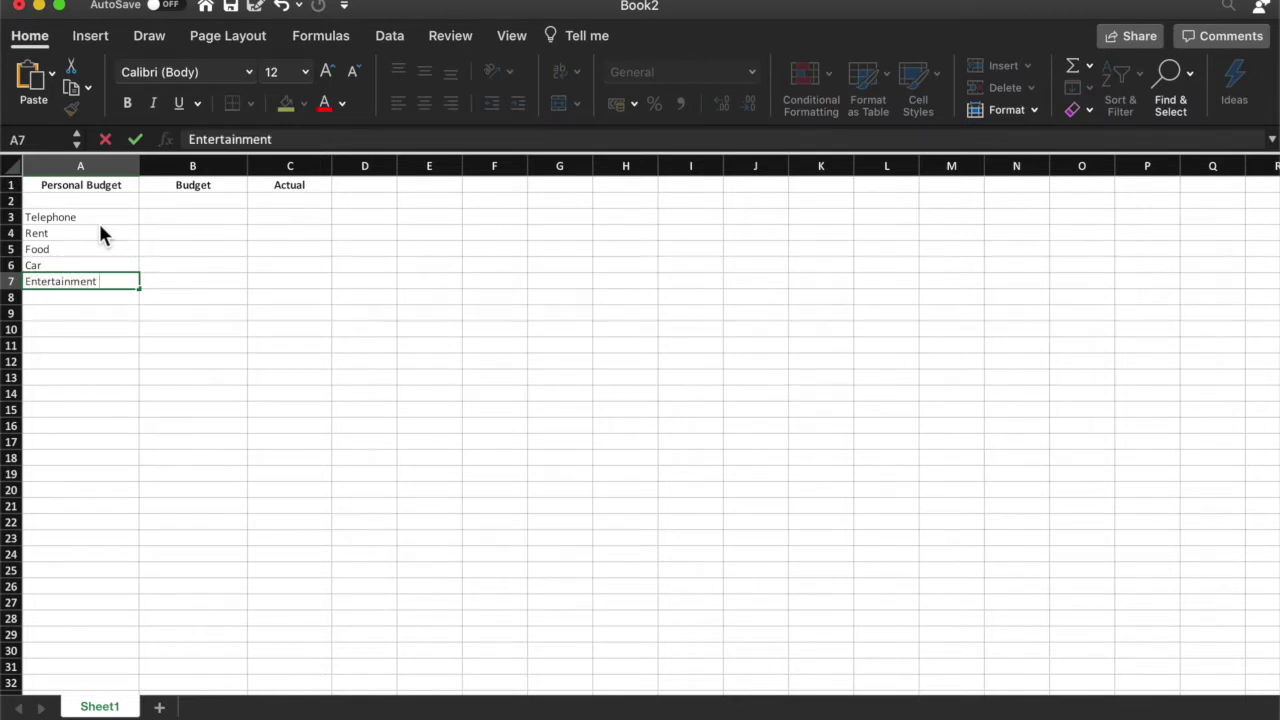
Step: Enter the budget amounts 1000, 12000, 3000, 2500 and 1500 in cells B3 to B7
click(172, 222)
text(1000)
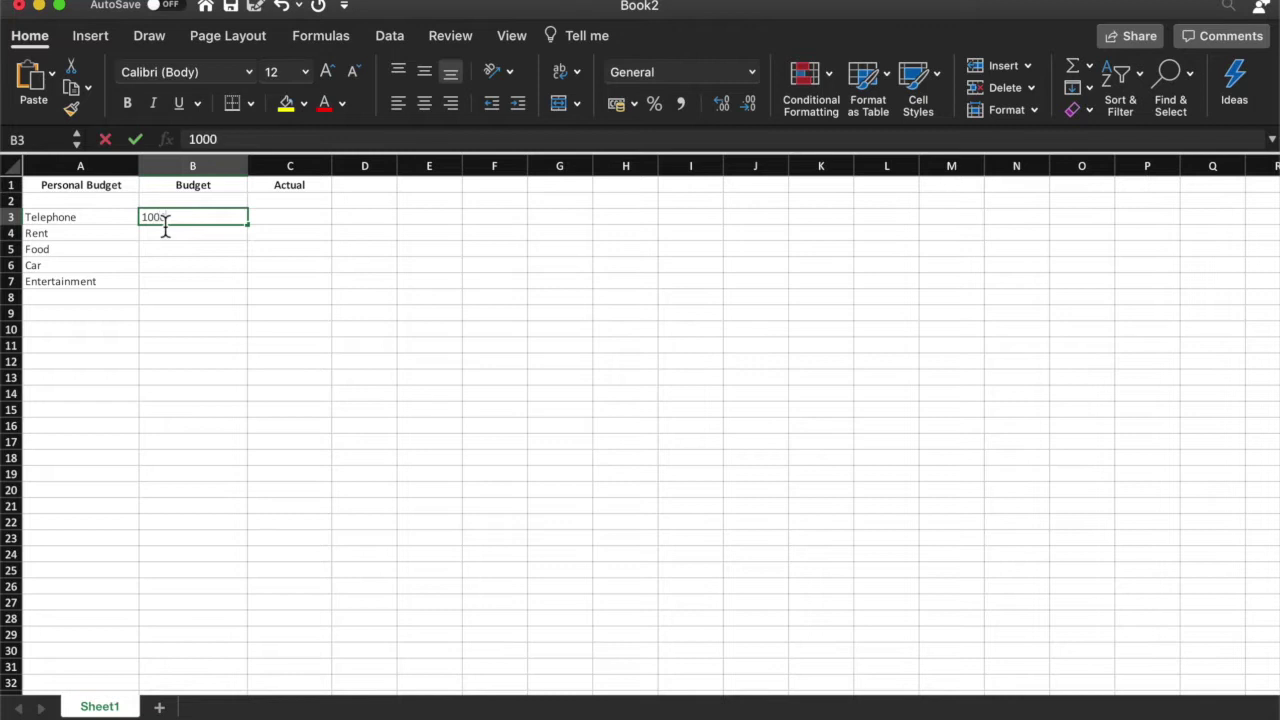
key(Return)
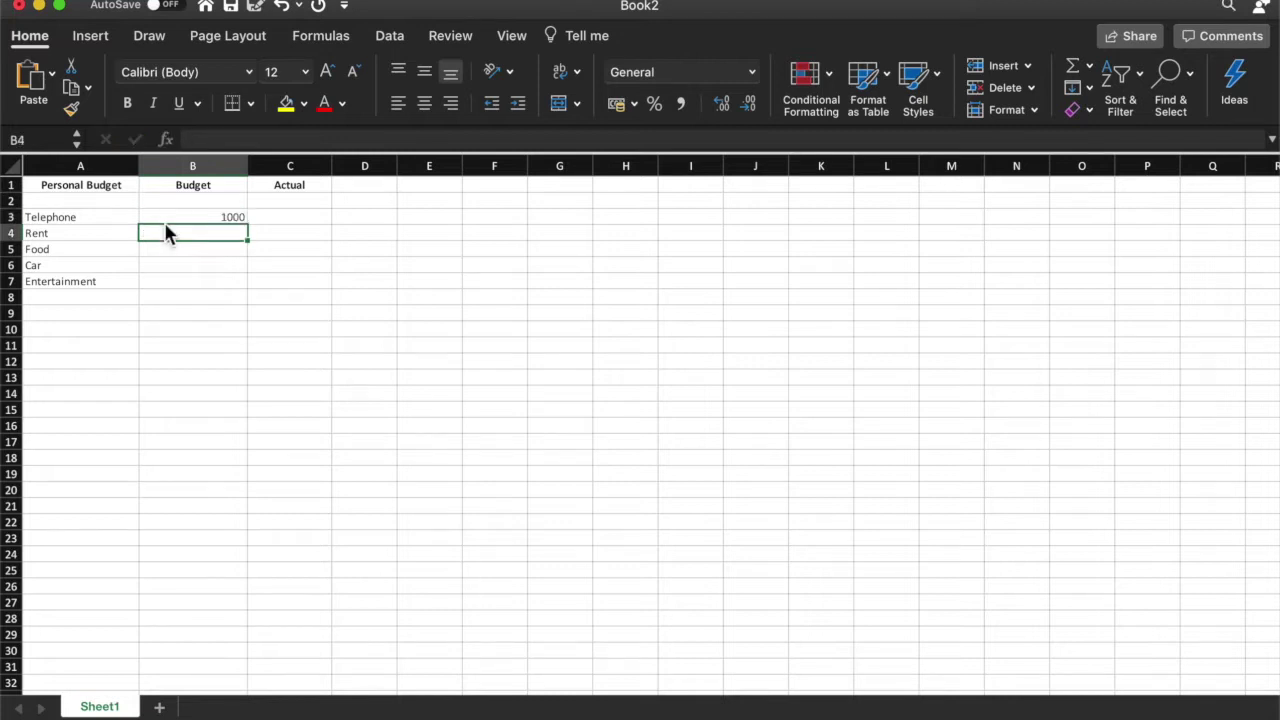
text(12000)
key(Return)
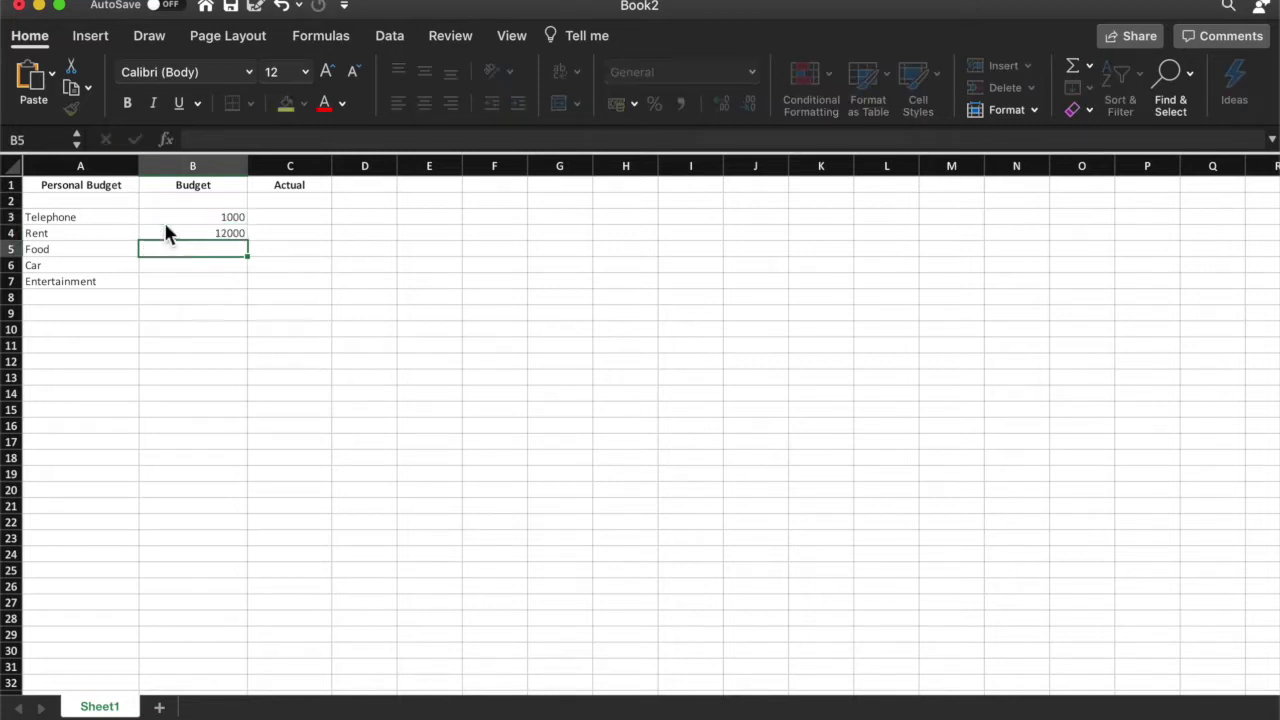
text(3000)
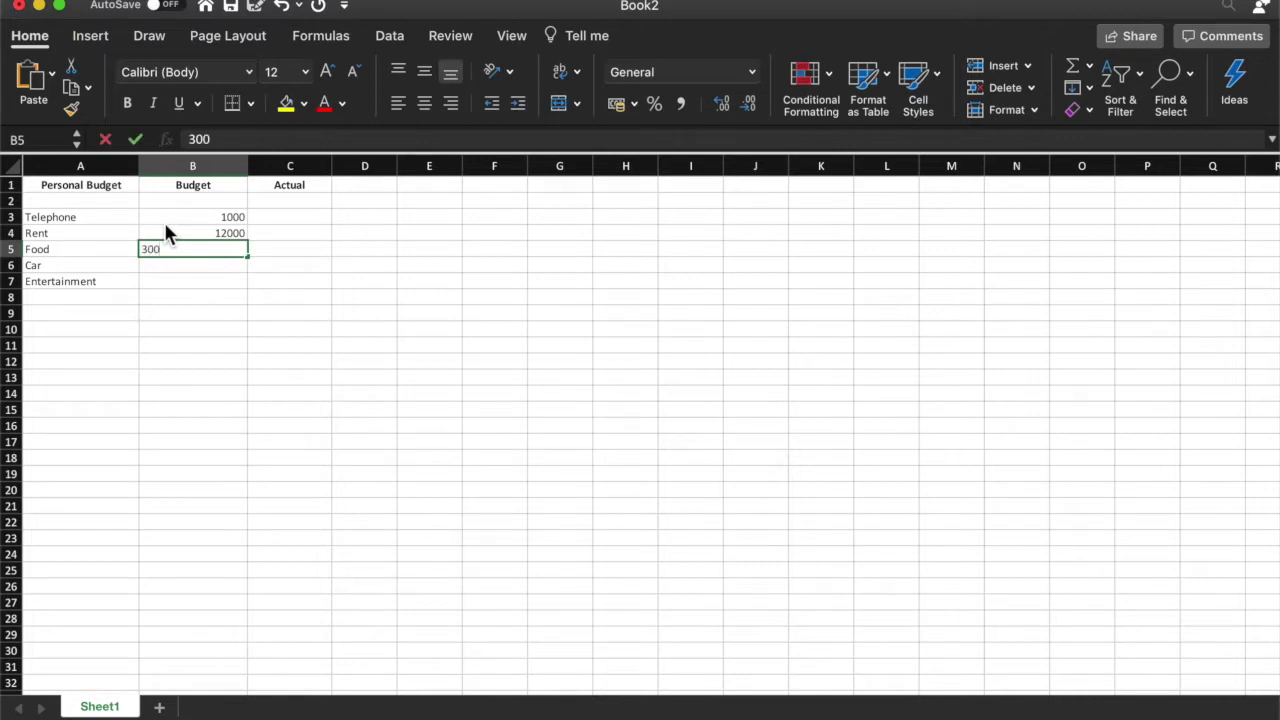
key(Return)
text(2500)
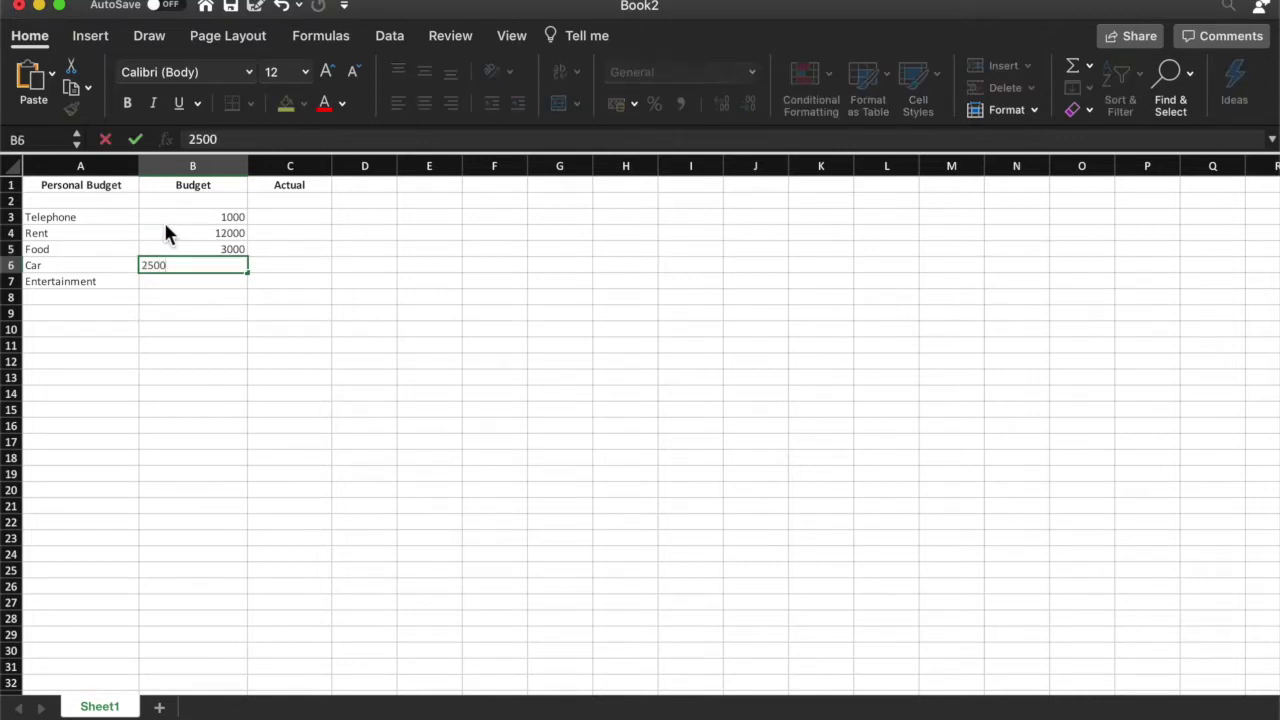
key(Return)
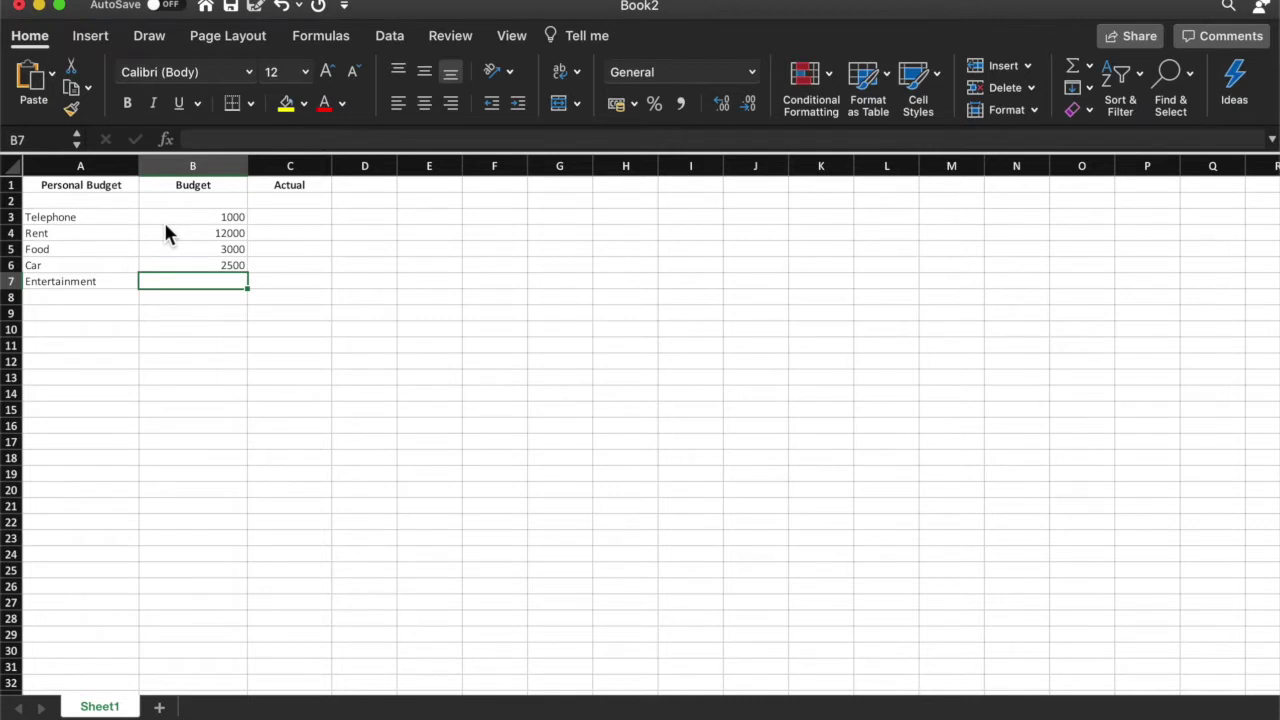
text(1500)
key(Return)
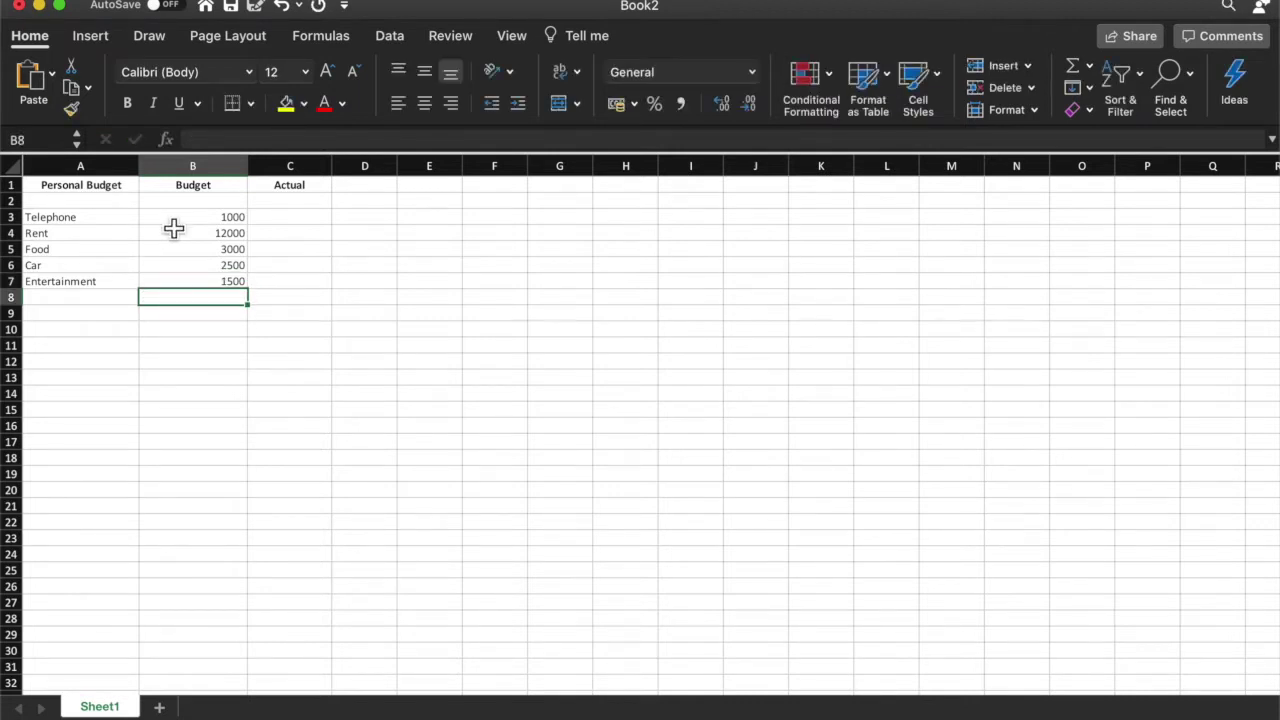
click(174, 220)
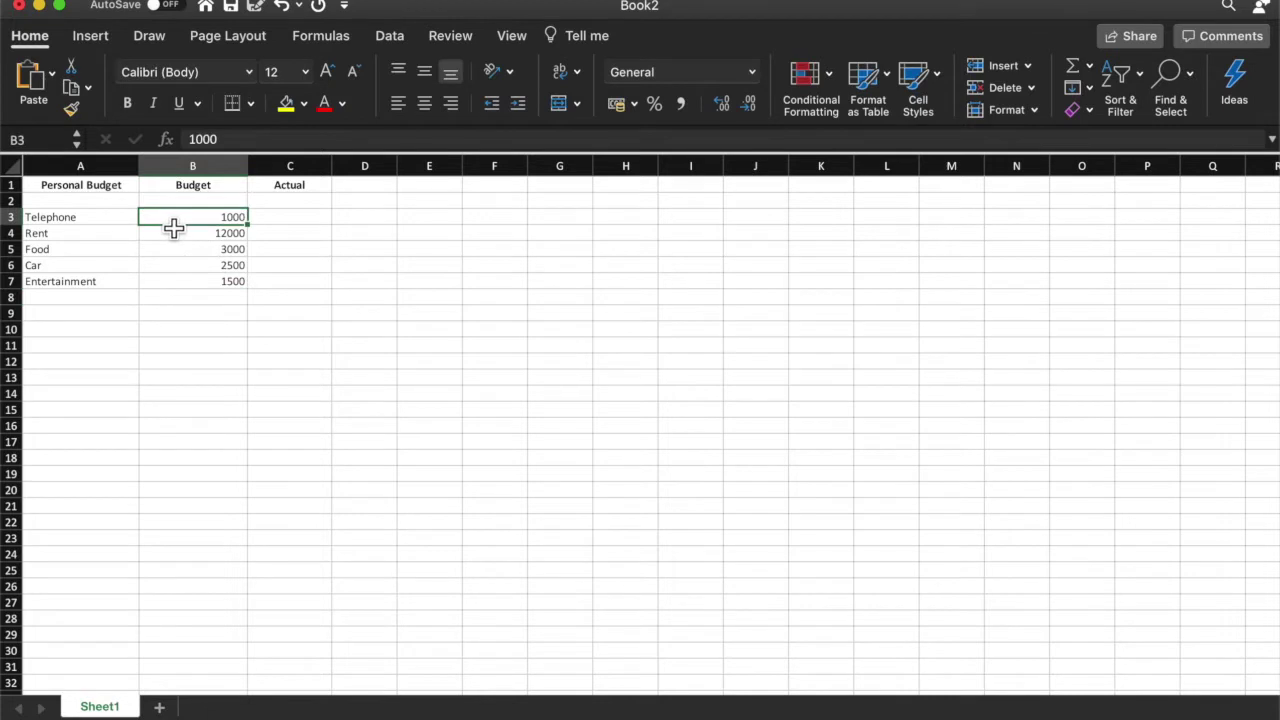
click(187, 318)
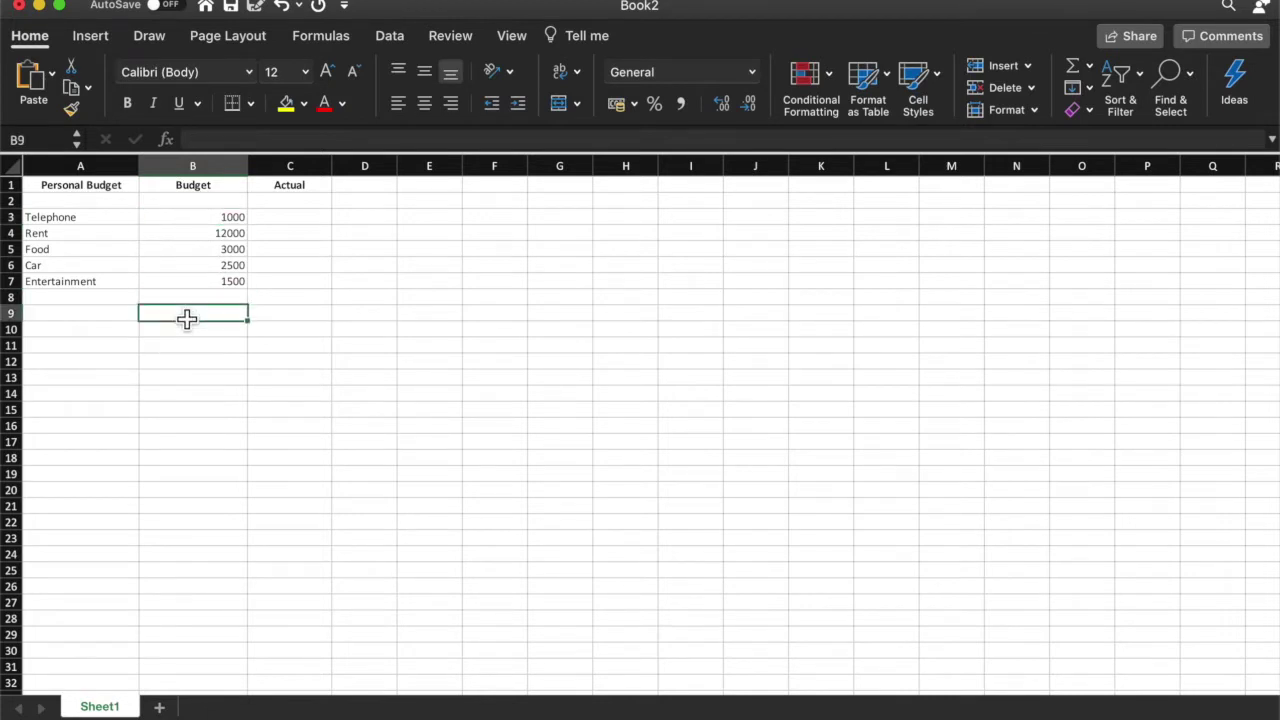
drag(211, 220, 211, 284)
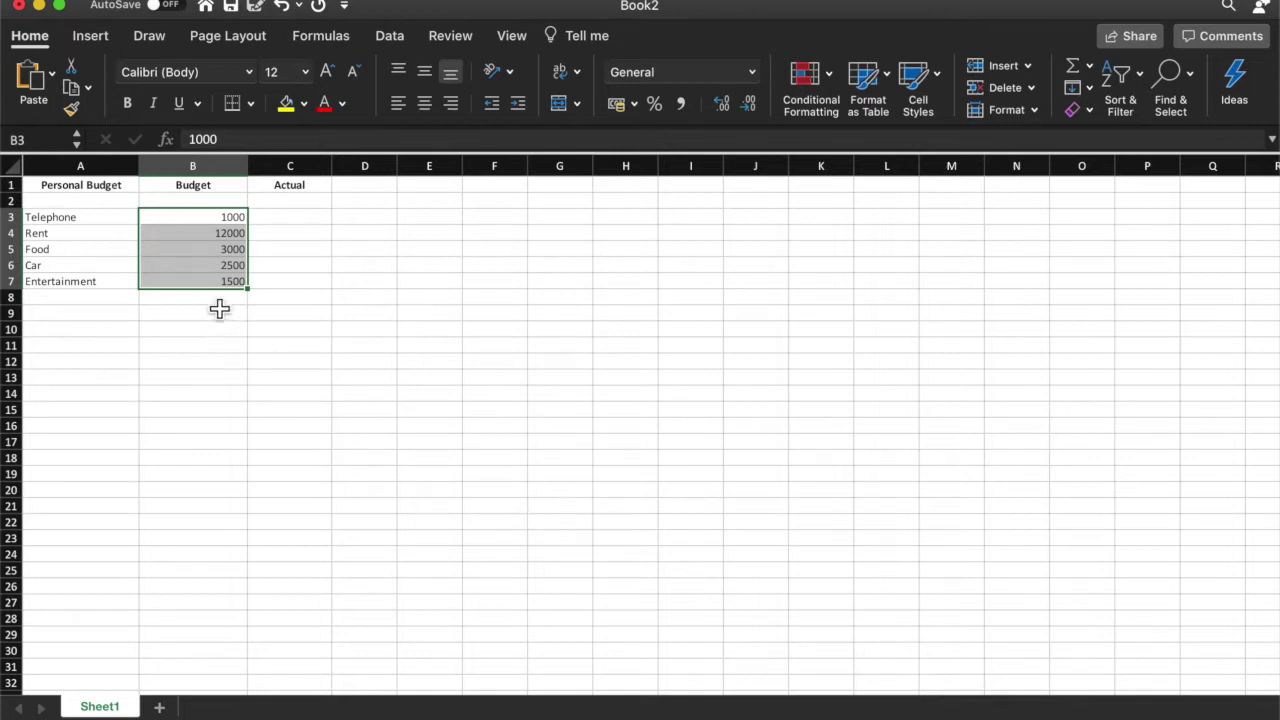
Step: Label cell A9 as Total, correcting any misspelling
click(80, 317)
text(Totak)
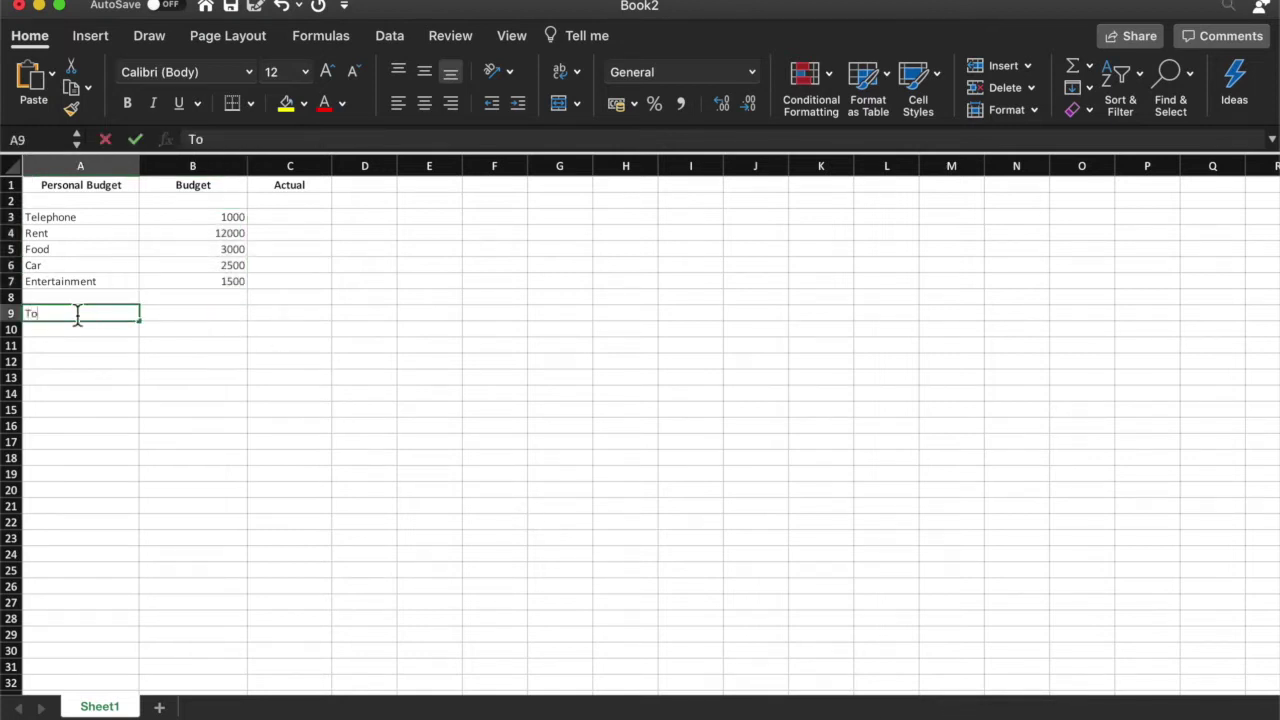
key(Tab)
click(77, 315)
double_click(77, 315)
key(BackSpace)
key(BackSpace)
key(BackSpace)
text(t)
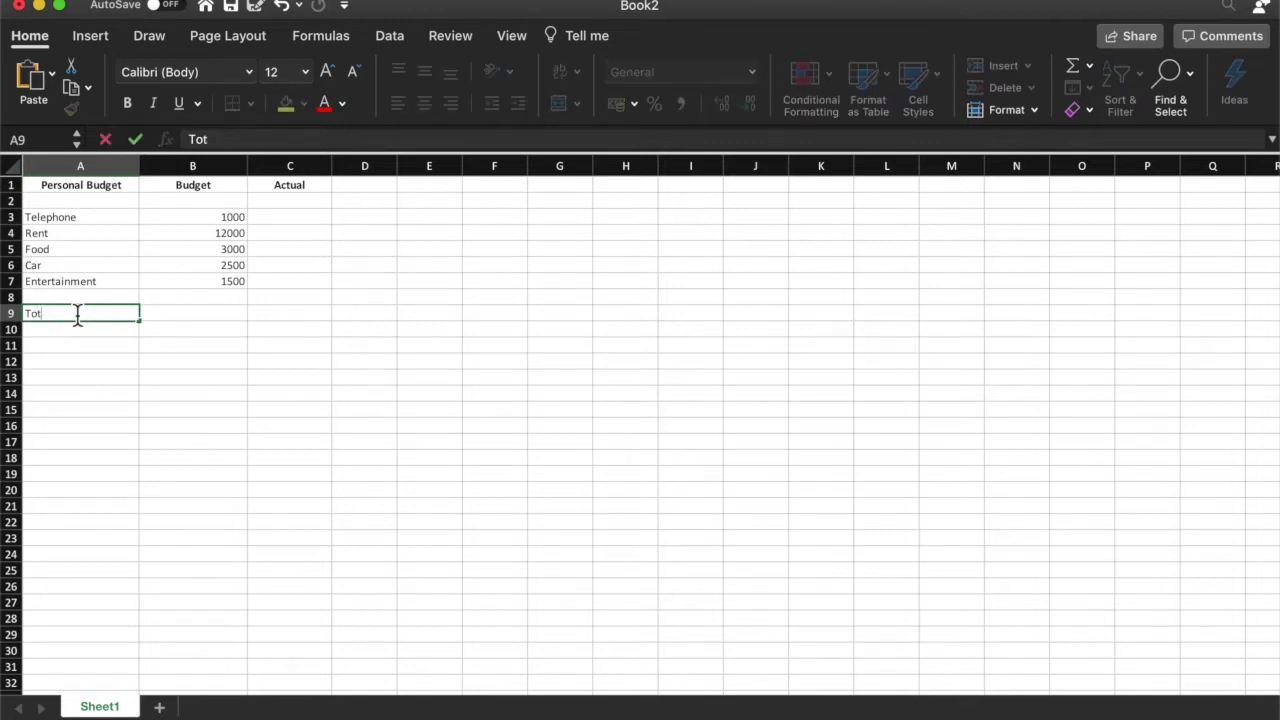
text(al)
key(Tab)
Step: Total the budget amounts in cell B9 with the formula =SUM(B3:B7)
text(=sum()
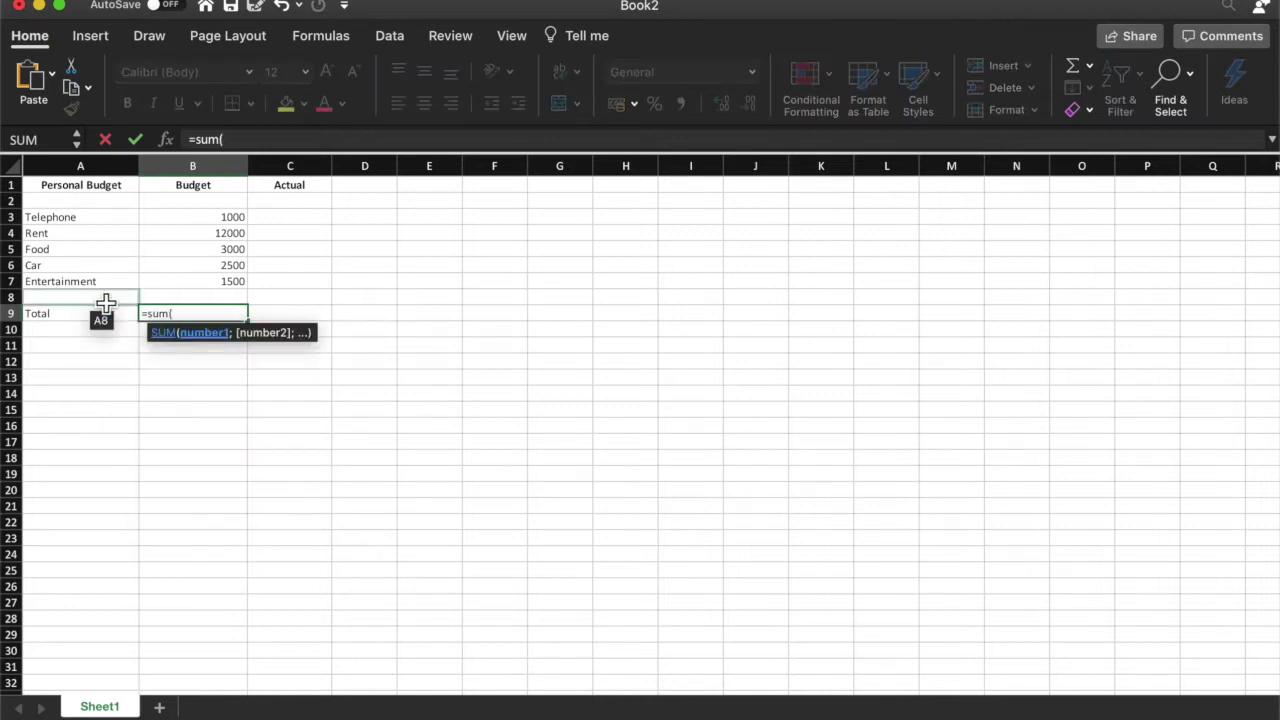
click(191, 221)
text(:)
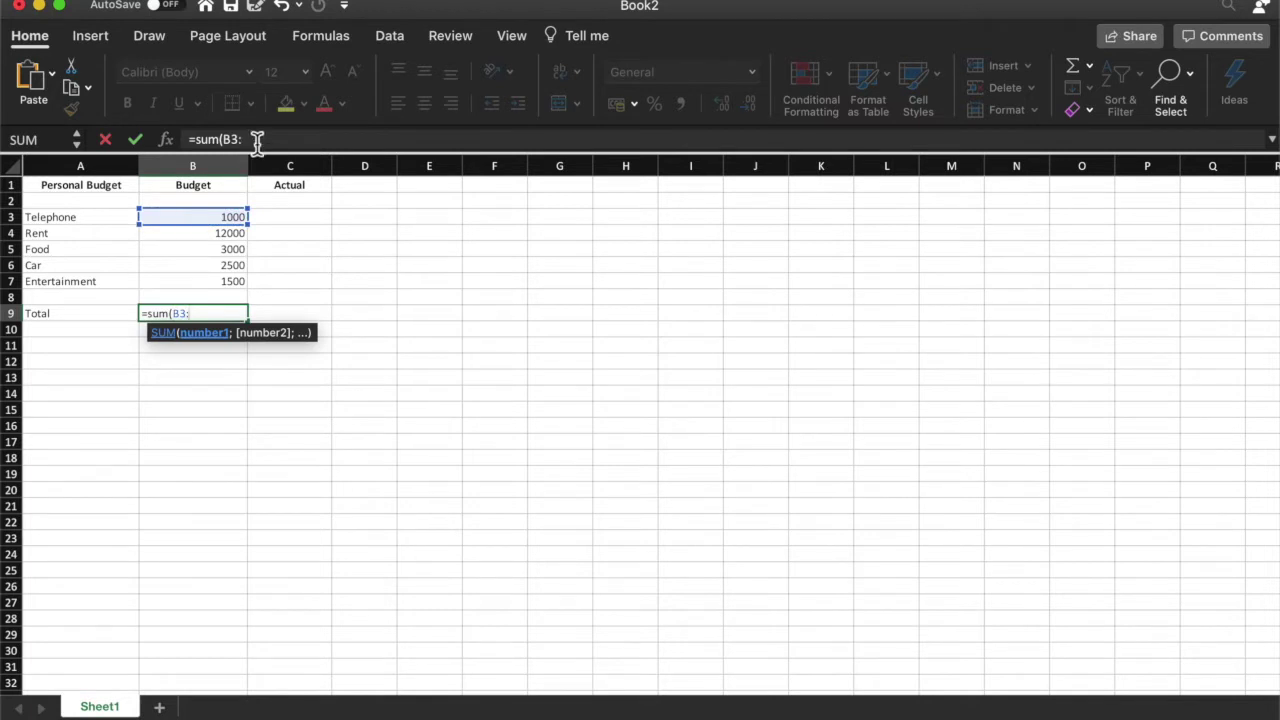
click(233, 290)
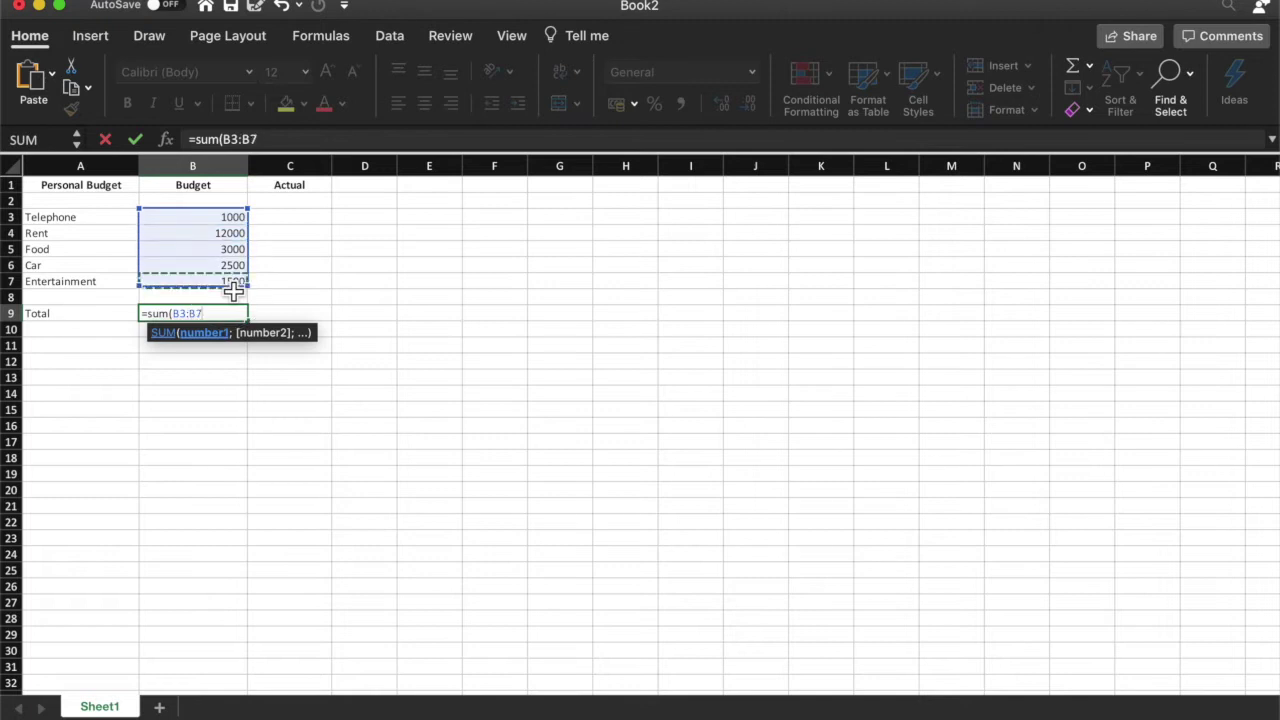
text())
key(Return)
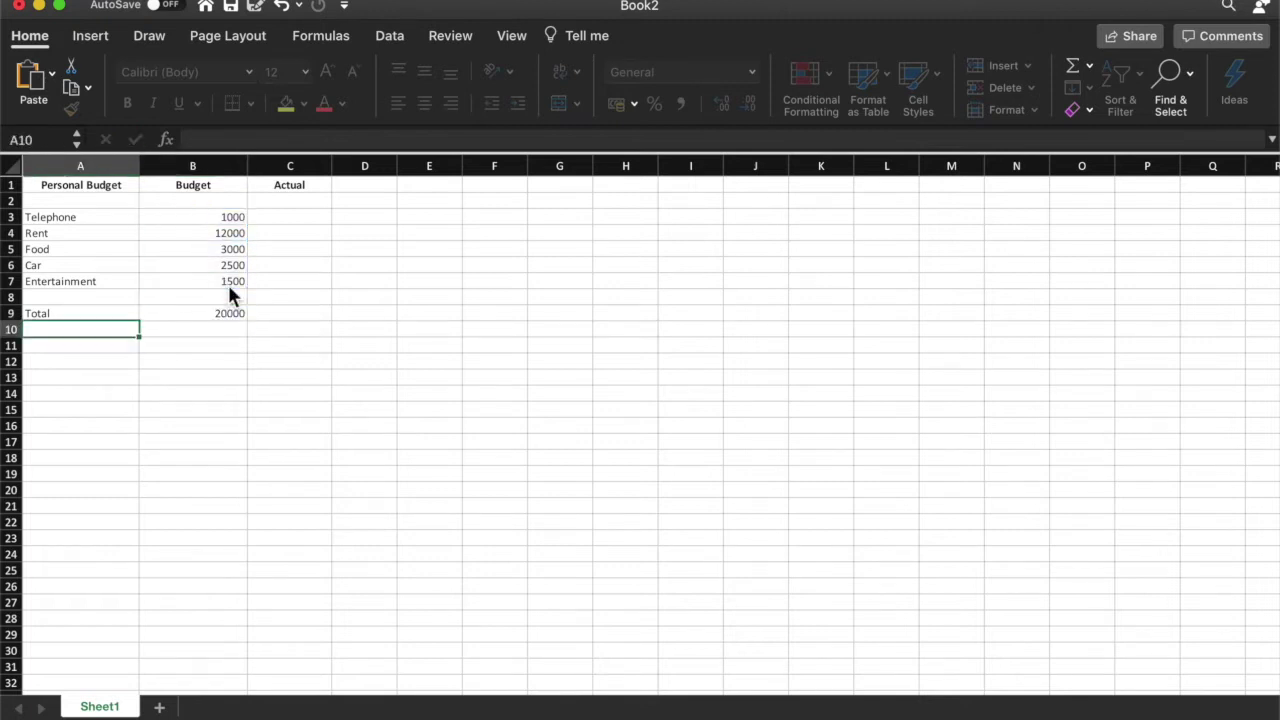
Step: Replace the formula in B9 with an automatic Sum of the budget amounts above it, =SUM(B3:B8)
click(234, 316)
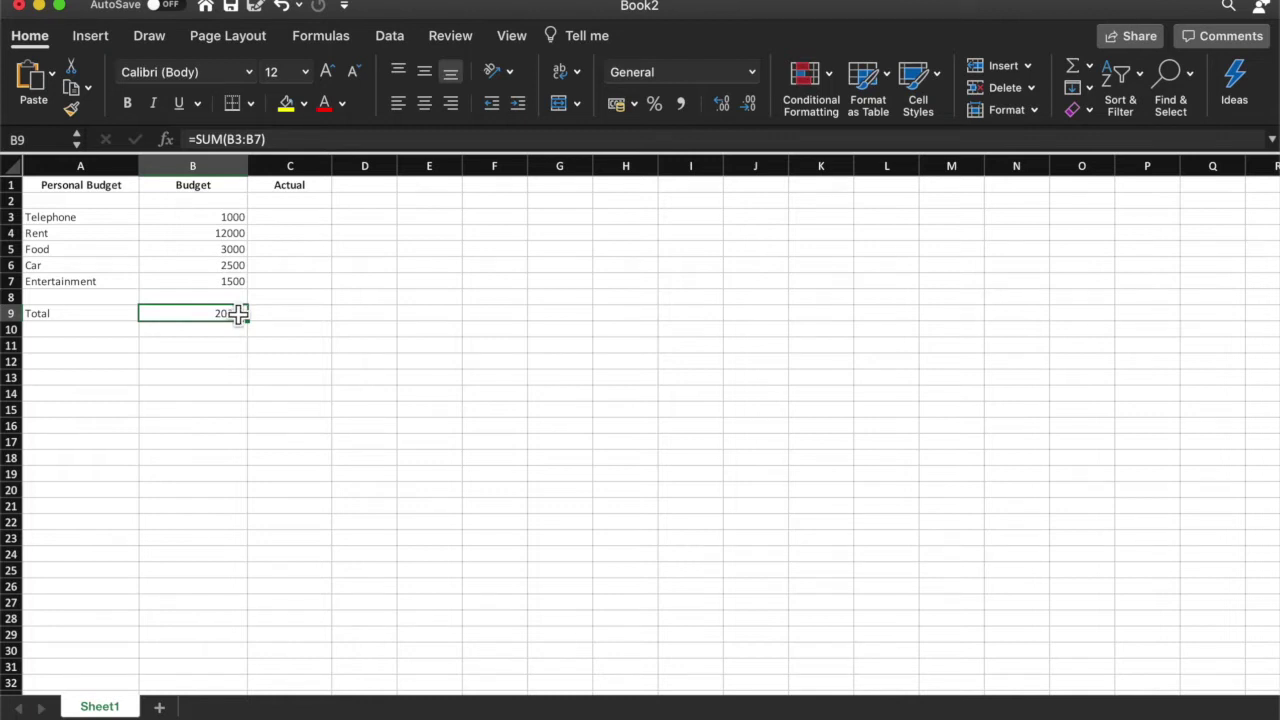
key(Delete)
click(1089, 70)
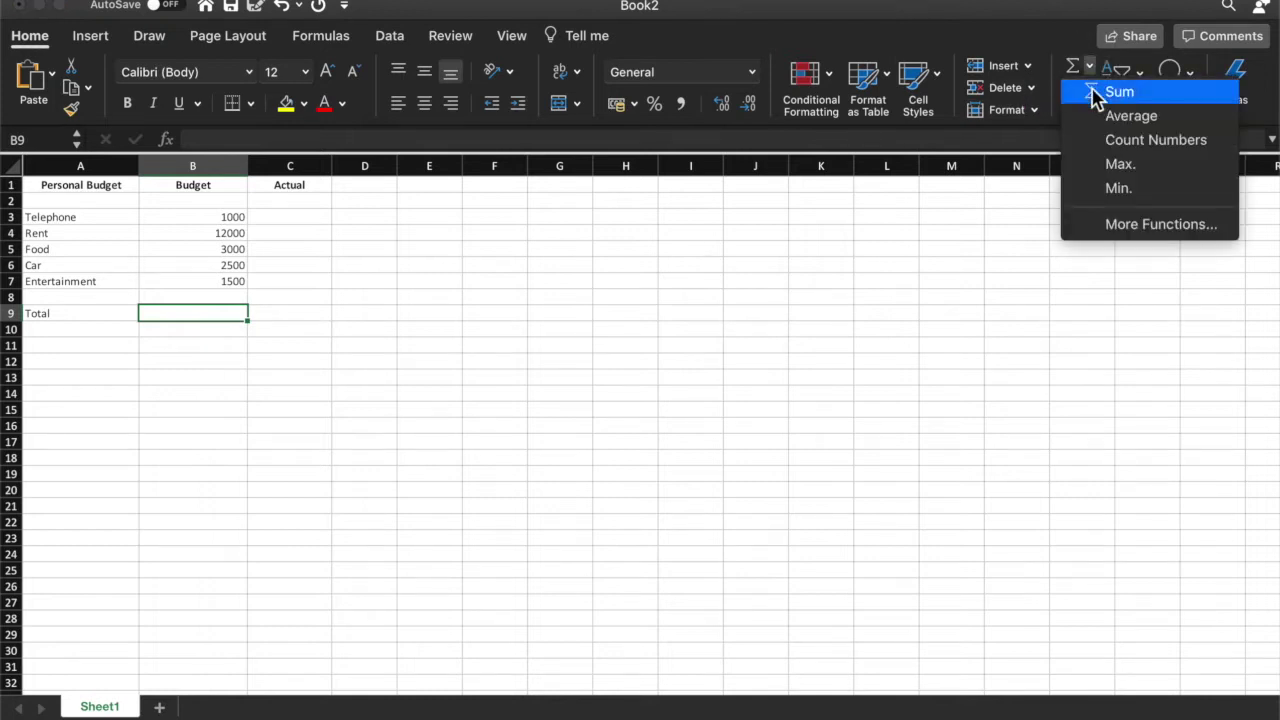
click(1093, 92)
key(Return)
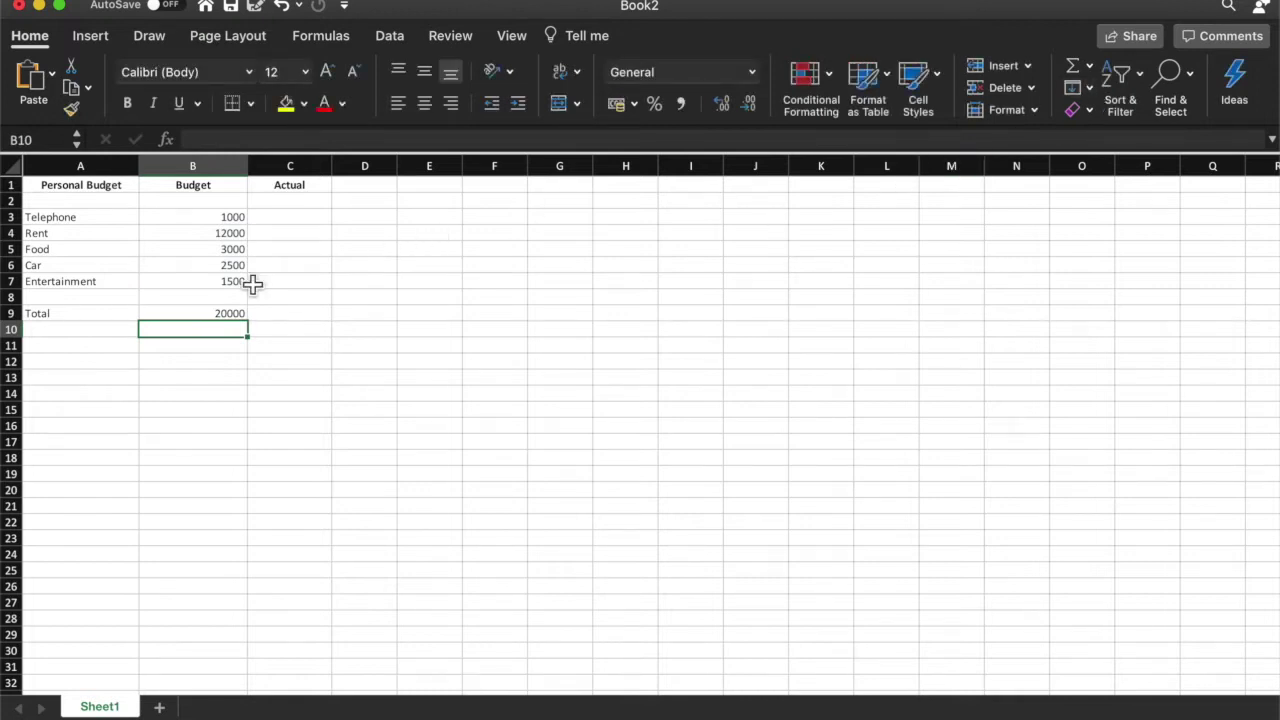
Step: Enter a SUM formula in cell B11 over the selected budget amounts in B3 to B7
click(209, 347)
text(=sum()
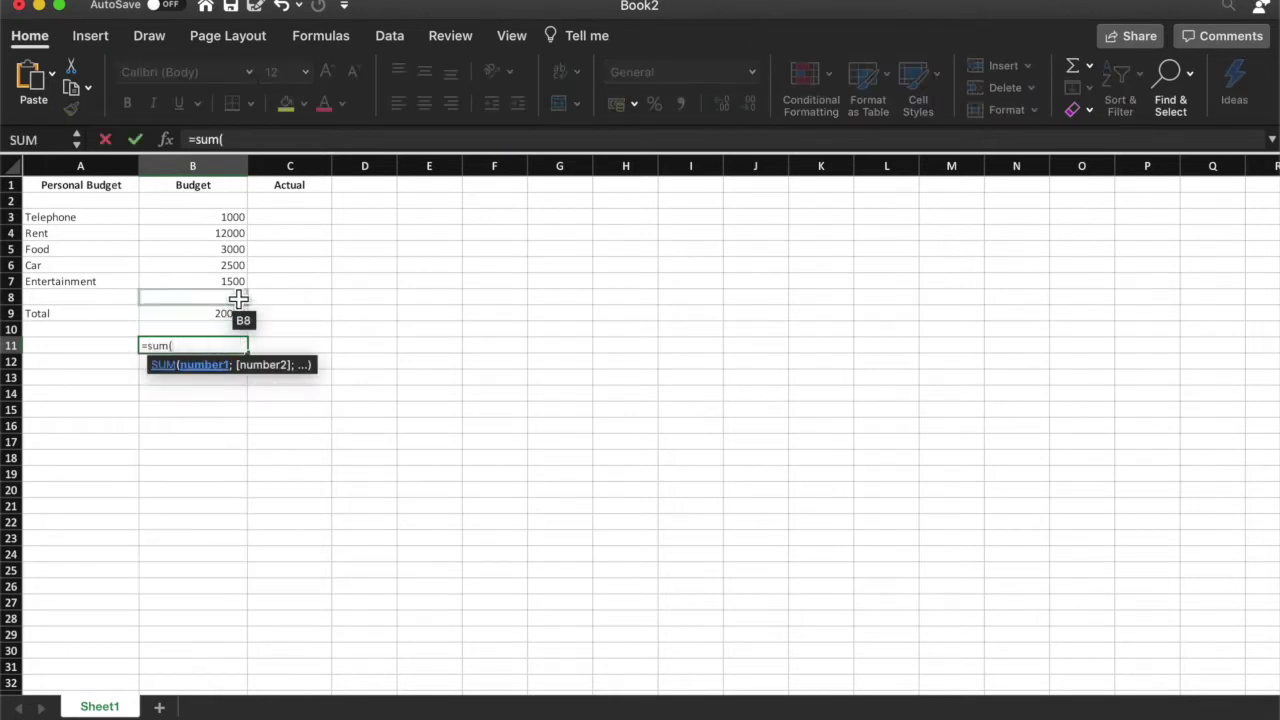
drag(242, 285, 196, 223)
text())
key(Return)
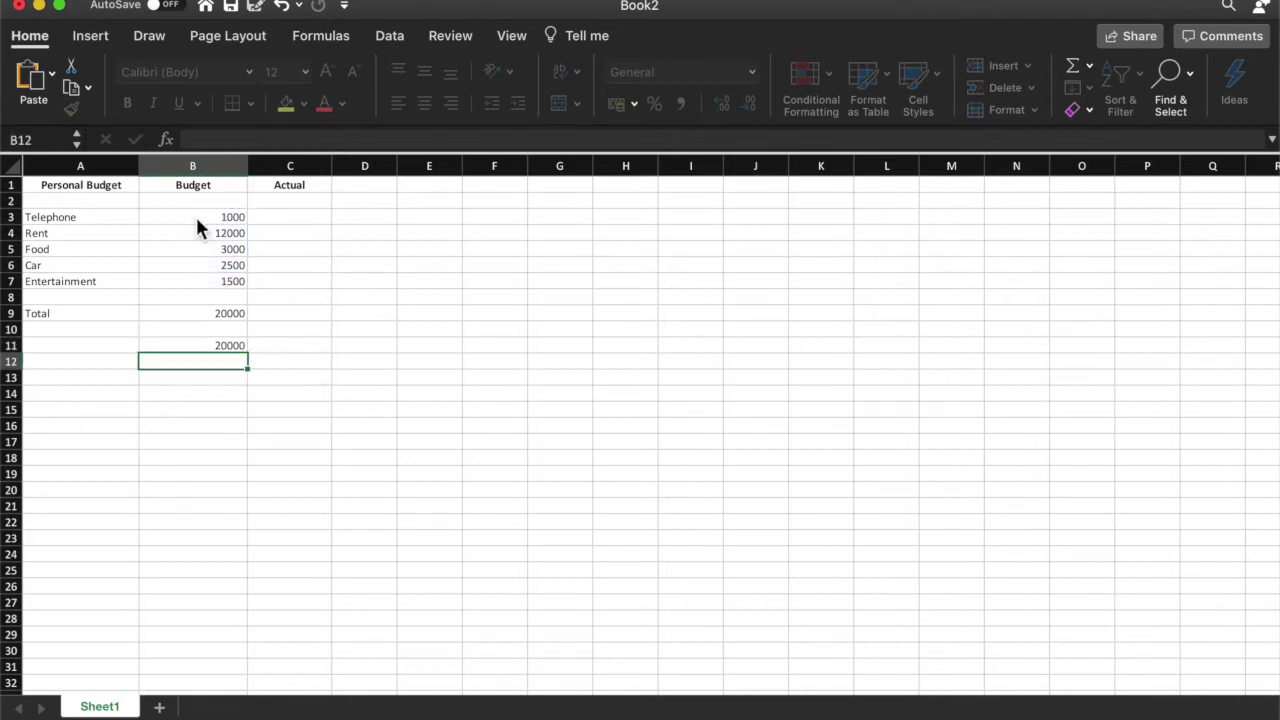
Step: Delete the extra sum formula from B11 and select the Budget total in B9
click(210, 348)
key(Delete)
click(209, 316)
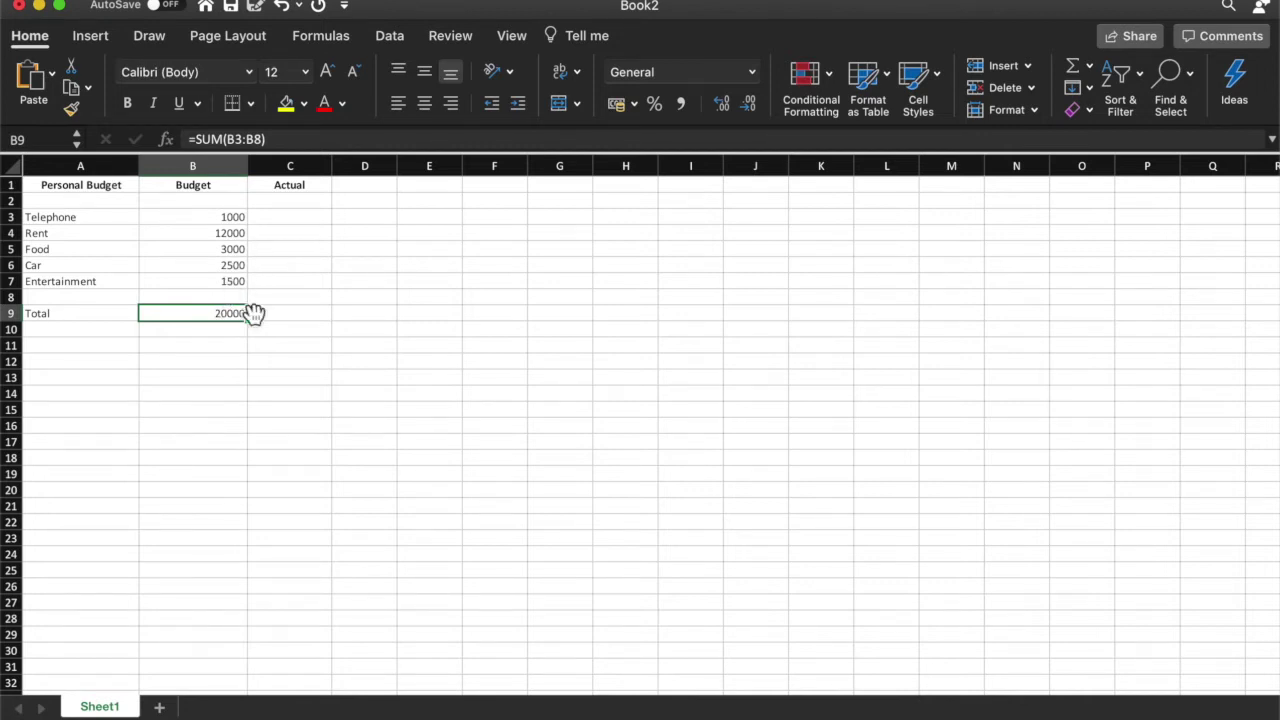
Step: Fill the Actual column from C3 to C7 with 800, 12450, 2560, 2210 and 980
click(223, 360)
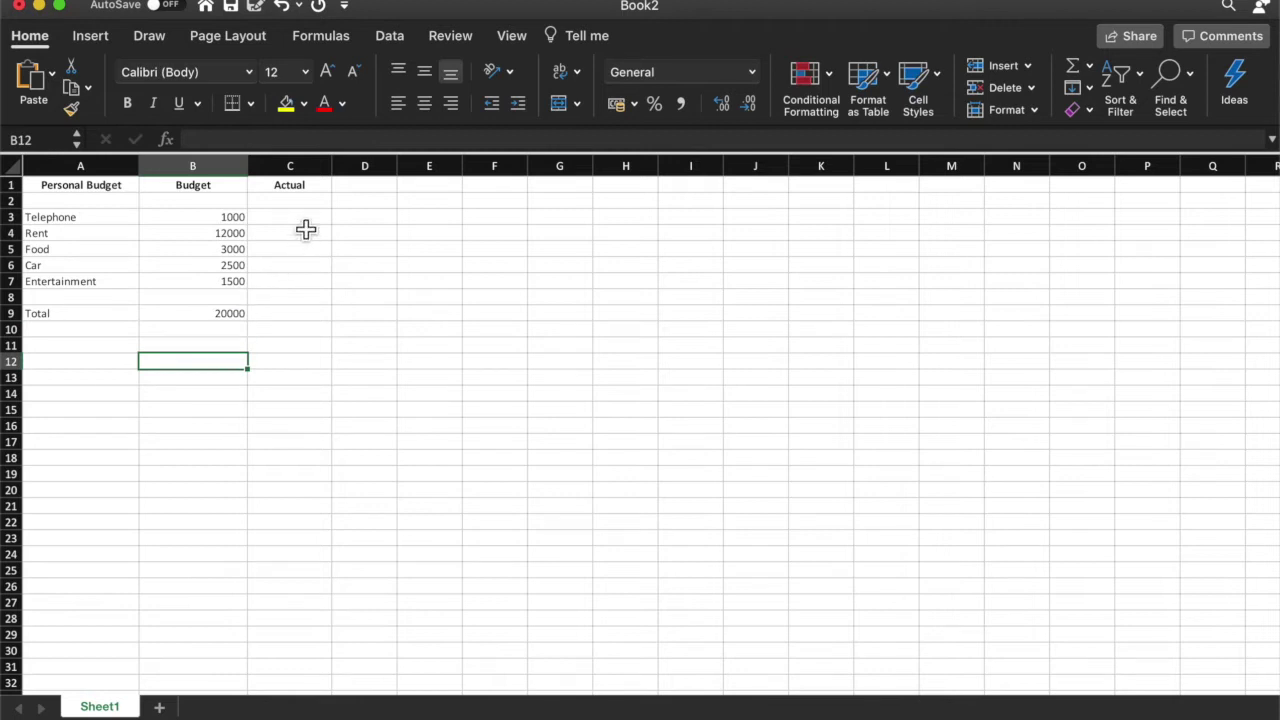
click(306, 228)
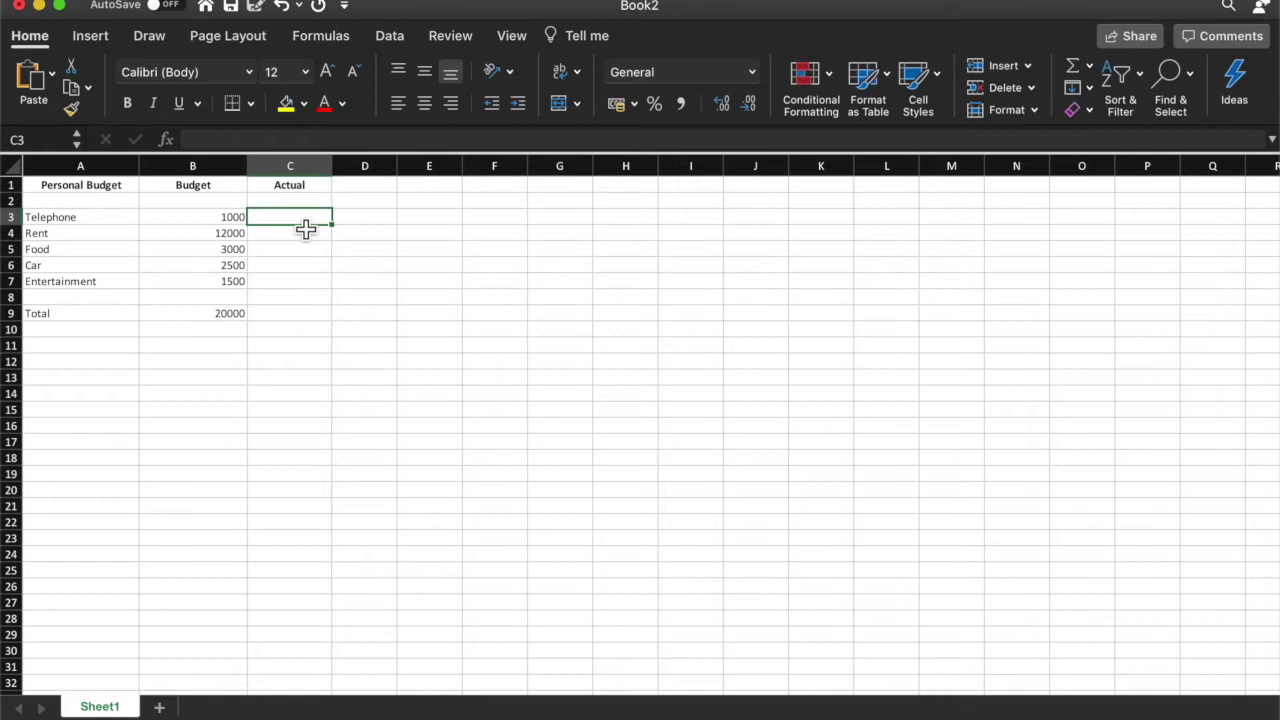
text(800)
key(Return)
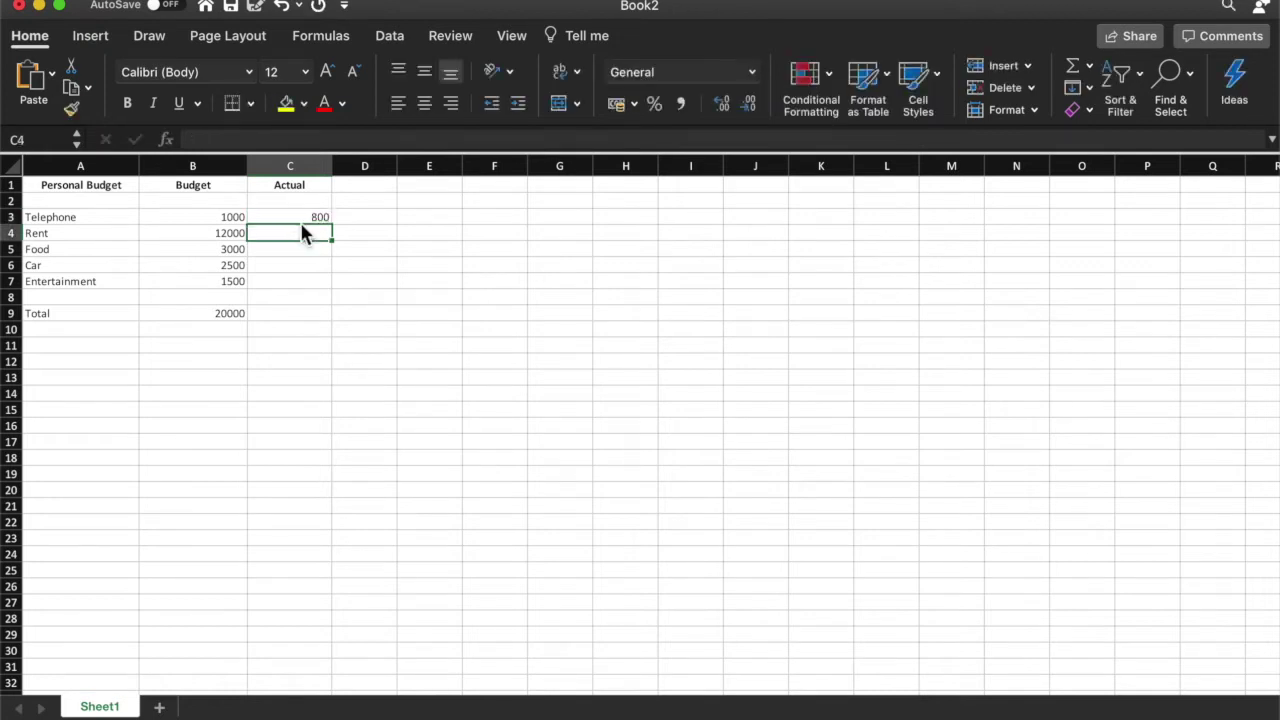
text(1)
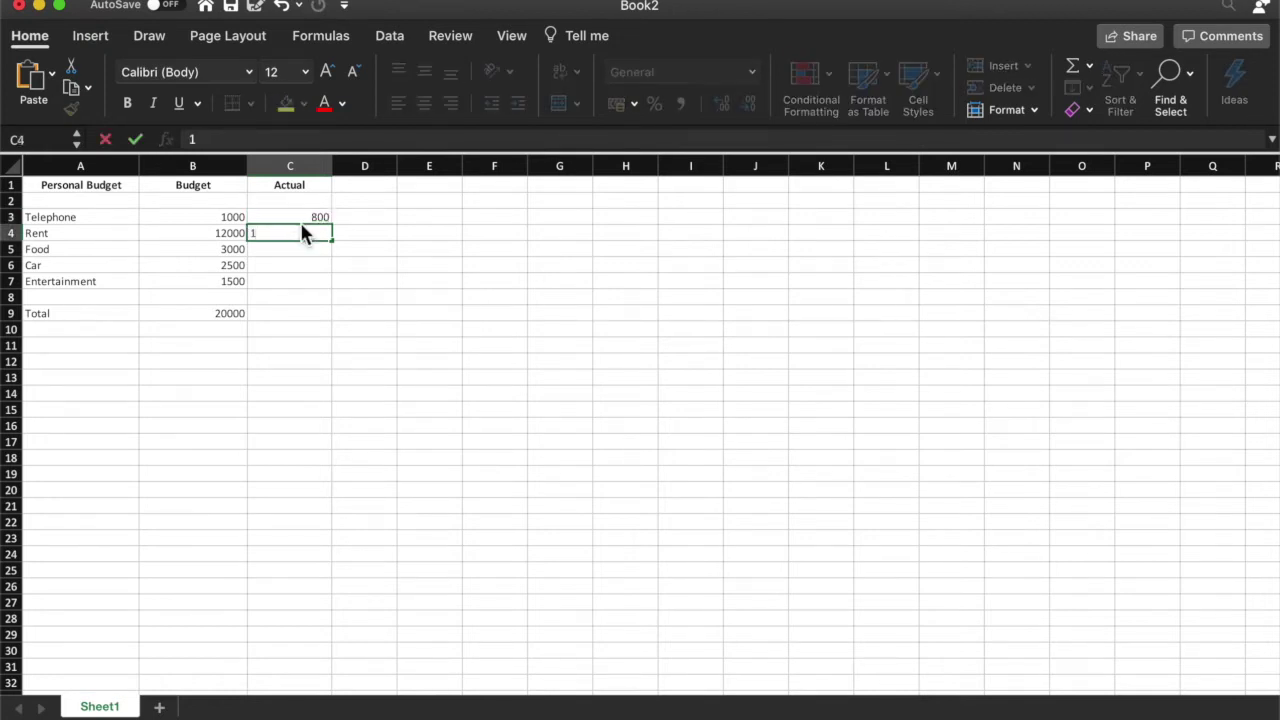
text(2450)
key(Return)
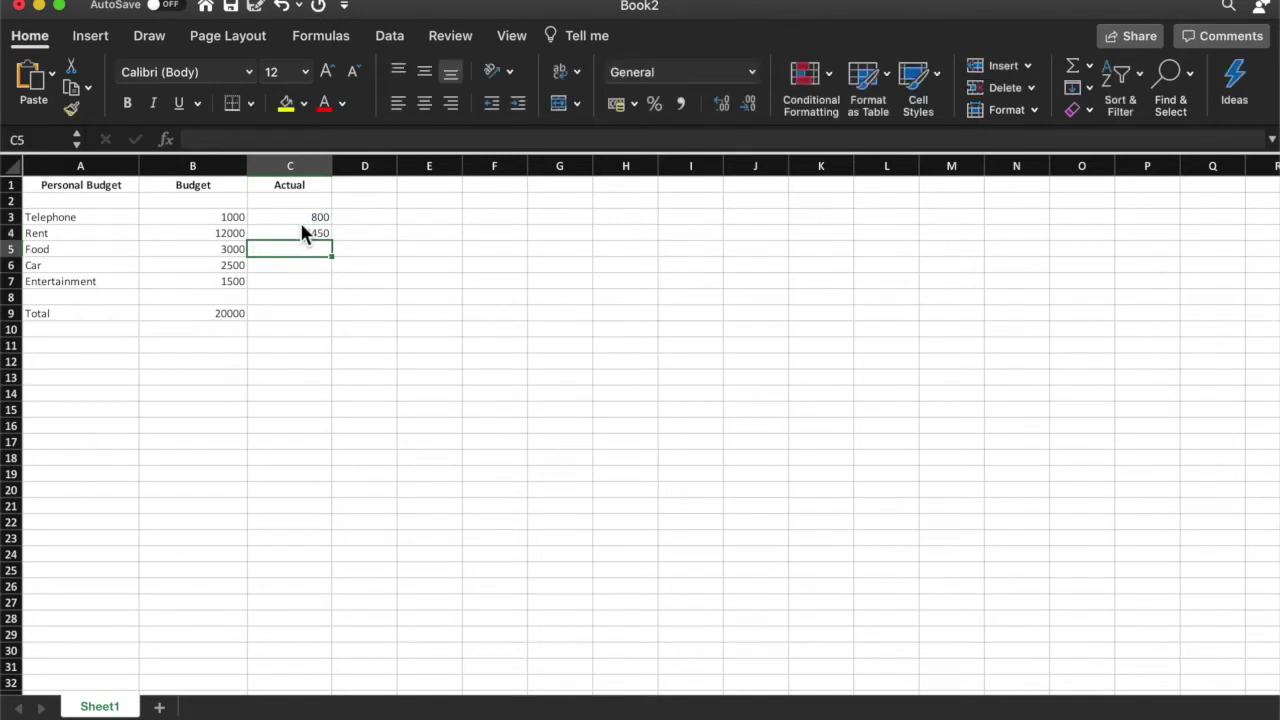
text(2560)
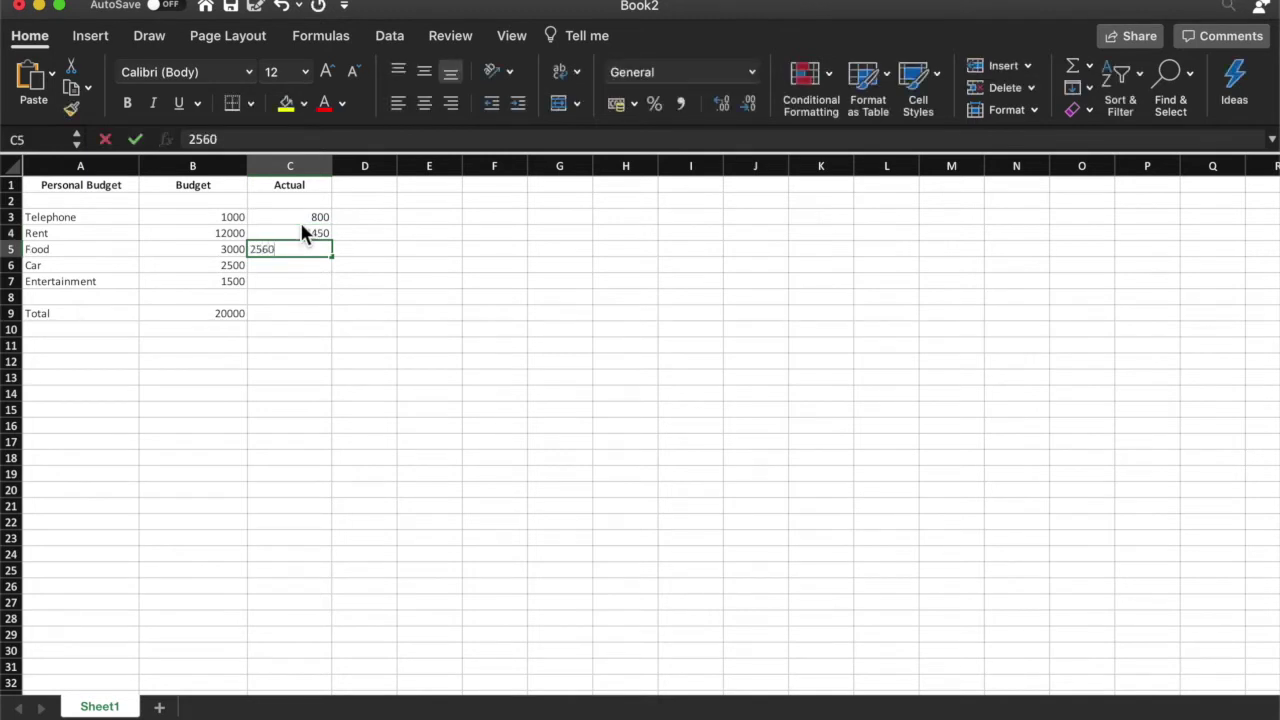
key(Return)
text(2210)
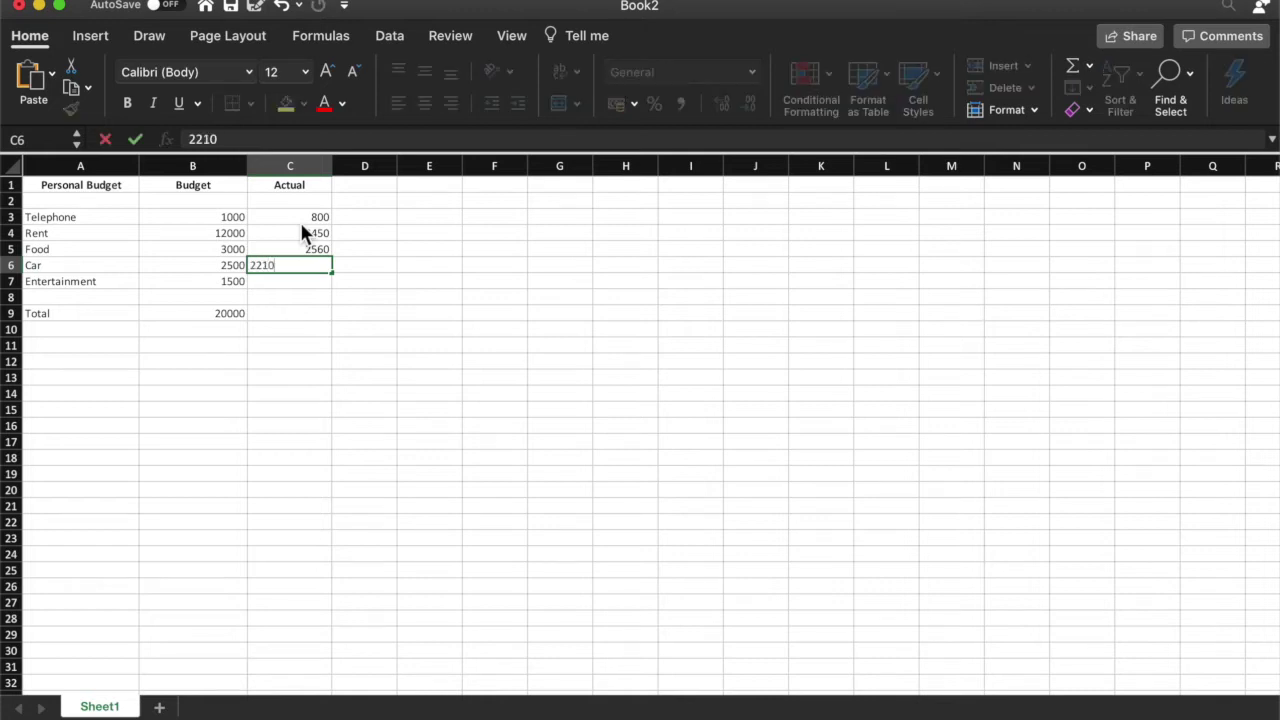
key(Return)
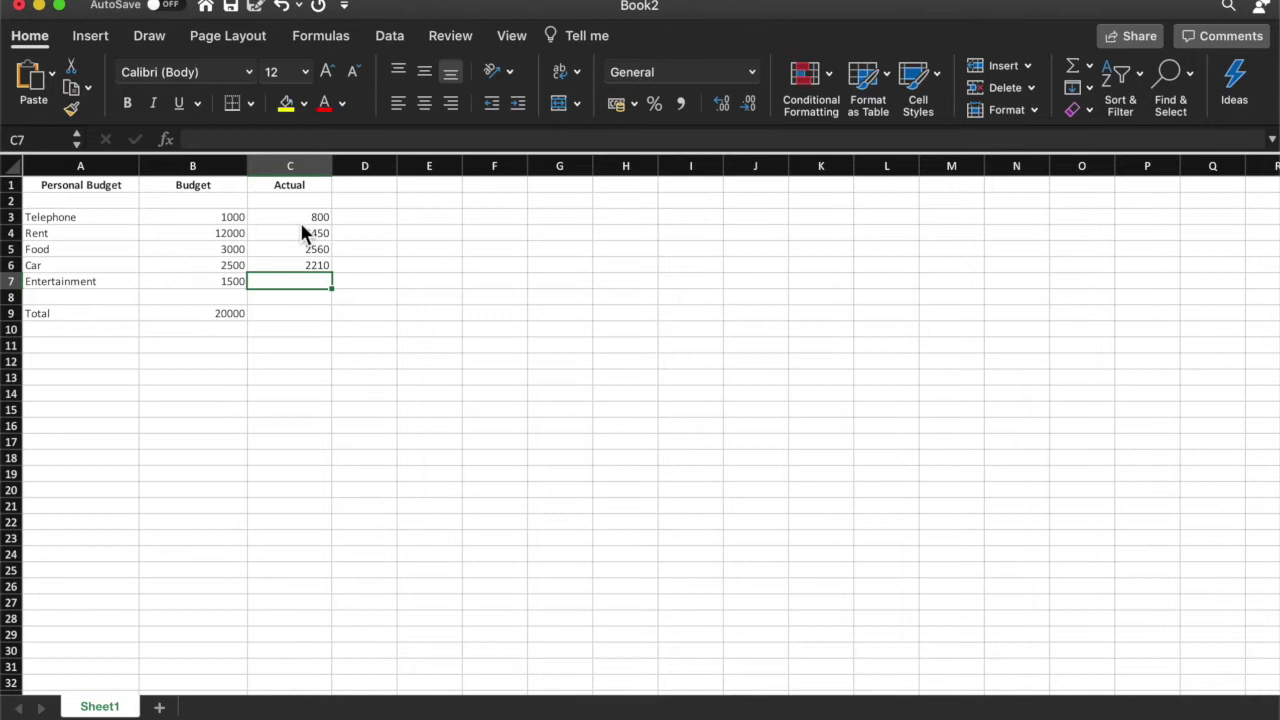
text(980)
key(Return)
Step: Total the Actual amounts in C9 with an automatic Sum of the cells above, =SUM(C3:C8)
key(Return)
text(=)
key(BackSpace)
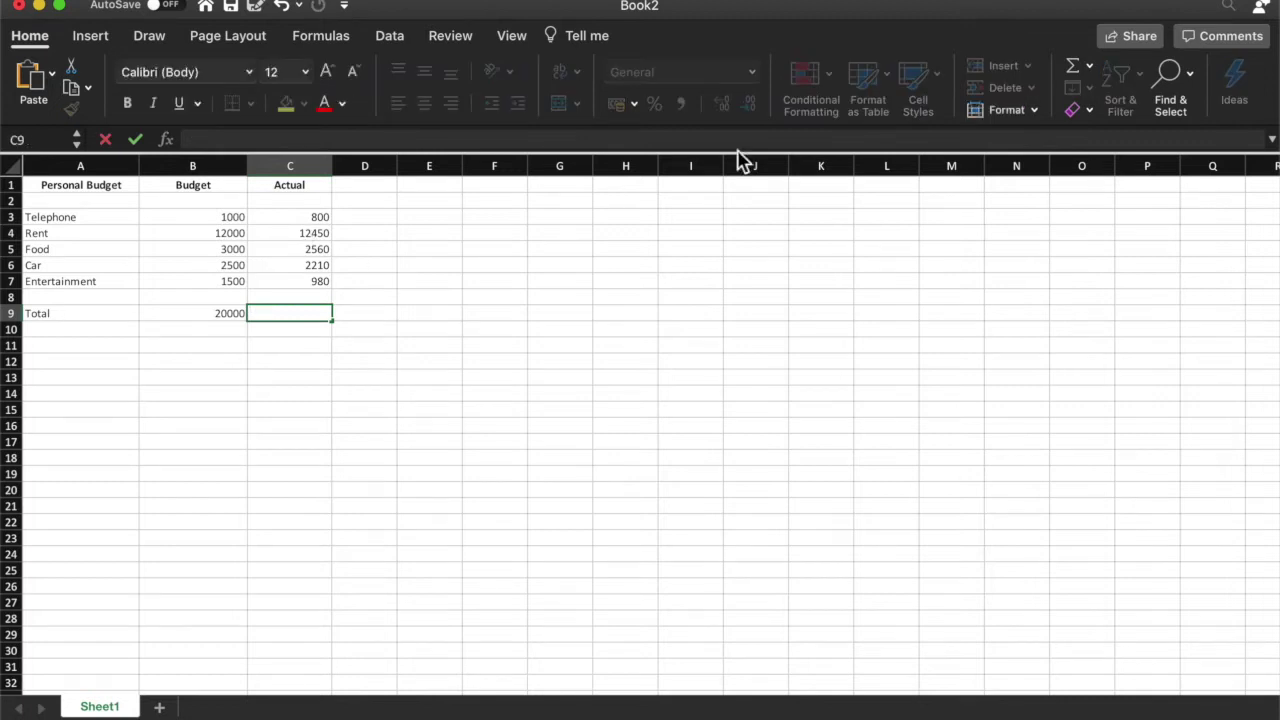
click(1073, 66)
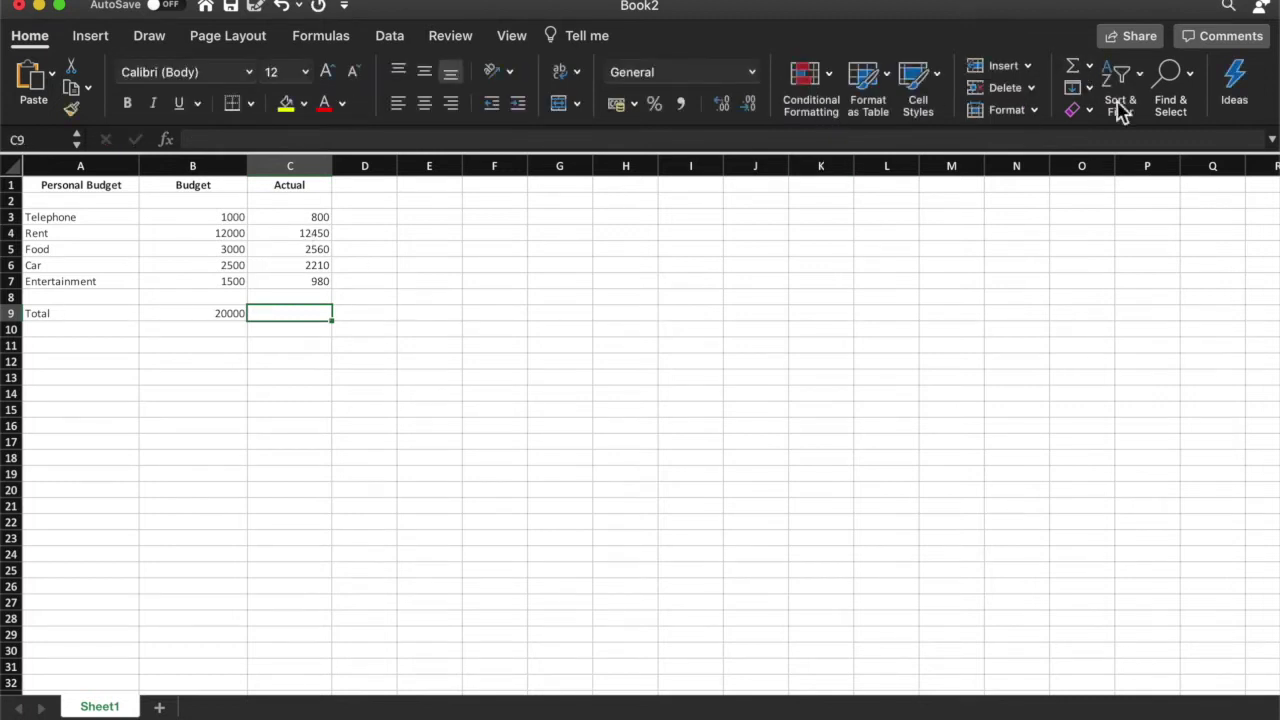
click(1089, 66)
click(1102, 90)
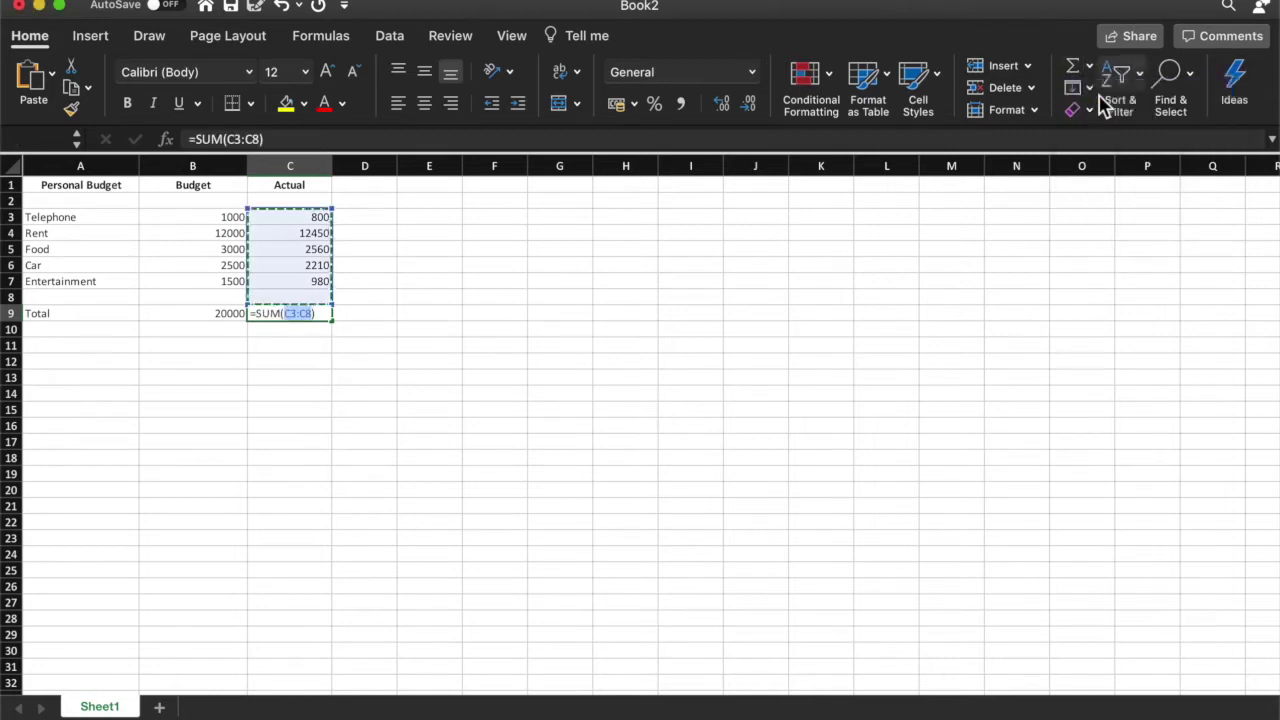
key(Return)
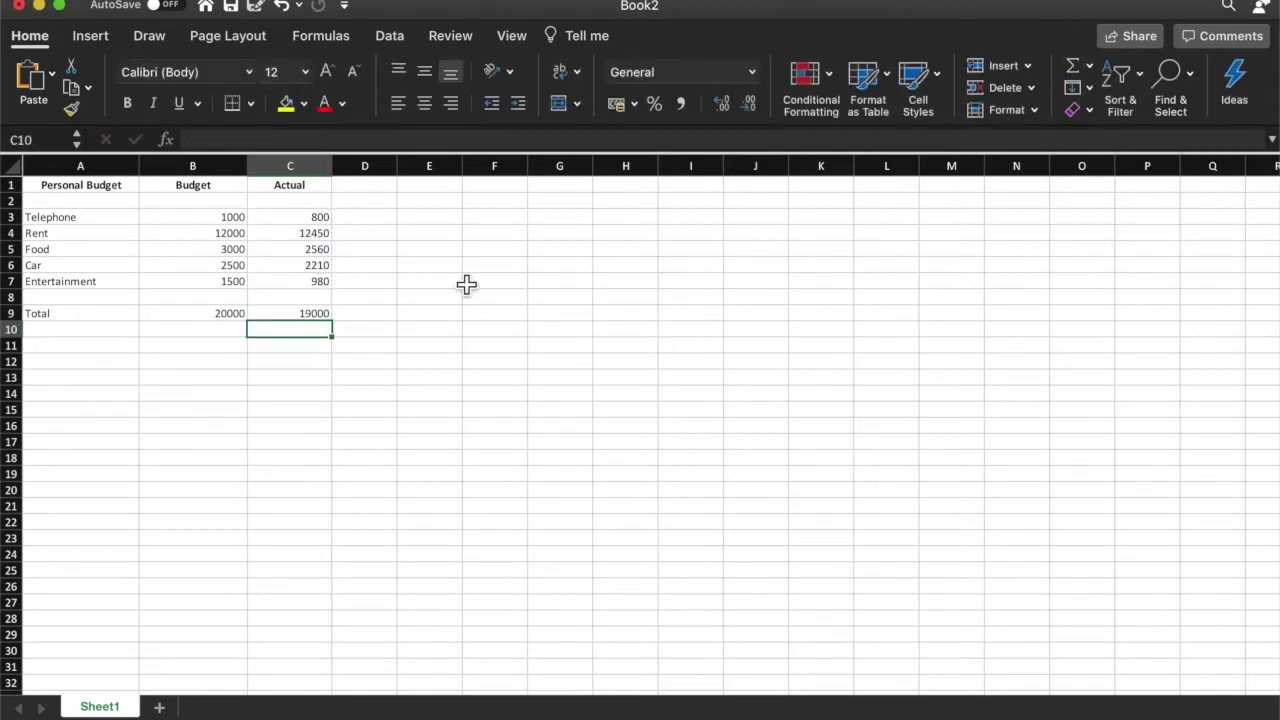
Step: Add the row label Difference in cell A11, two rows below the Total label
click(208, 316)
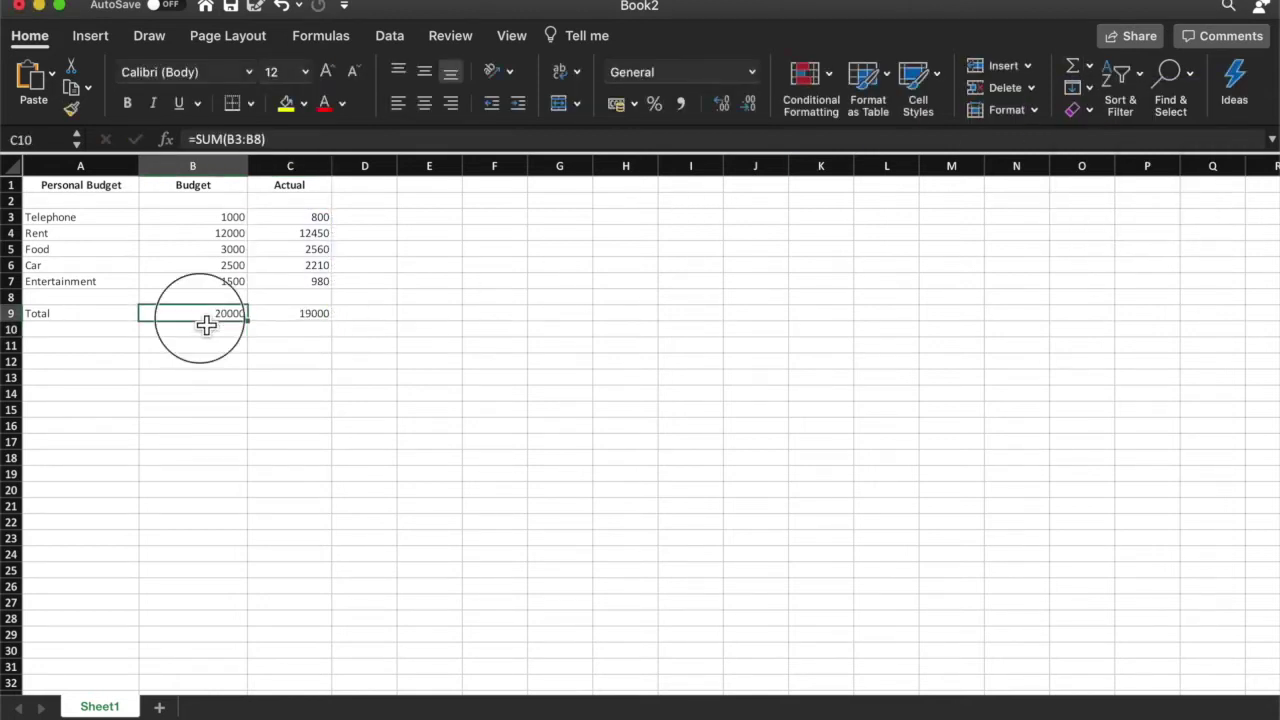
click(310, 316)
click(230, 352)
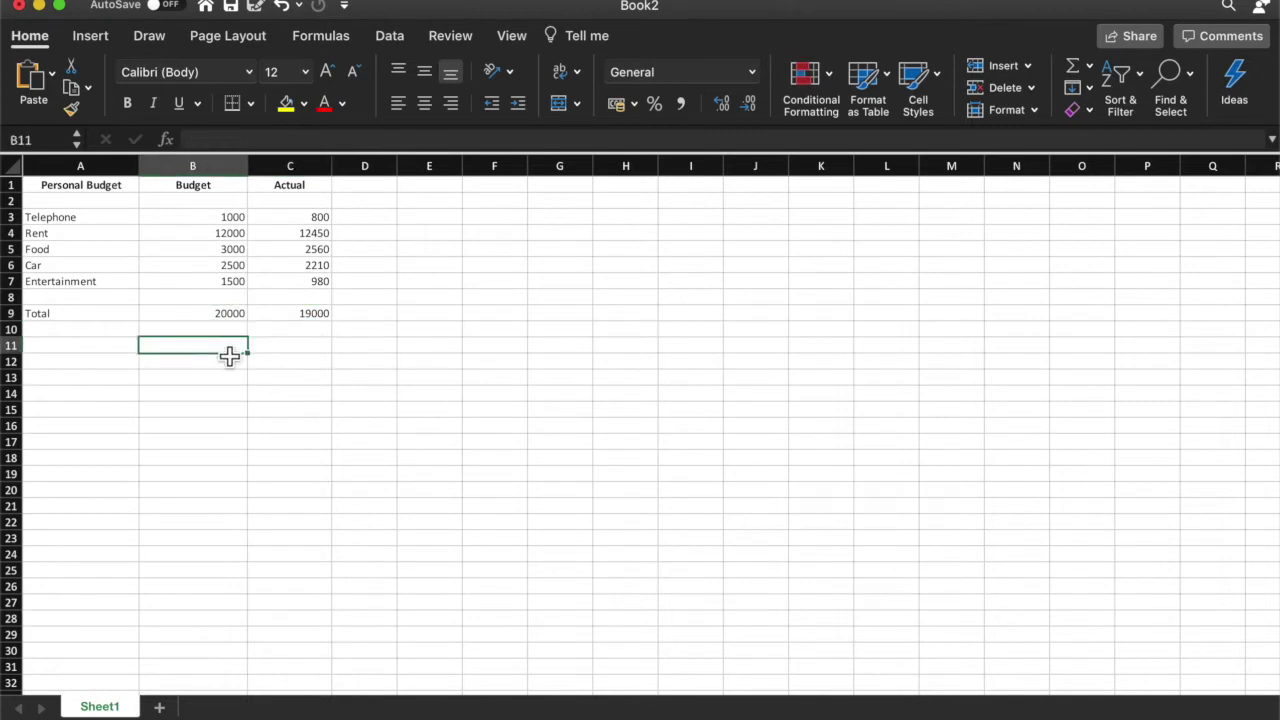
click(124, 348)
text(Difference)
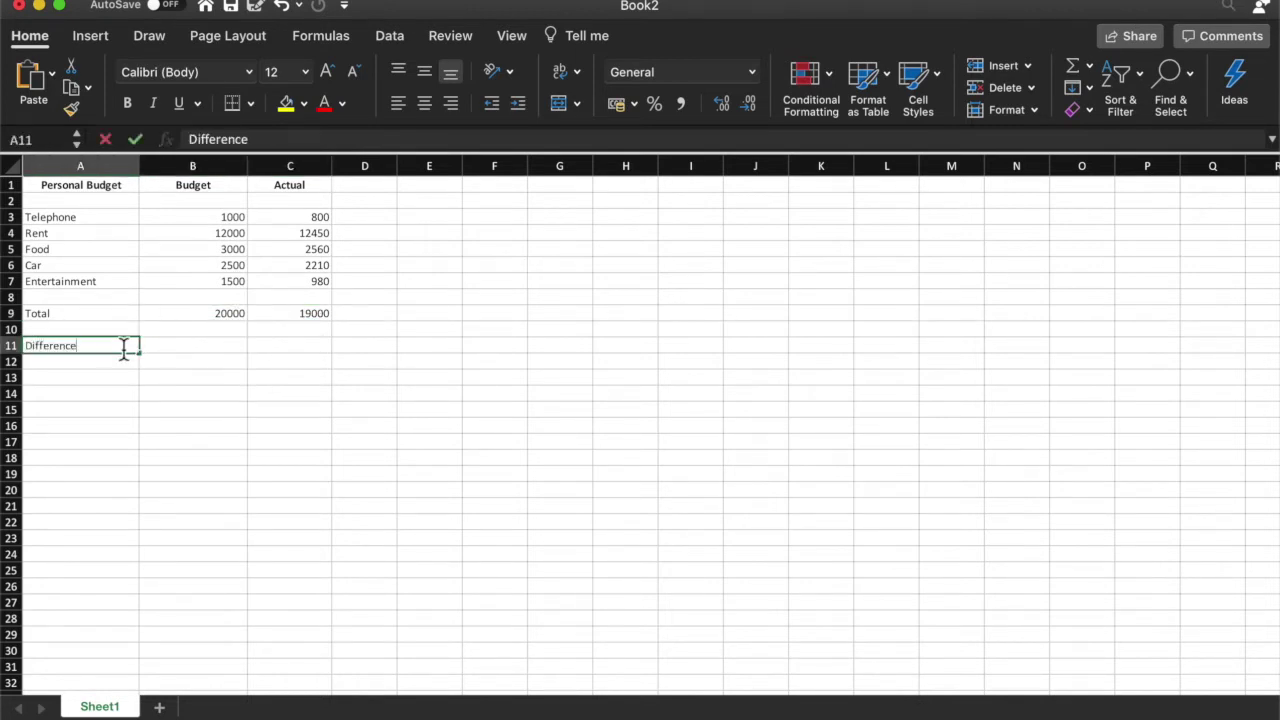
key(Tab)
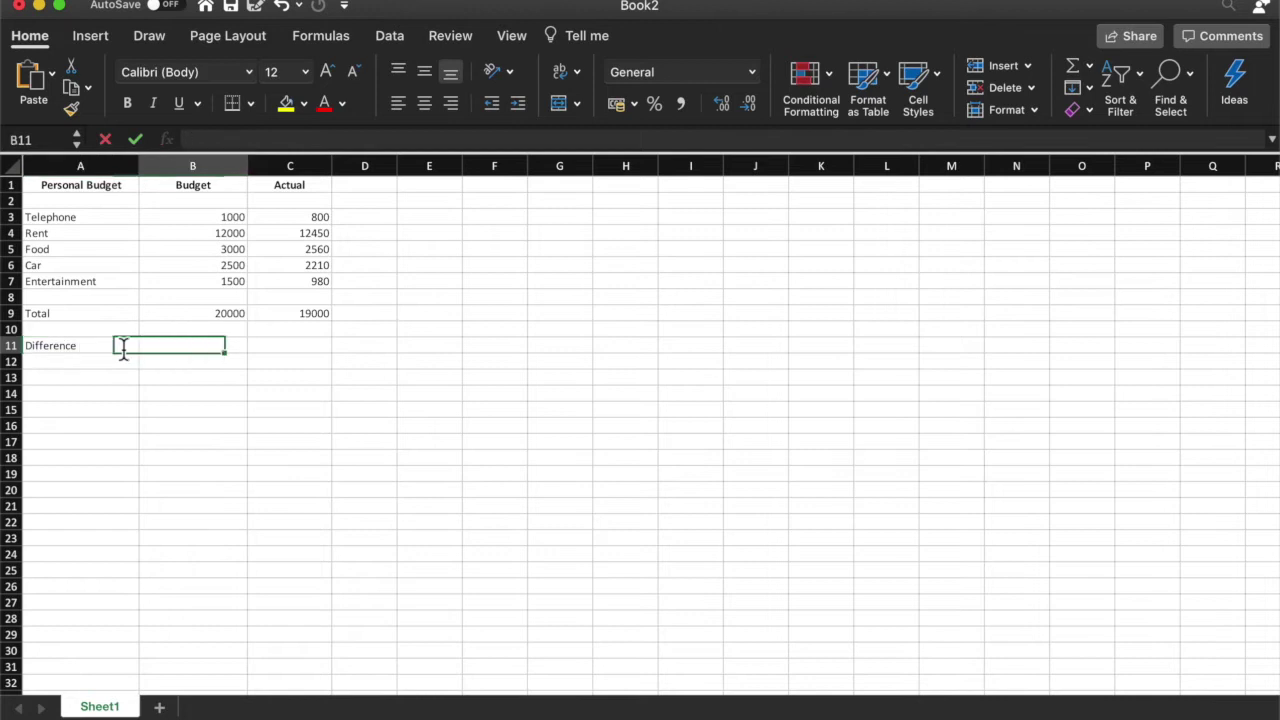
Step: Try the formula =SUM(B9-C9) in B11 to subtract the Actual total from the Budget total, and undo it
text(=sum()
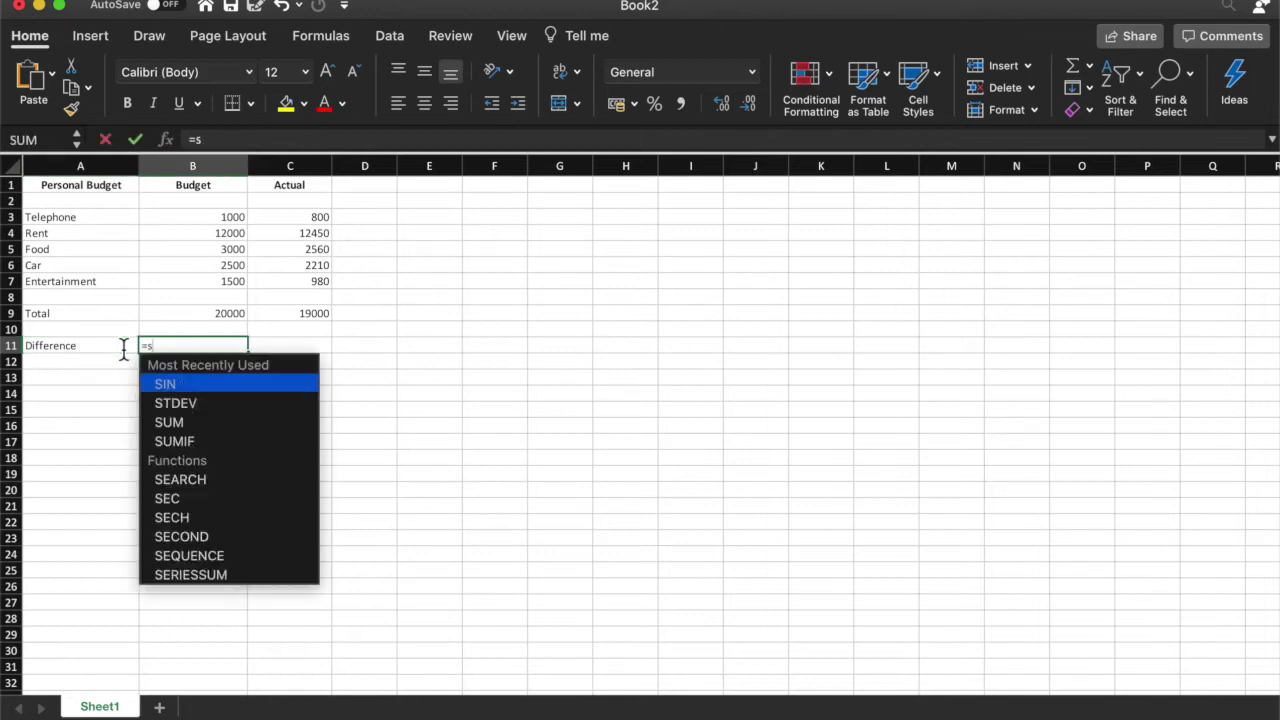
click(181, 324)
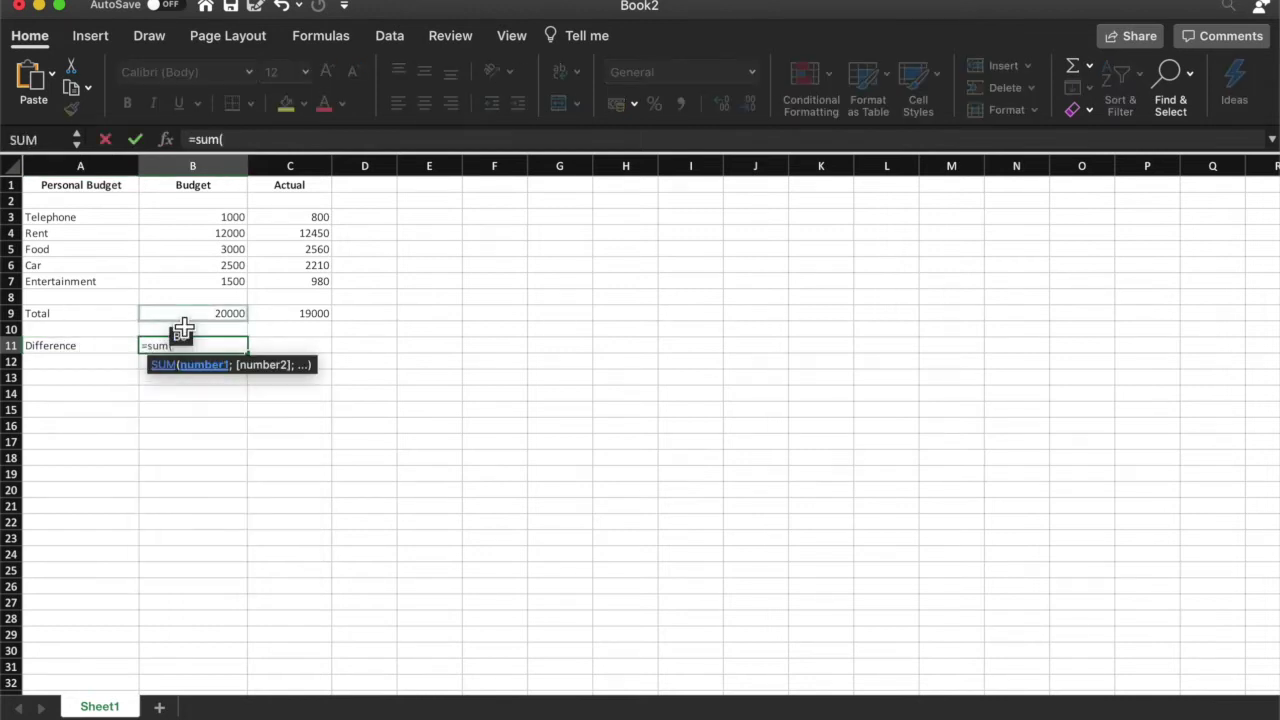
text(-0)
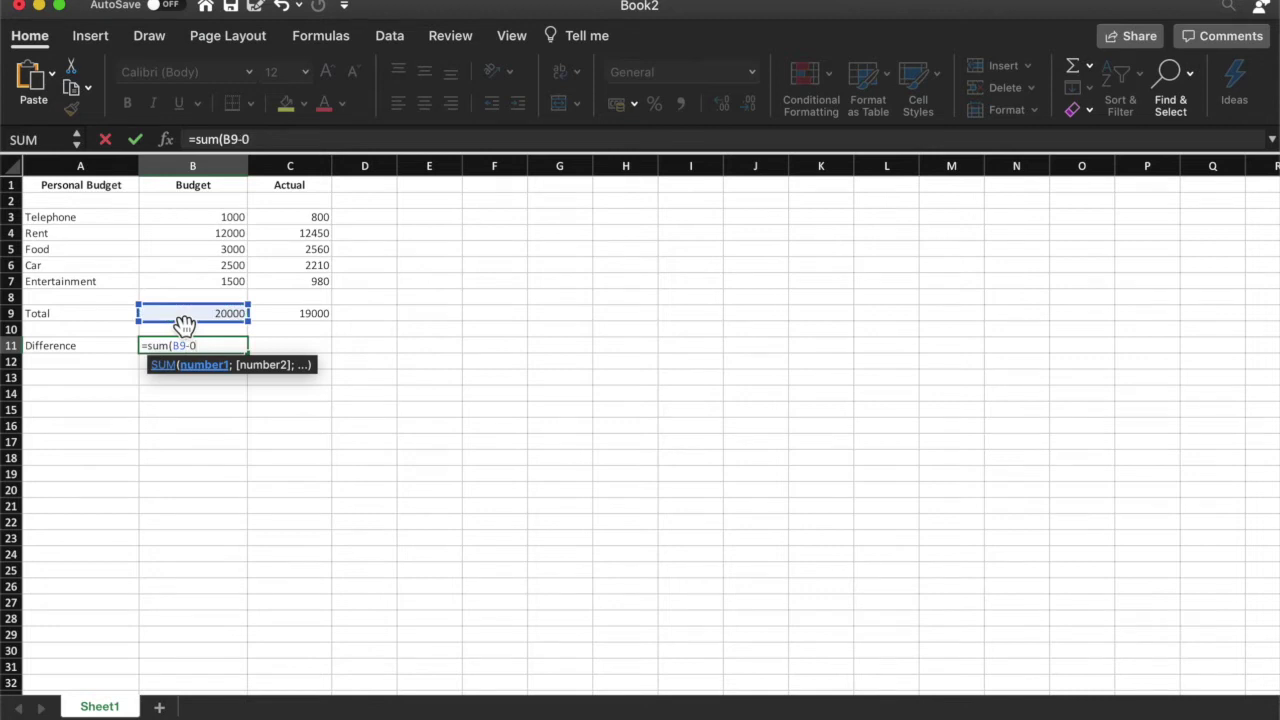
click(285, 322)
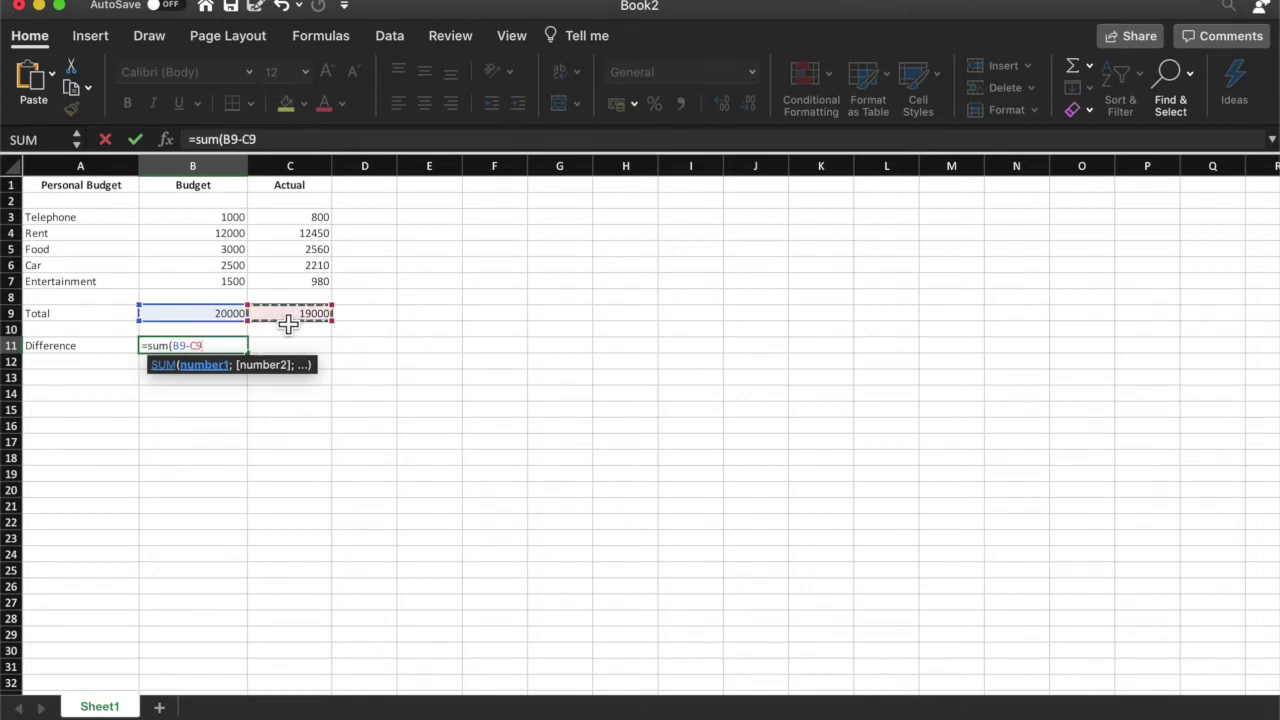
text())
key(Return)
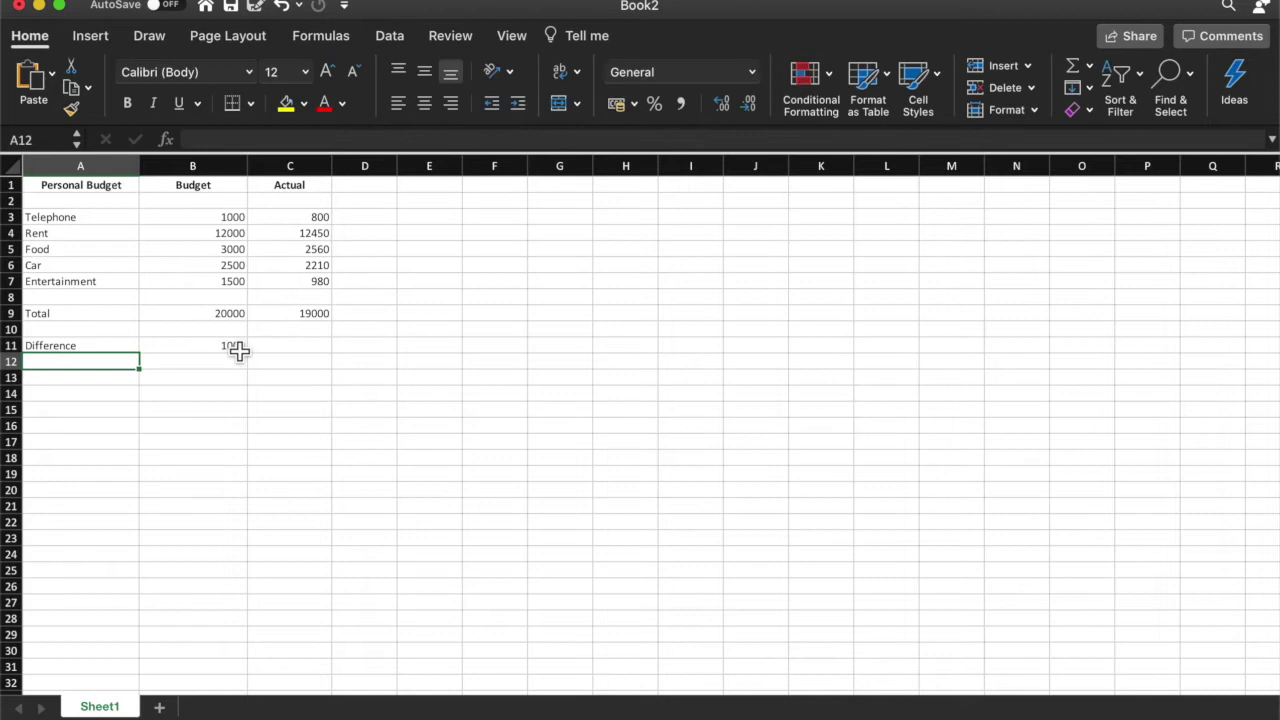
click(240, 350)
click(289, 358)
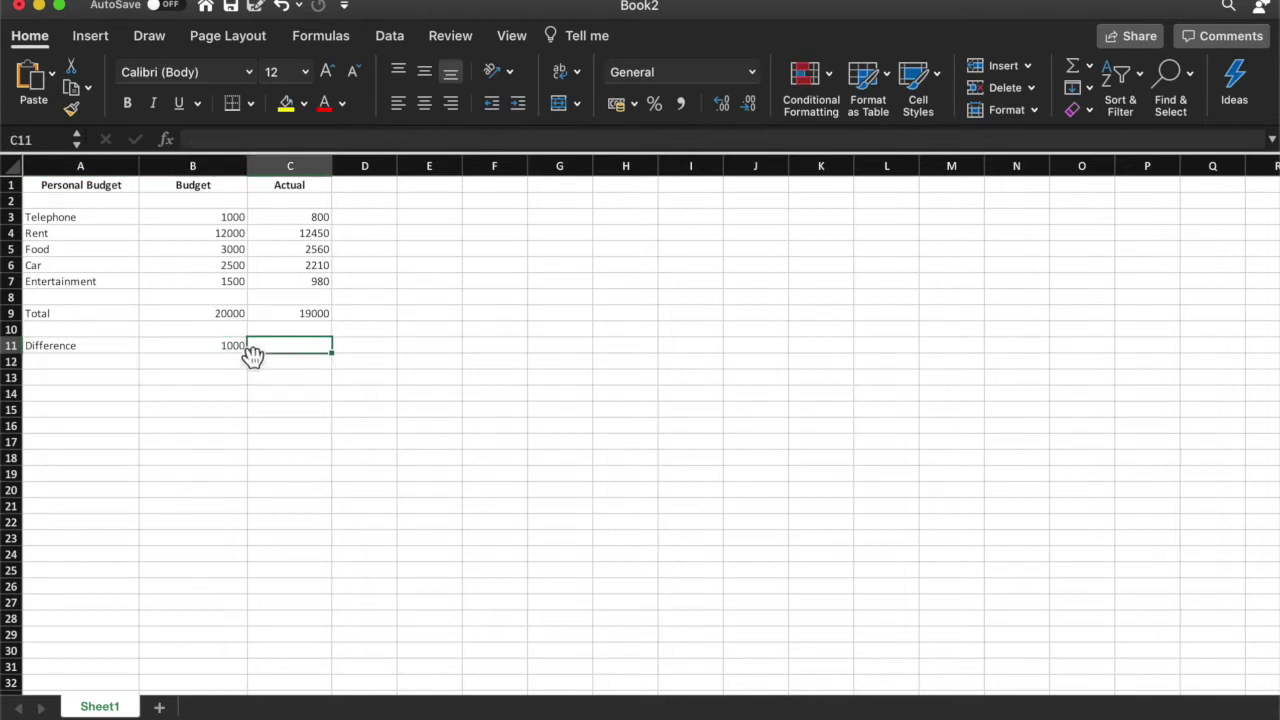
click(201, 357)
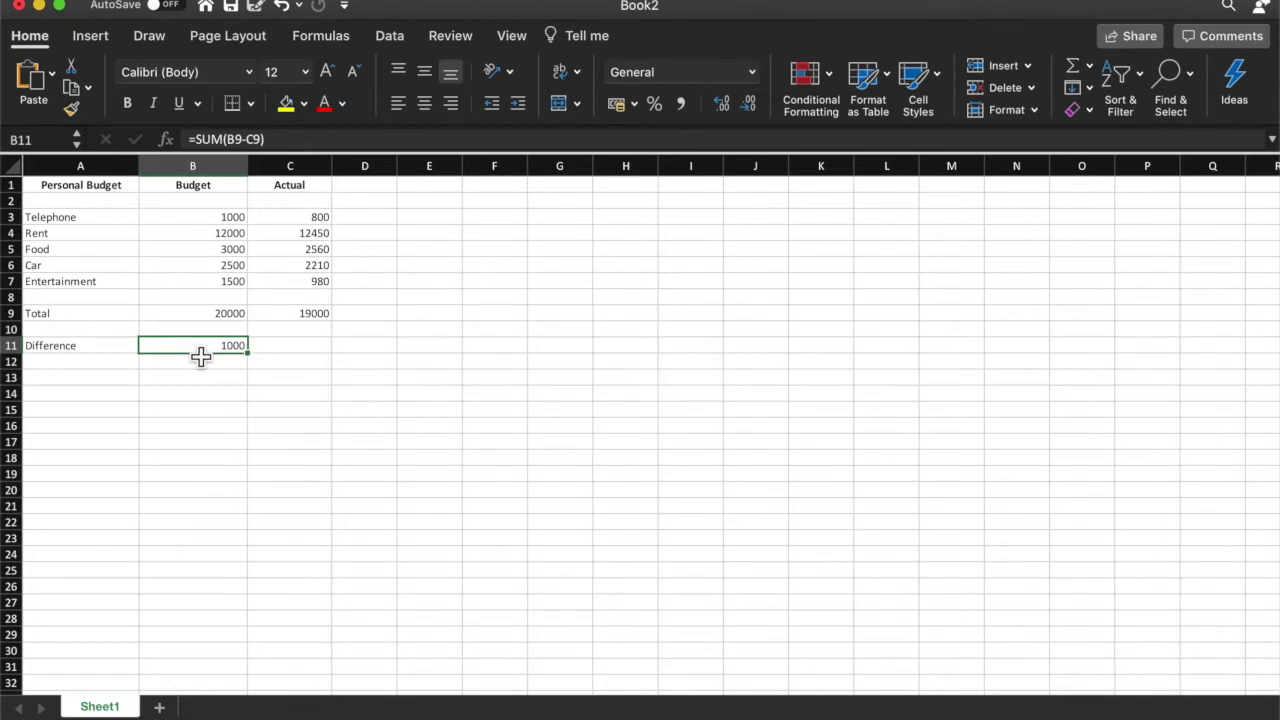
key(super+z)
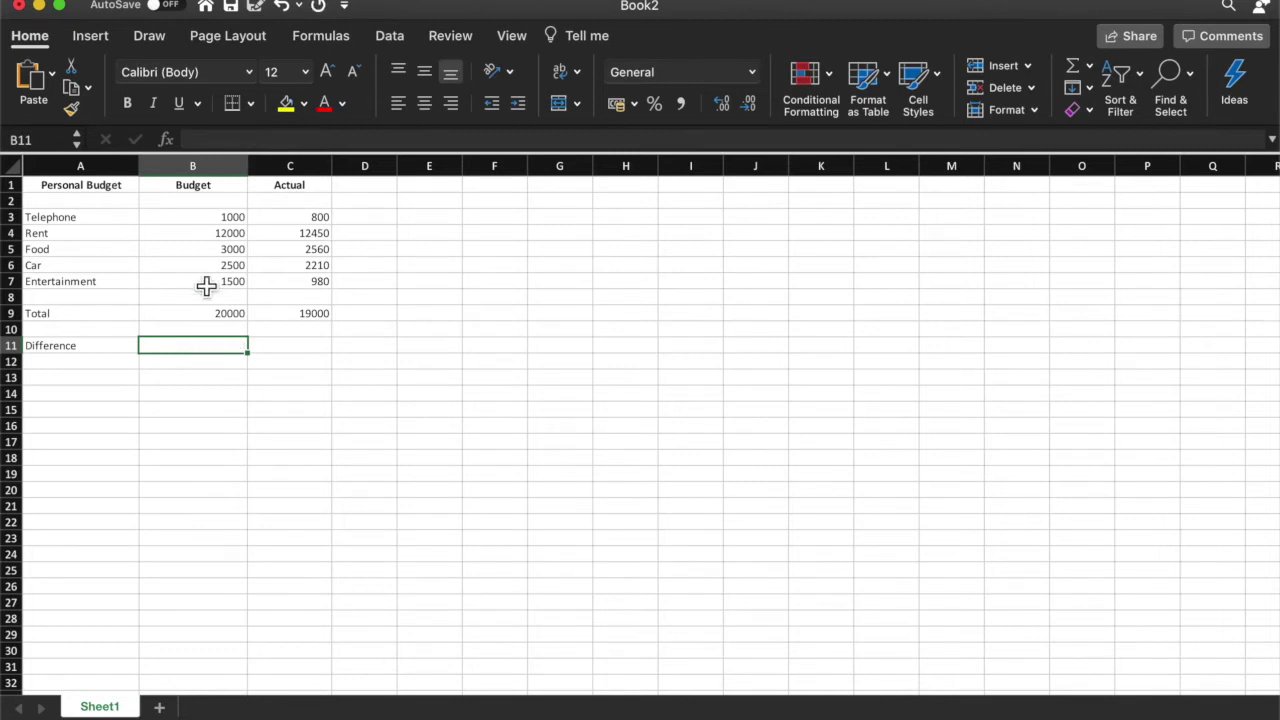
Step: Rename the Car category in cell A6 to Transport
click(211, 221)
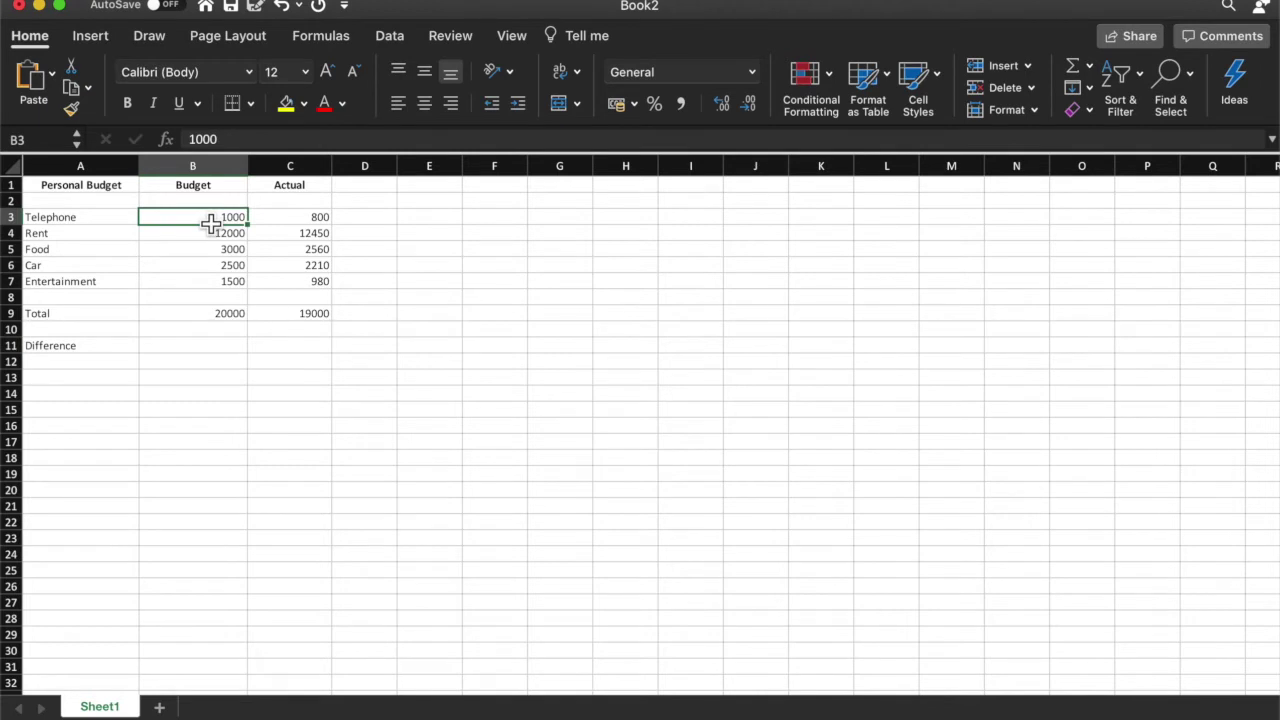
click(132, 271)
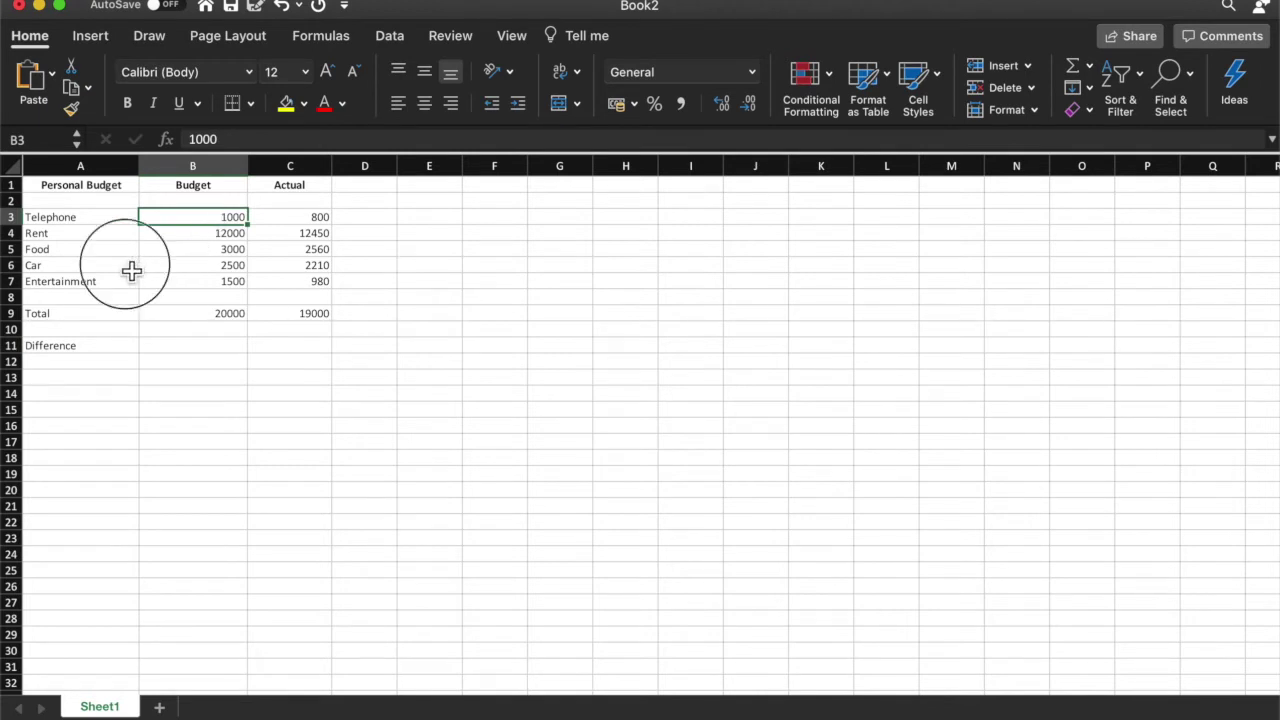
text(Transpor)
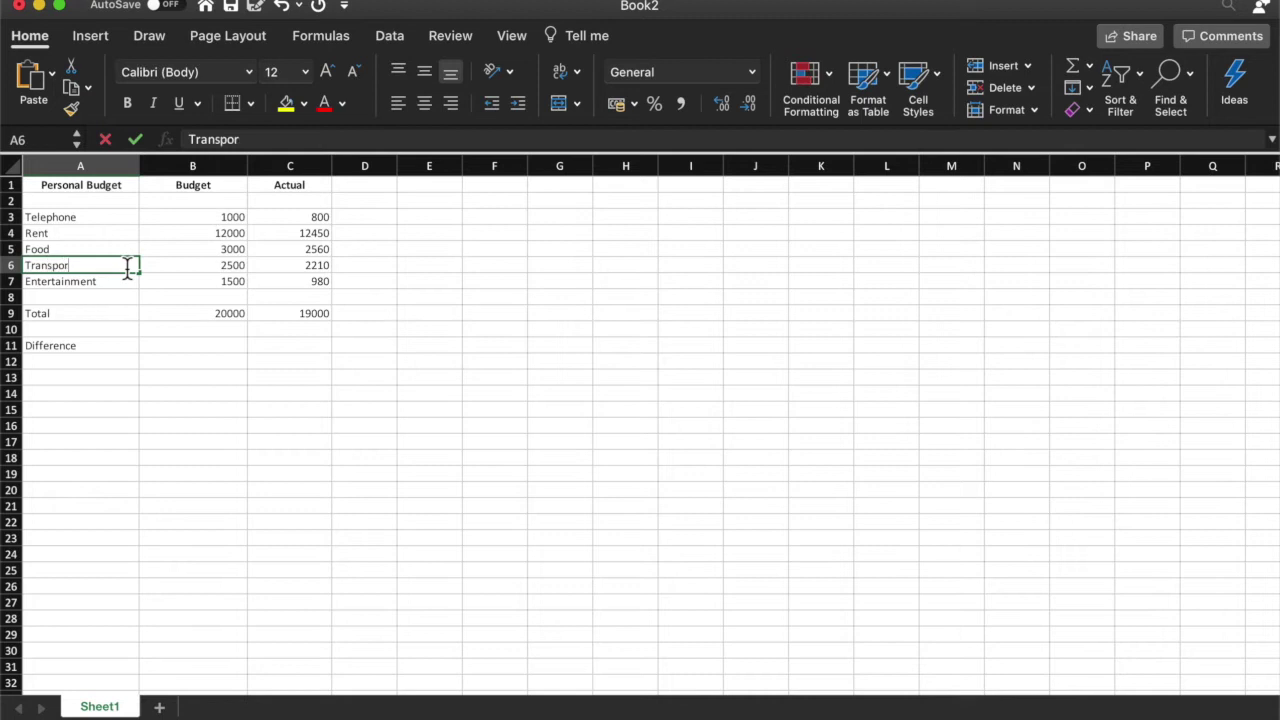
text(t)
key(Tab)
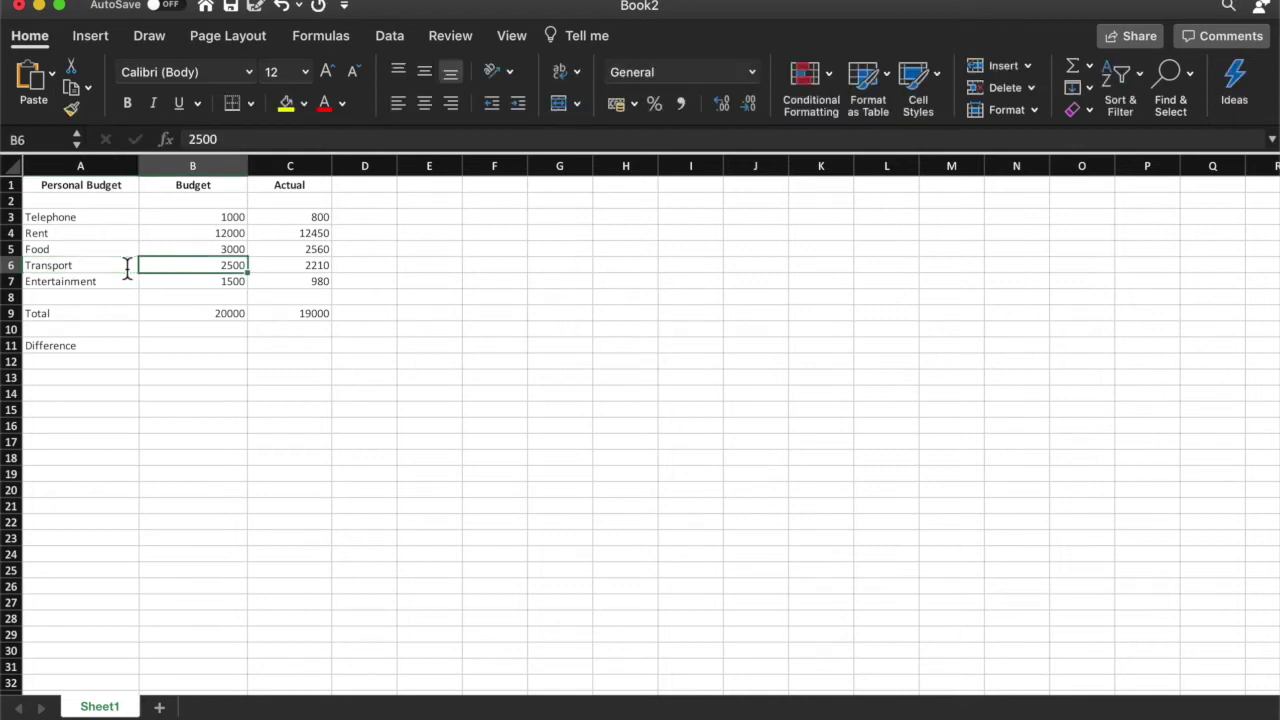
Step: Replace the Transport budget amount in B6 with the multiplication formula =SUM(25*20) and select the cell to check it
text(()
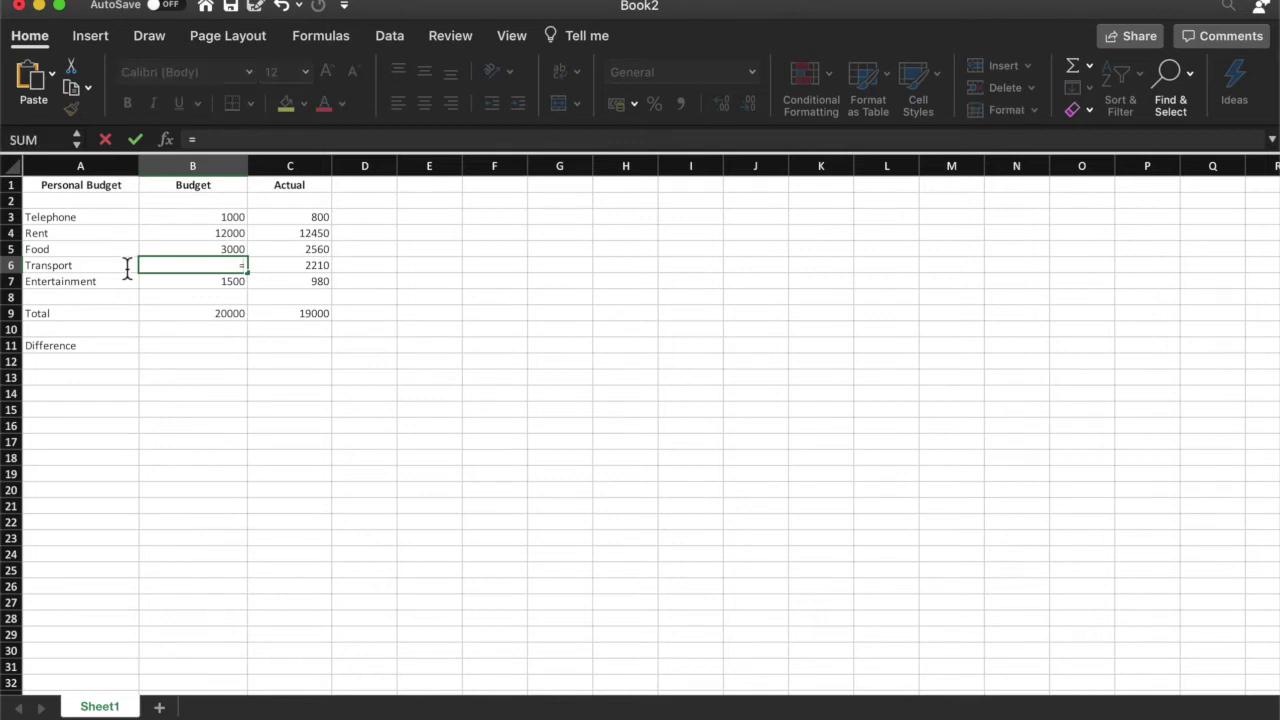
text(sum()
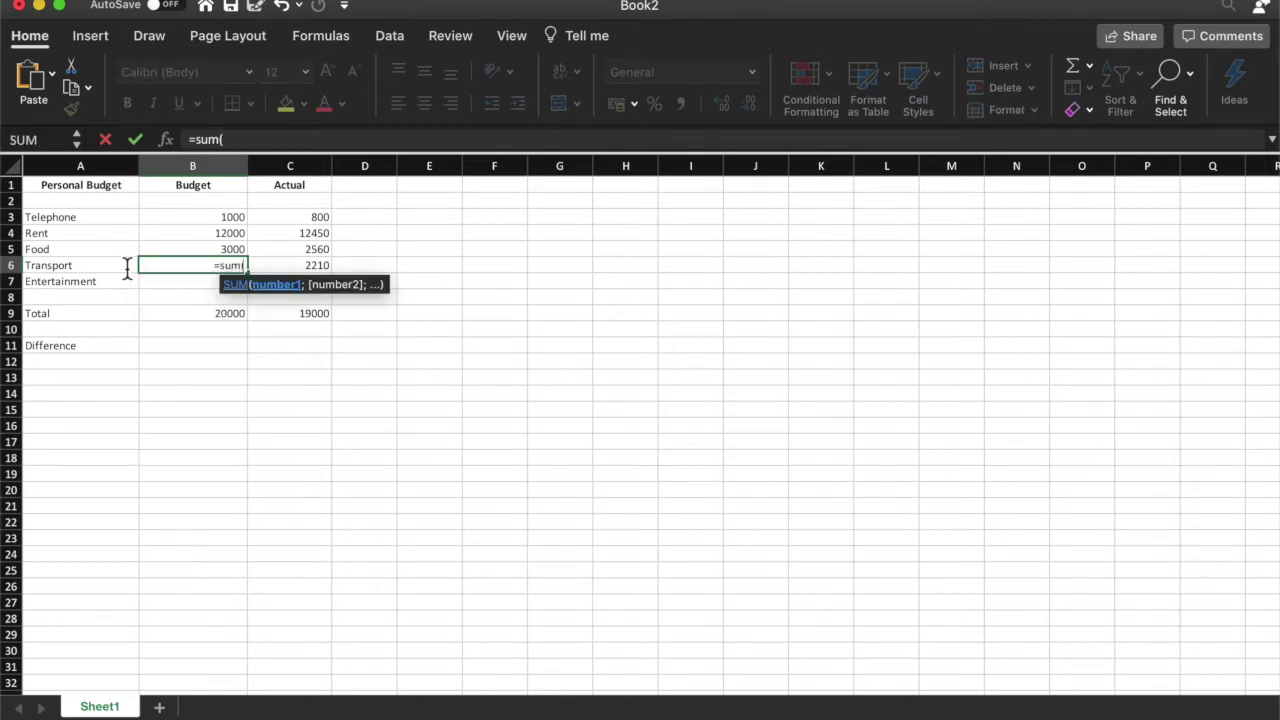
text(25*20))
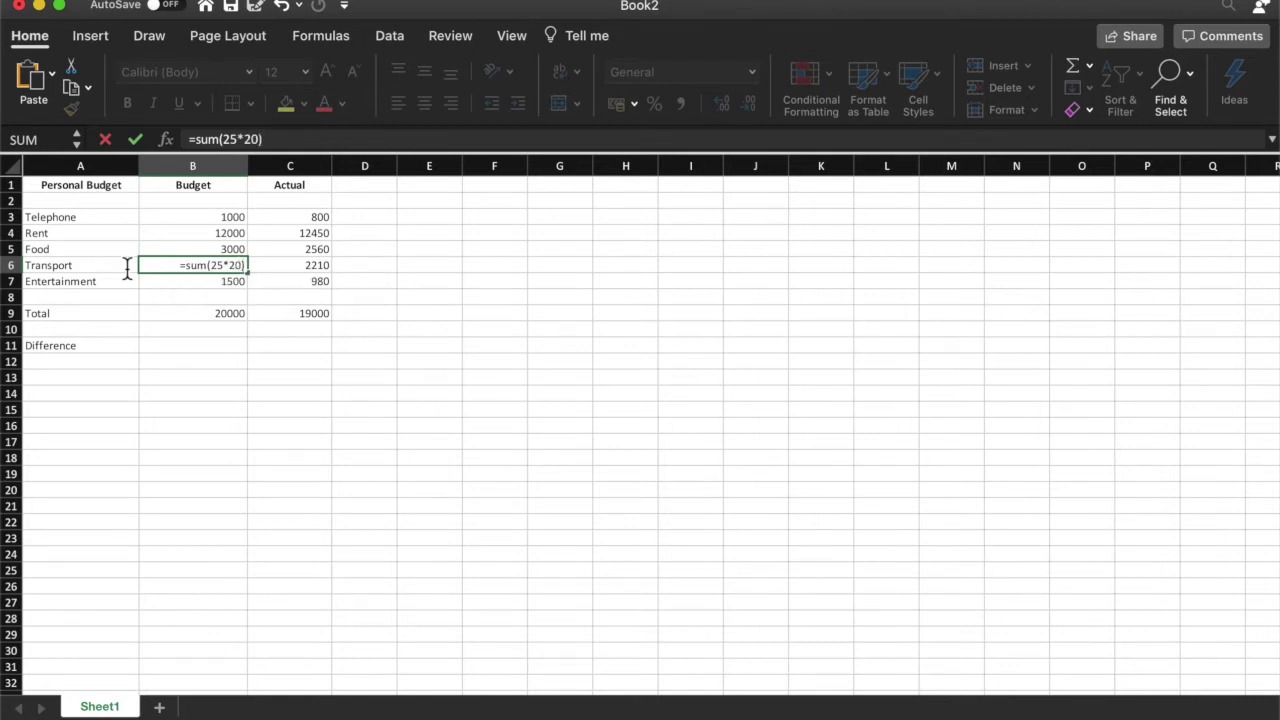
click(128, 276)
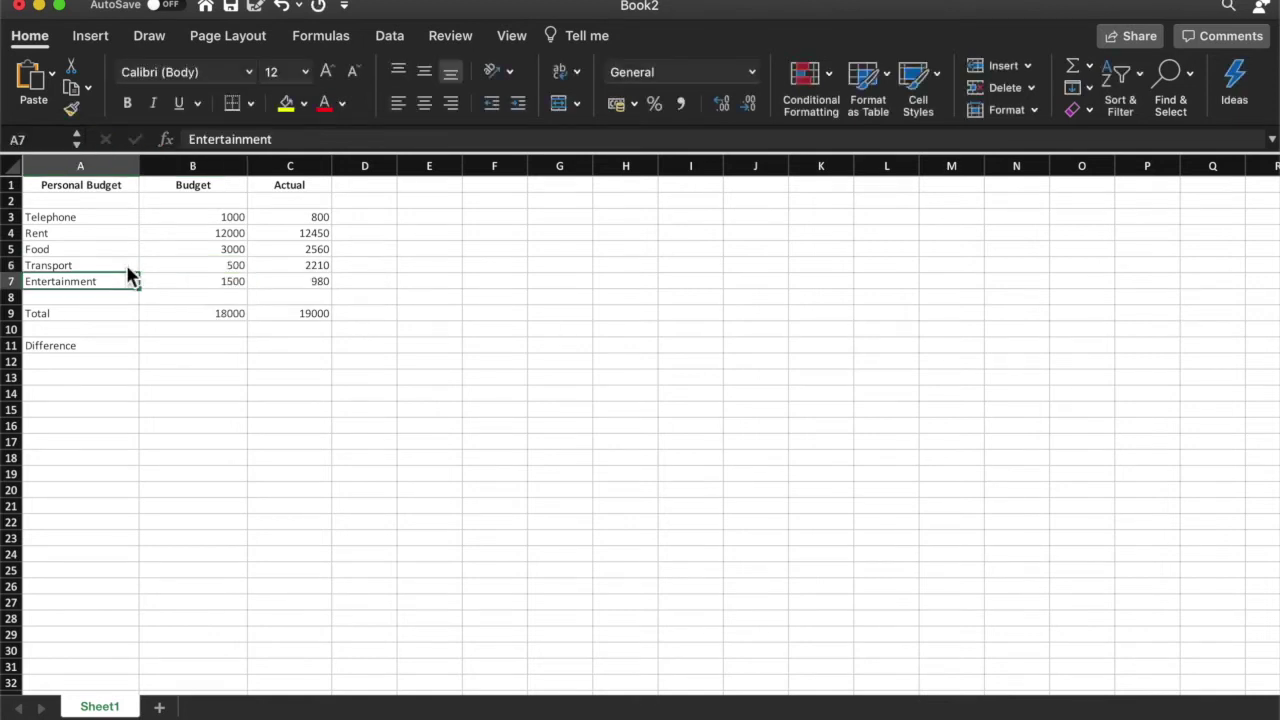
click(175, 272)
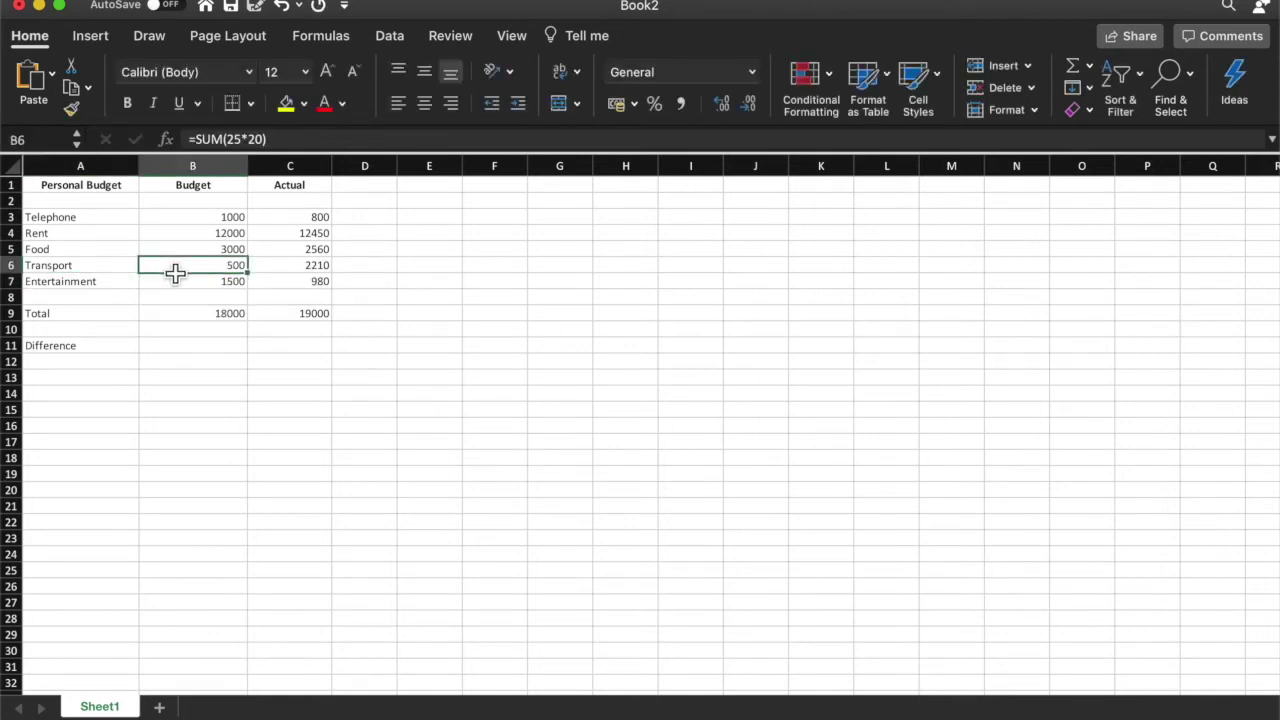
Step: Enter the formula =SUM(B9/C9) in B11 to divide the Budget total by the Actual total
click(168, 350)
text(=sum()
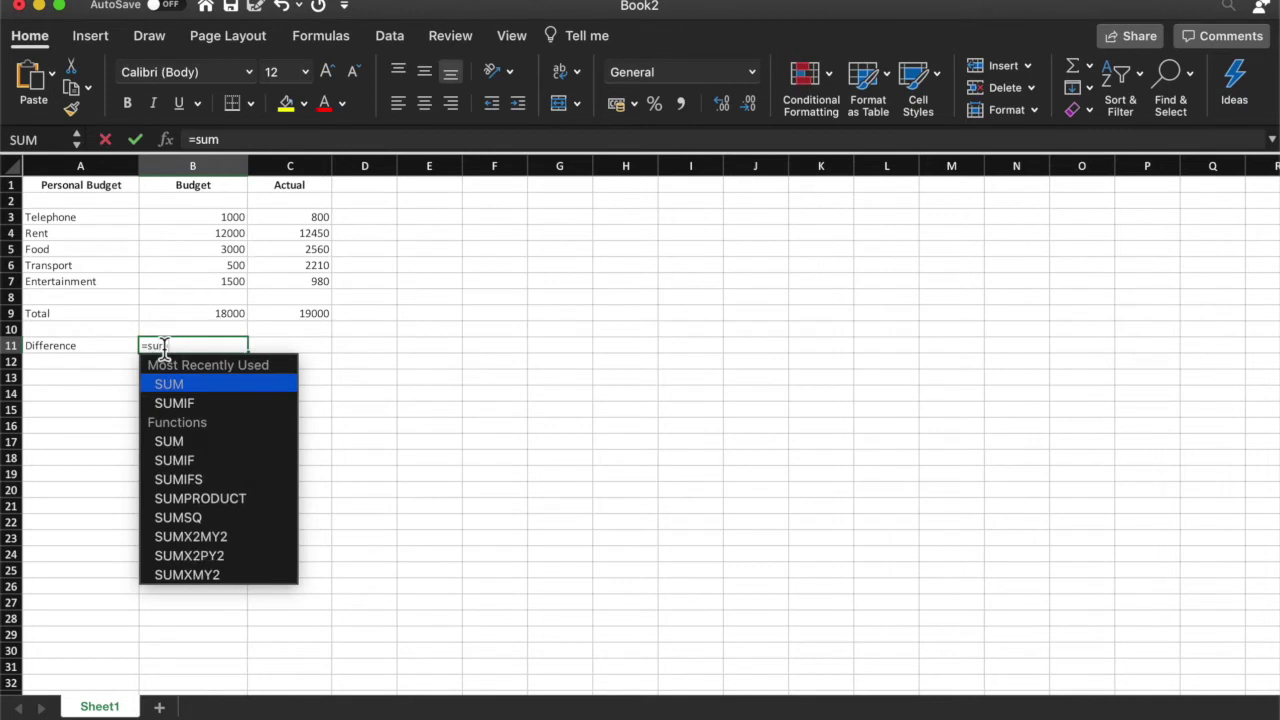
click(210, 318)
text(/)
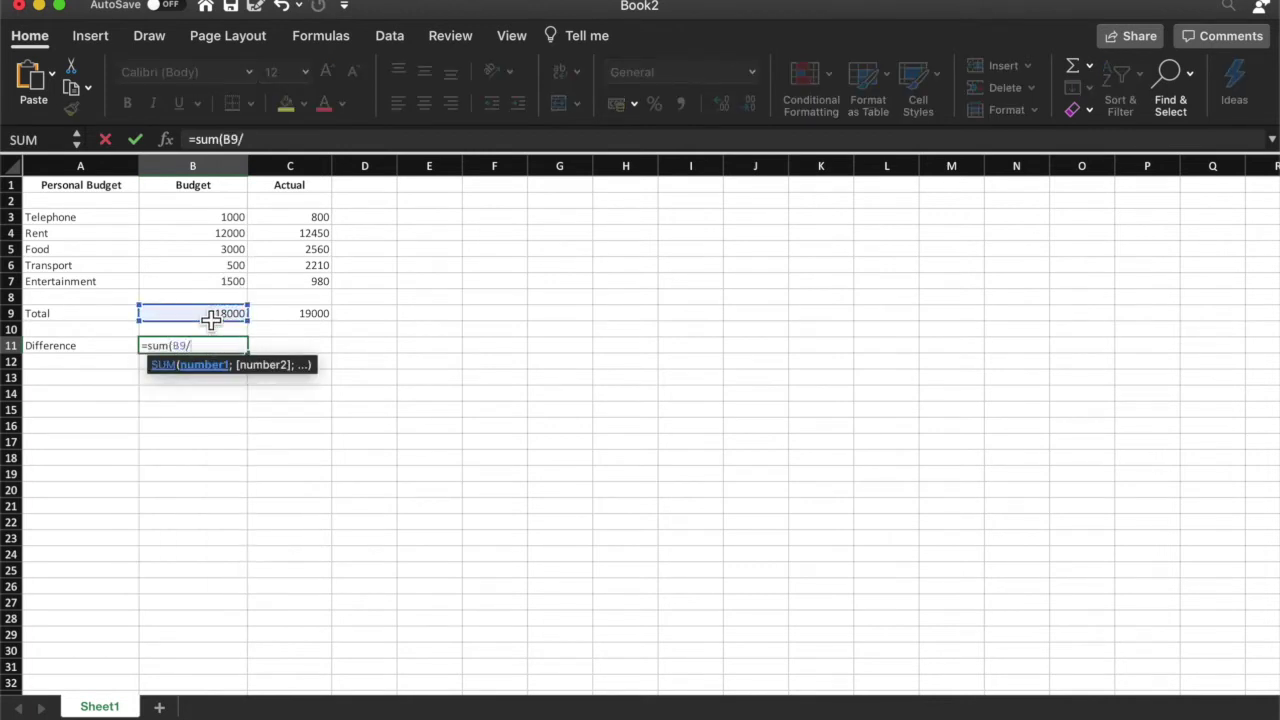
click(281, 318)
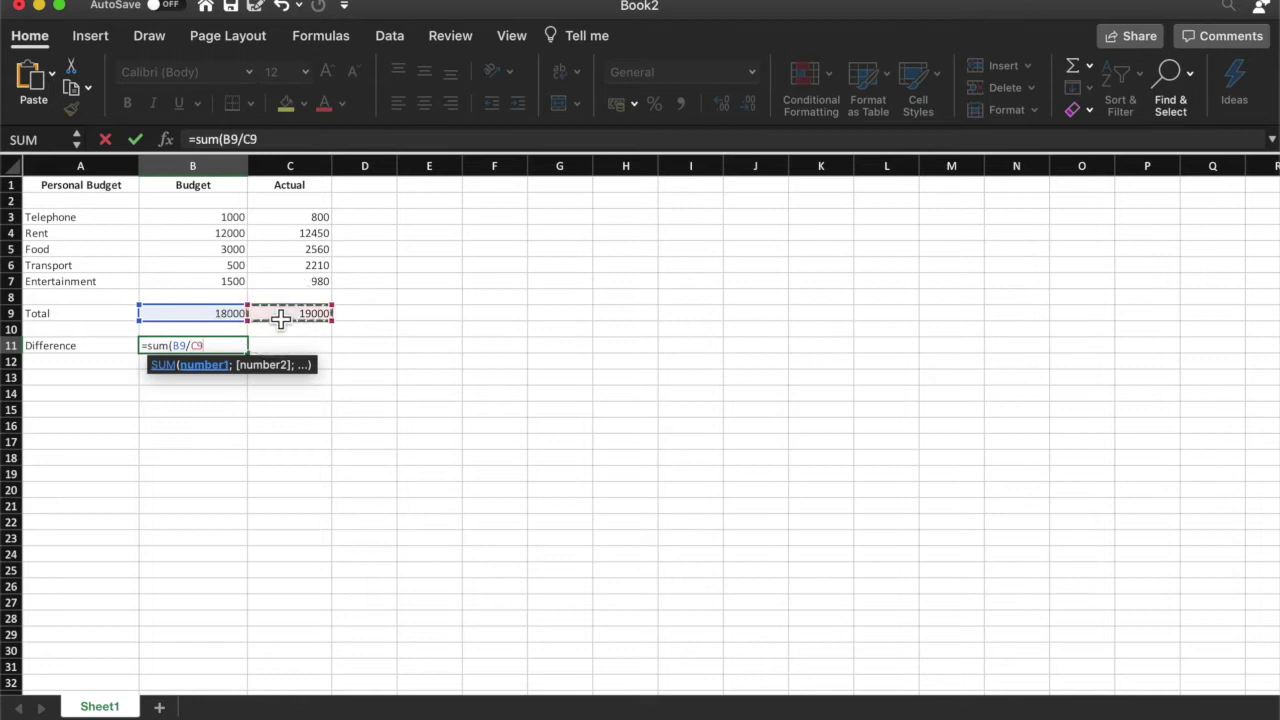
key(Return)
Step: Change the B11 formula to =SUM(B9*C9) so it multiplies the two totals
click(225, 350)
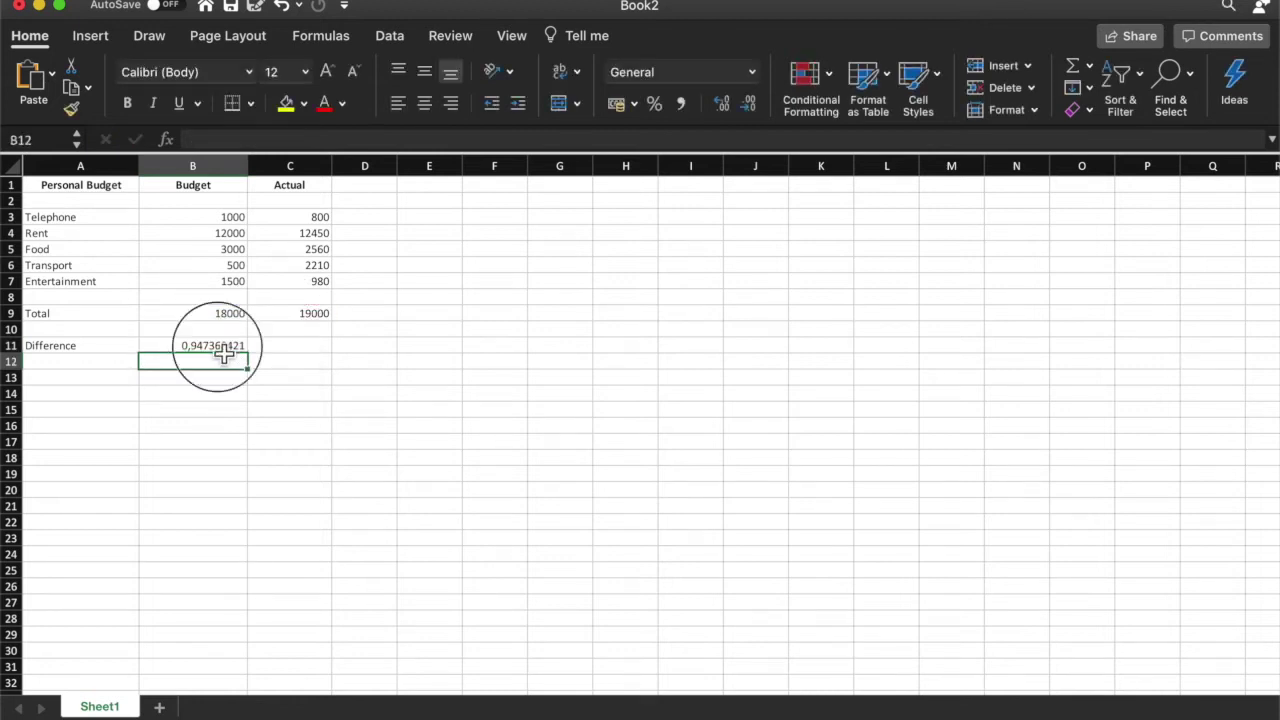
click(247, 139)
key(BackSpace)
text(*)
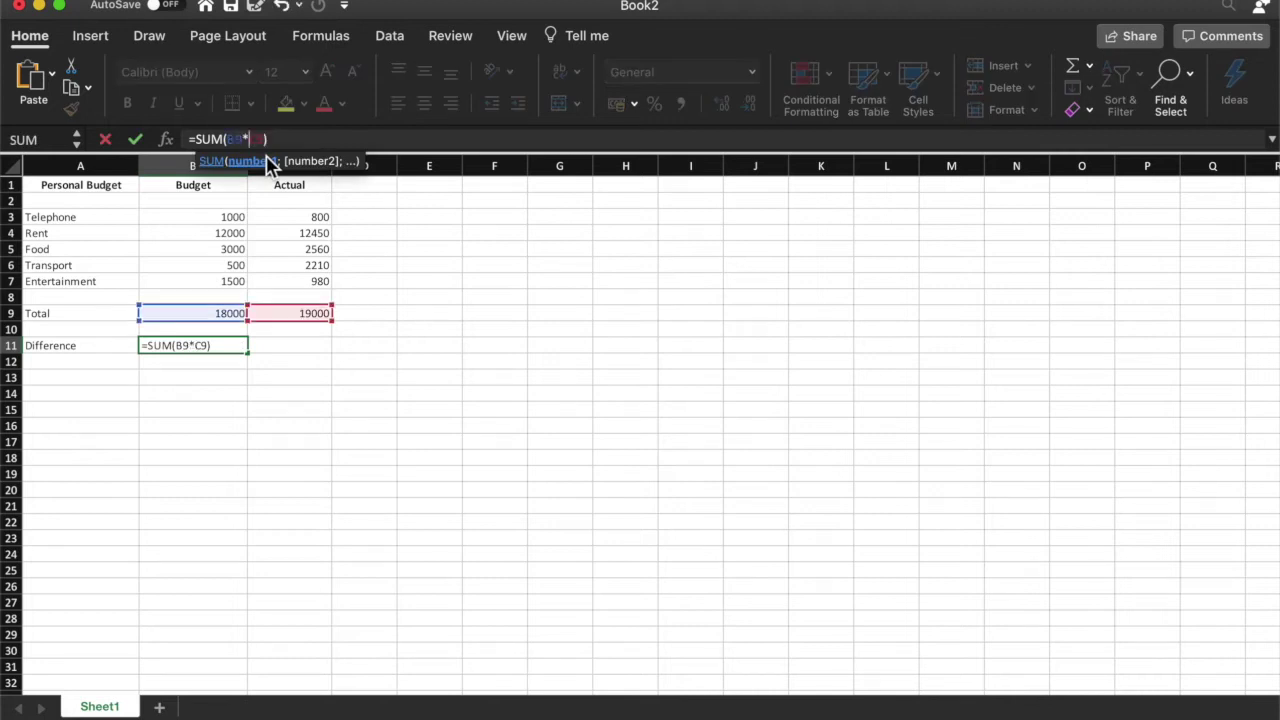
key(Return)
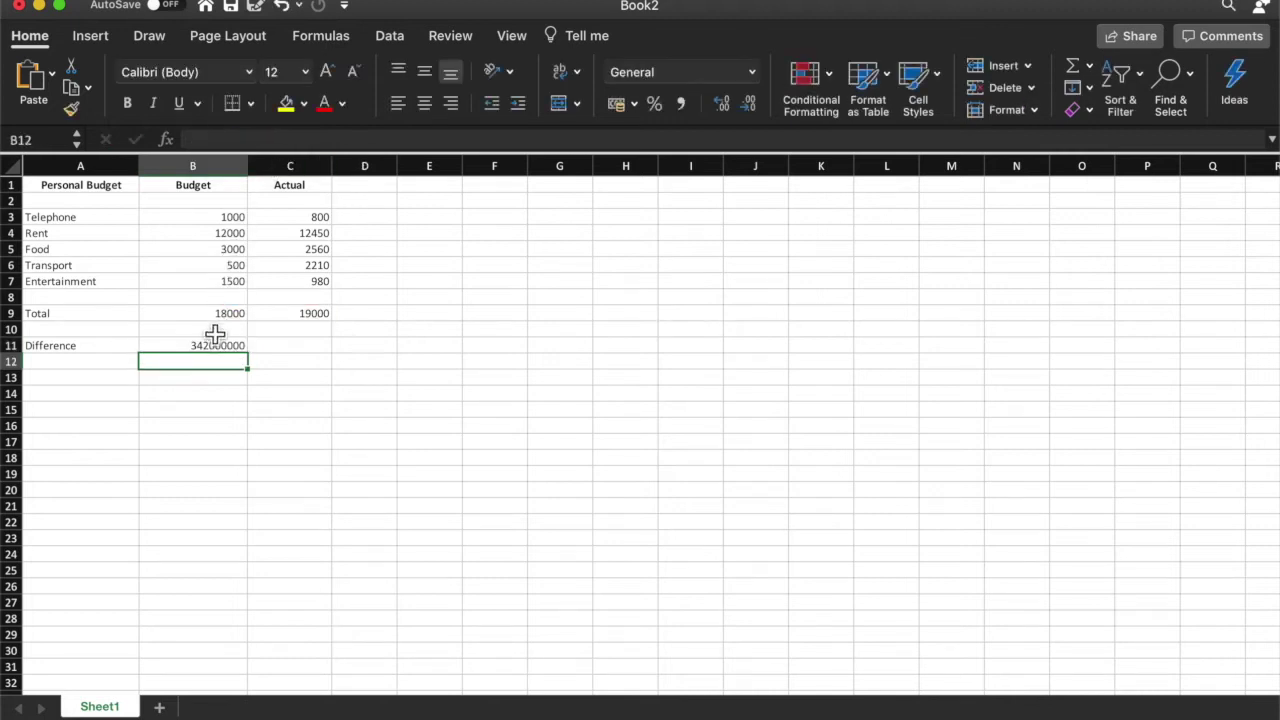
Step: Clear the Difference label and its formula from cells A11:B11
click(135, 350)
drag(141, 358, 177, 352)
key(BackSpace)
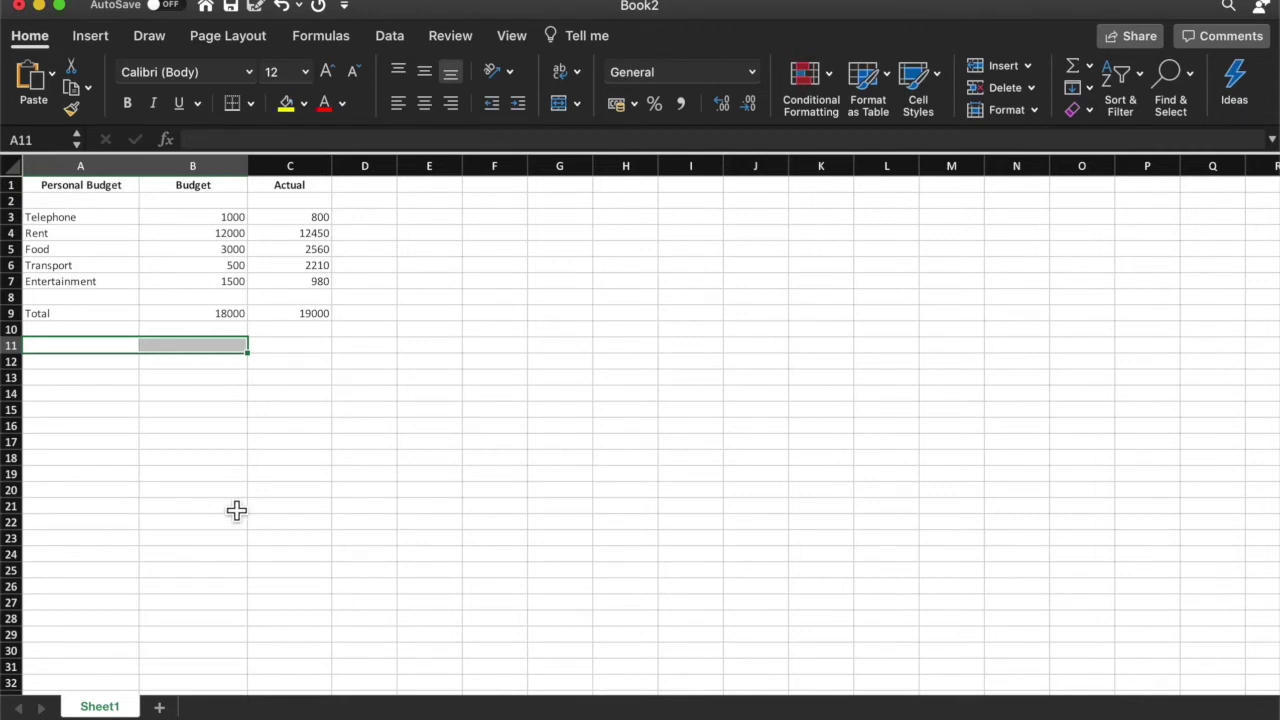
Step: Format the Budget amounts in B3:B9 as Currency with the R symbol and 2 decimal places
drag(206, 221, 203, 326)
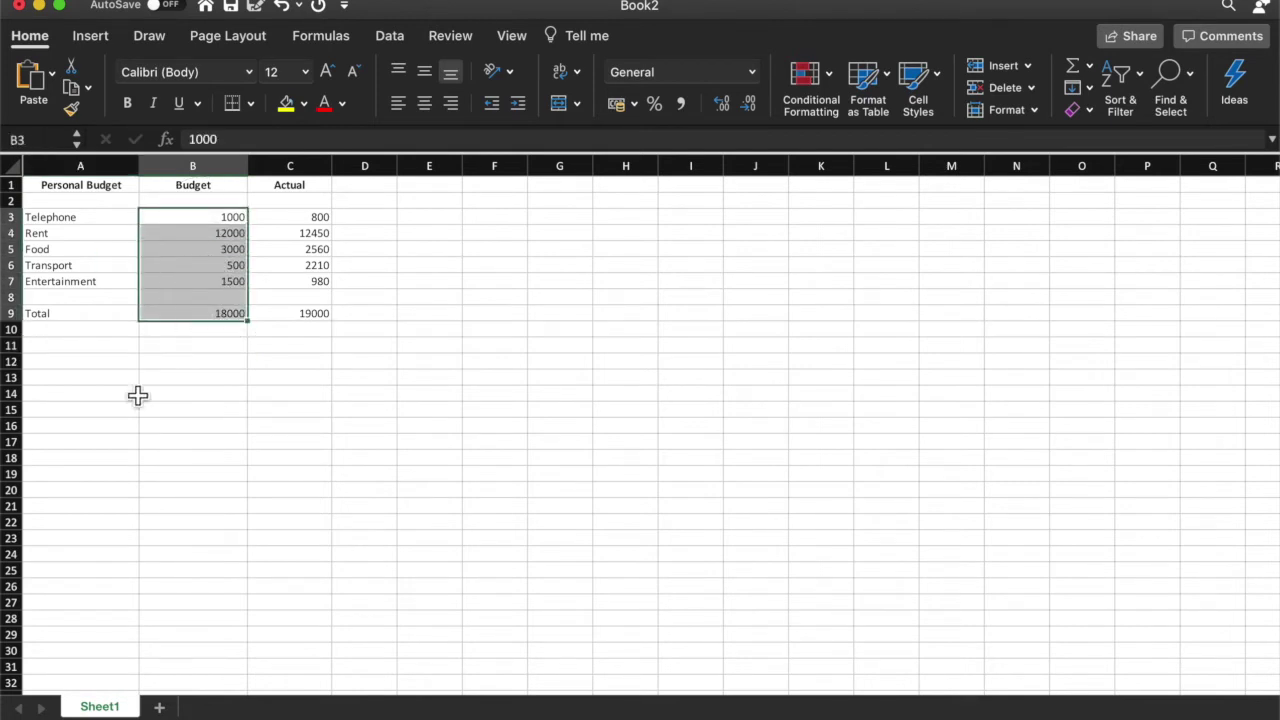
right_click(171, 240)
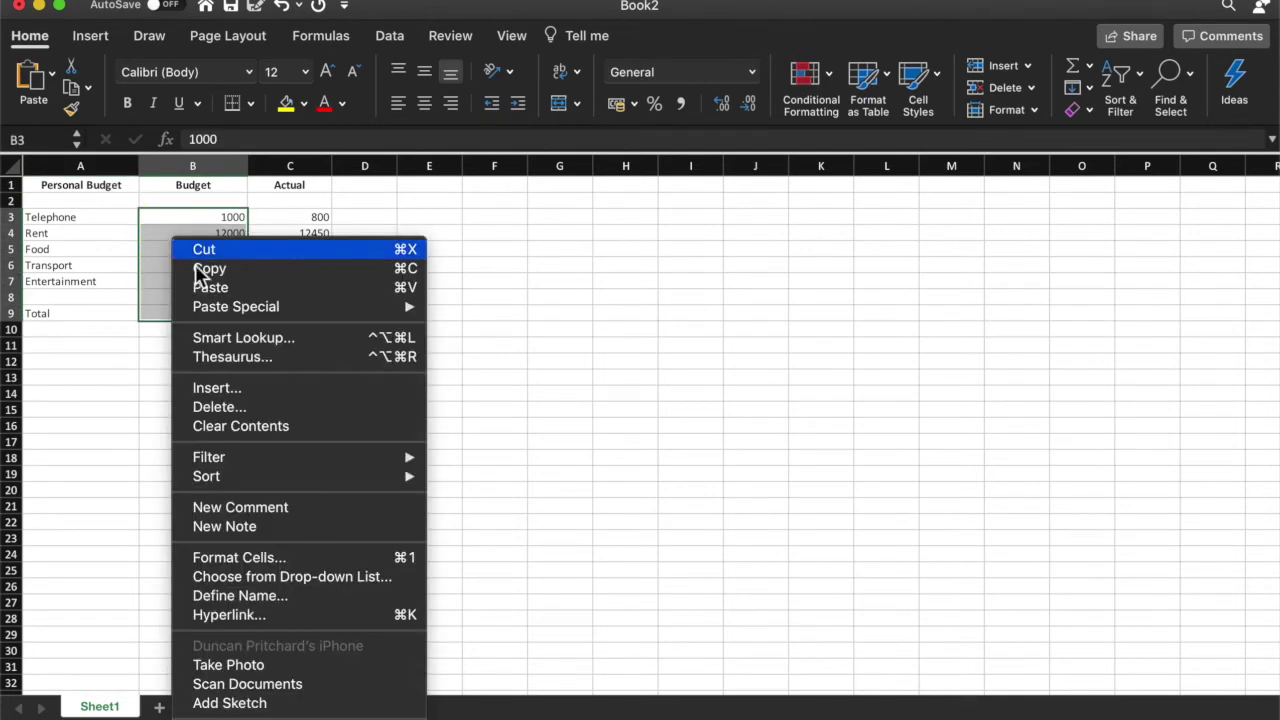
click(231, 557)
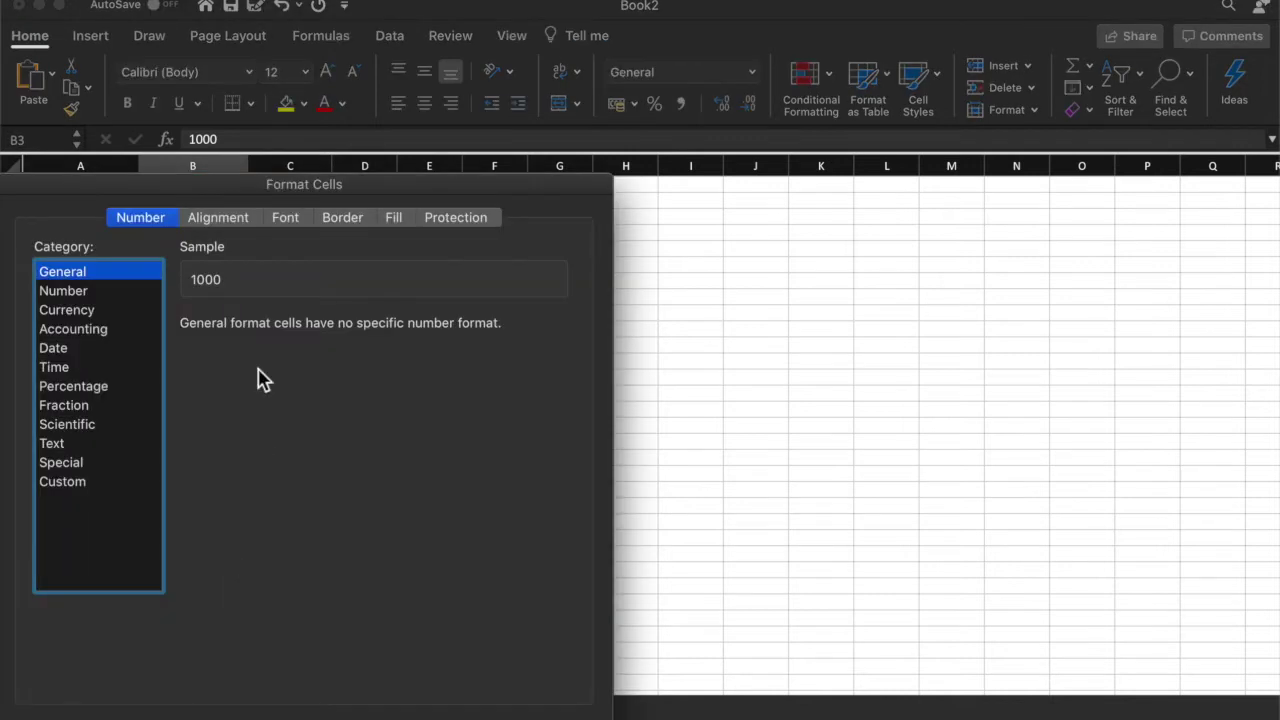
click(126, 296)
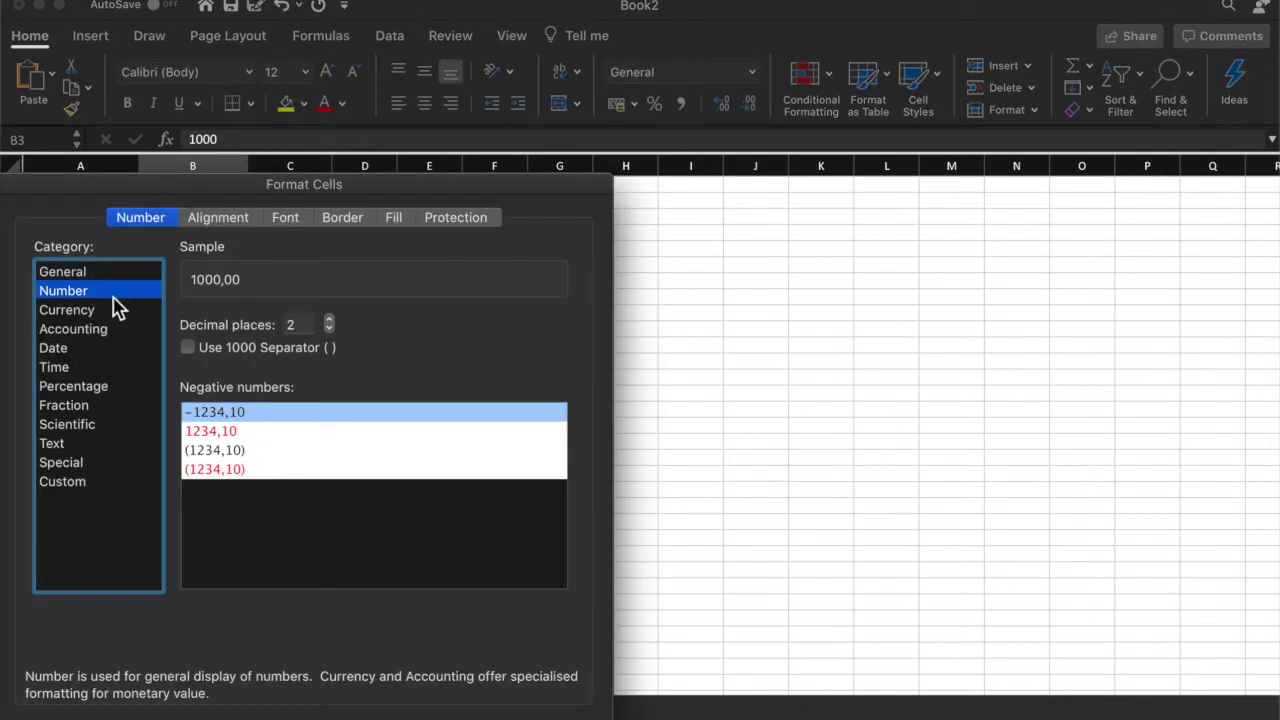
click(100, 312)
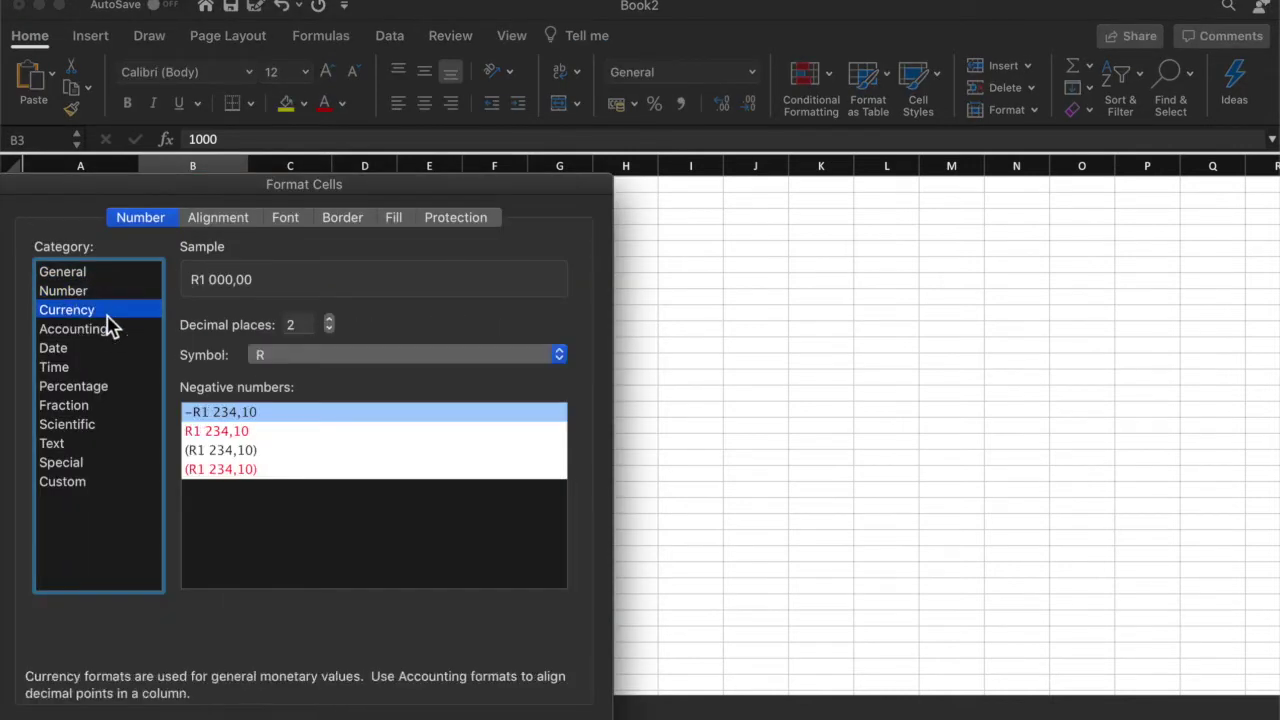
click(258, 355)
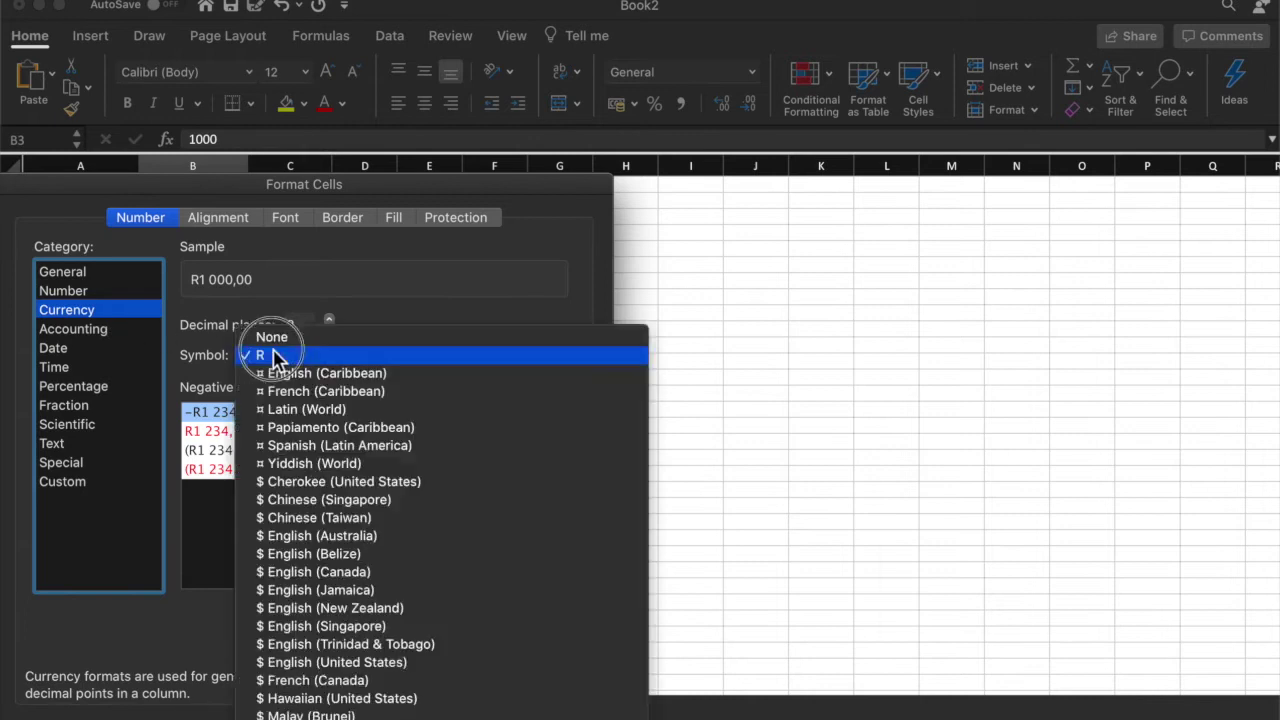
click(308, 360)
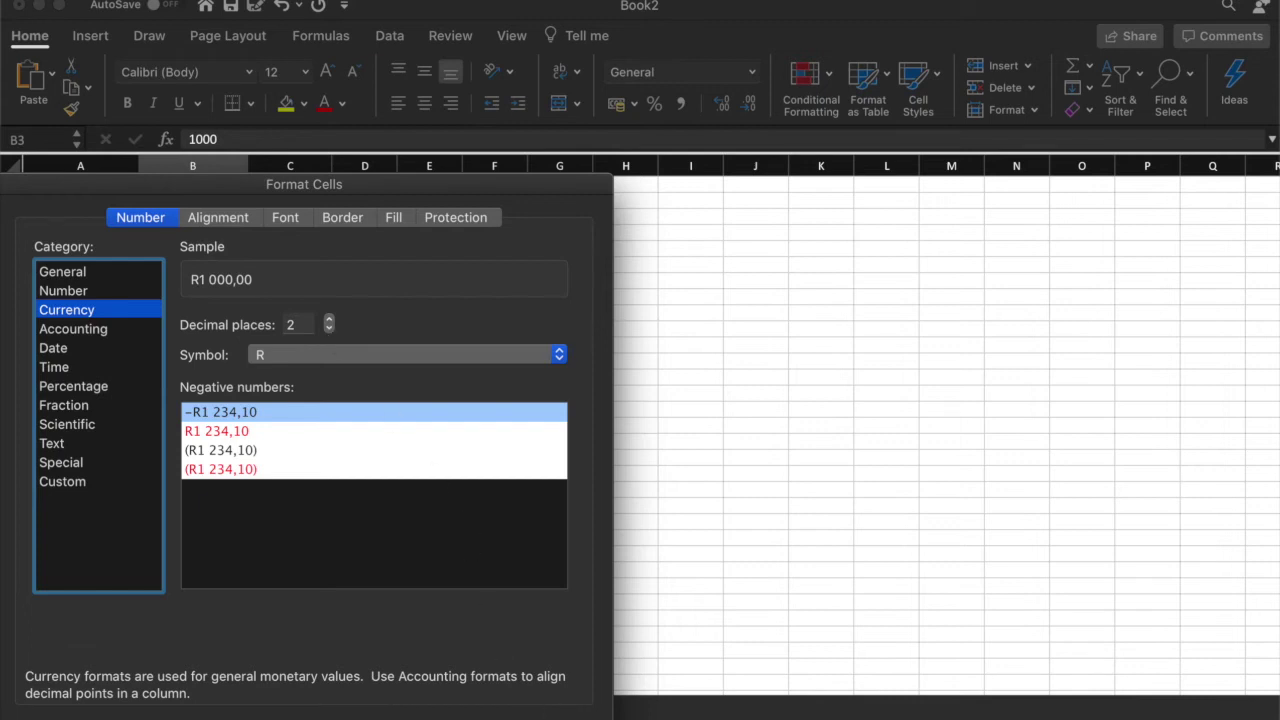
key(Return)
click(240, 428)
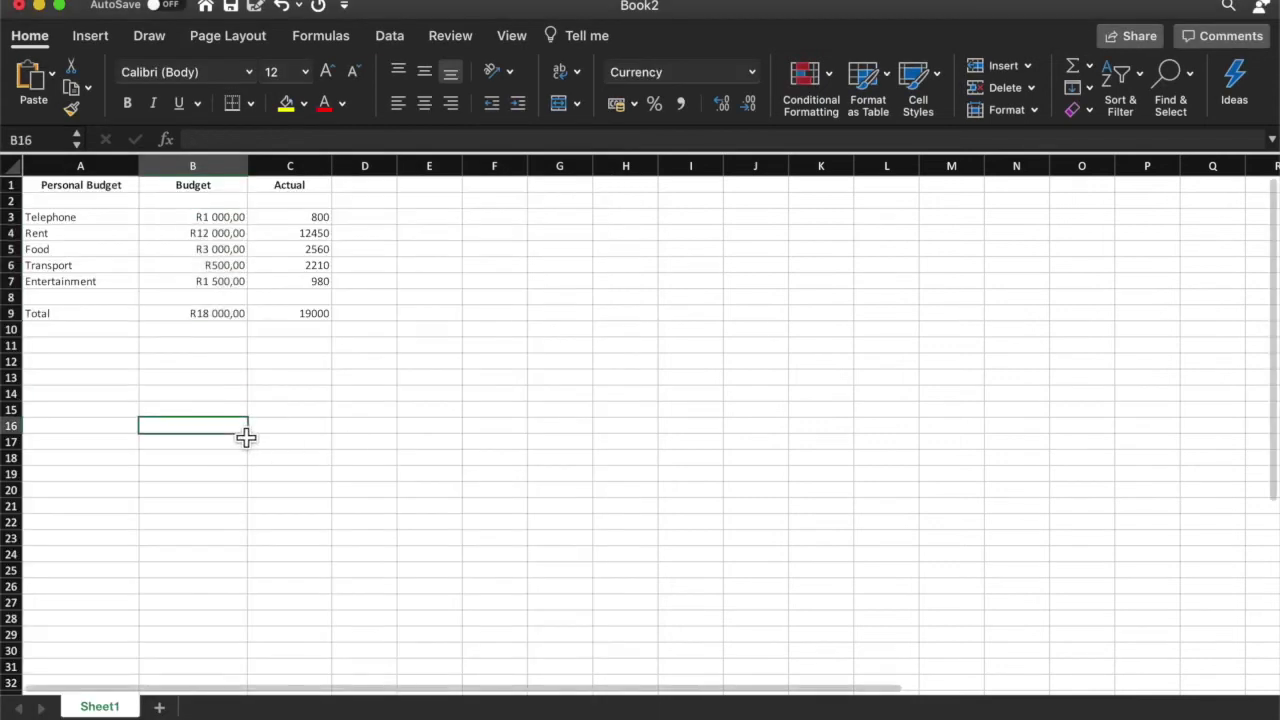
drag(226, 313, 243, 226)
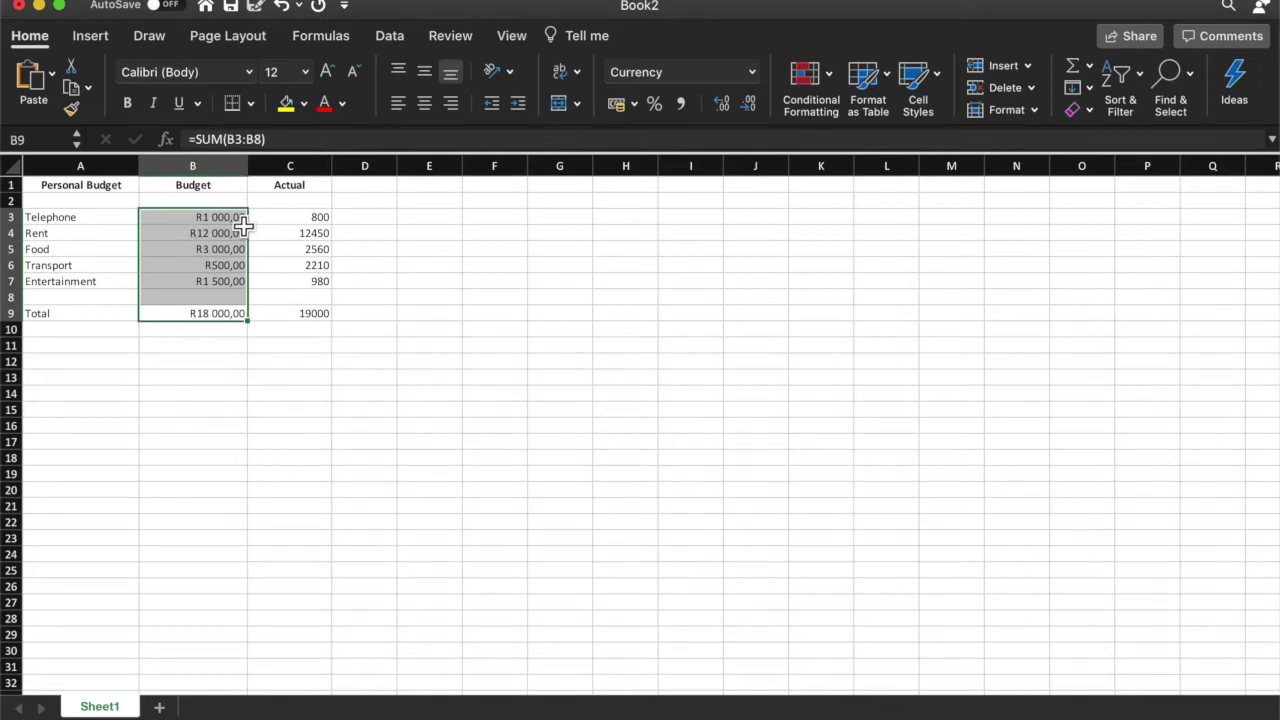
click(214, 366)
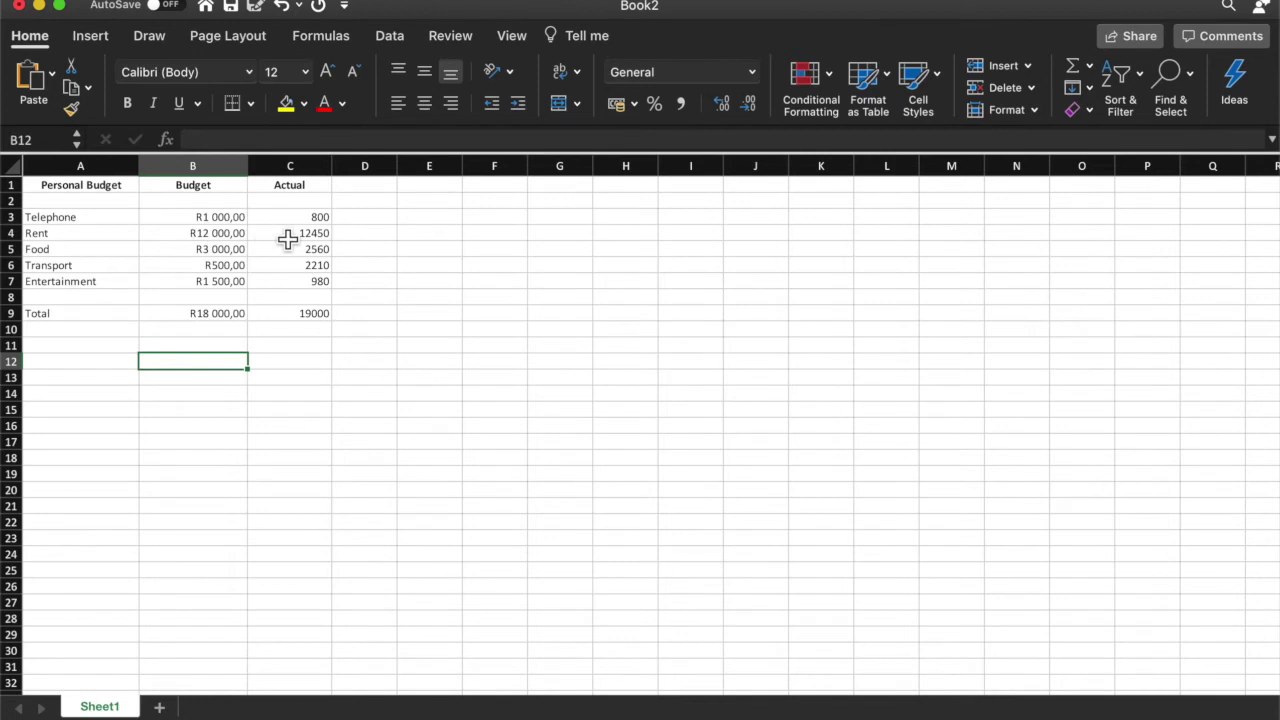
click(372, 317)
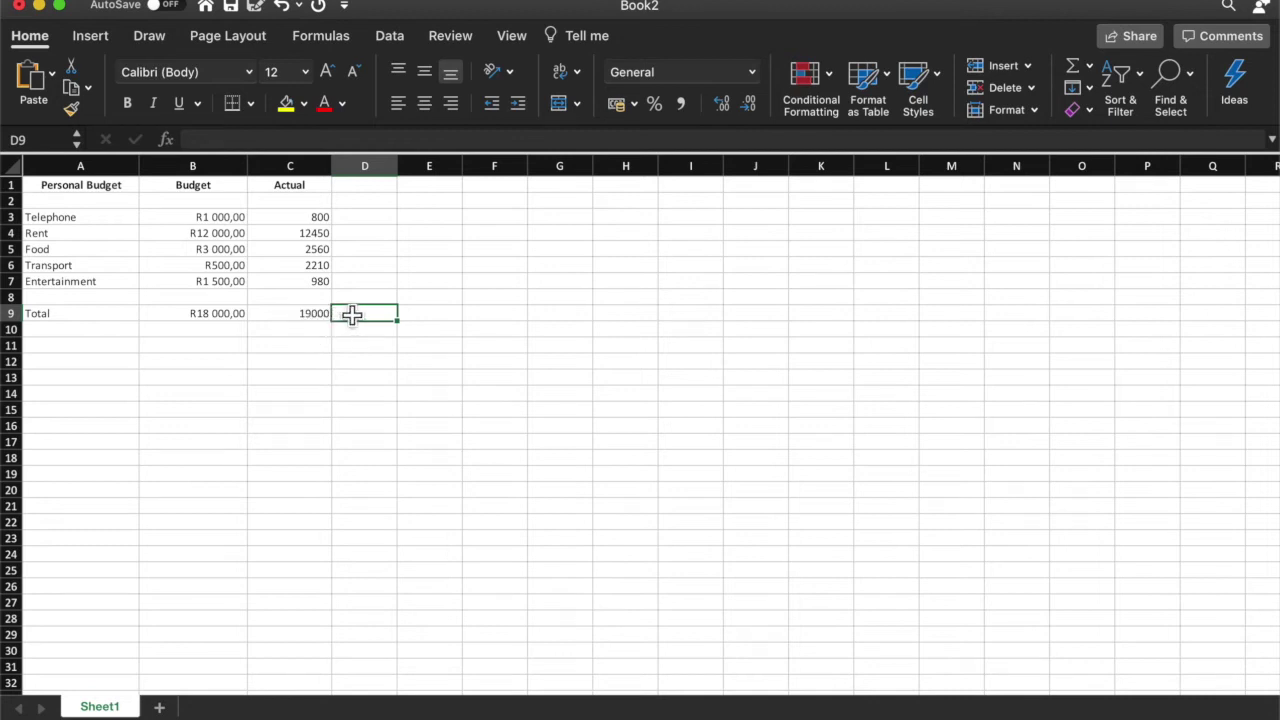
click(317, 320)
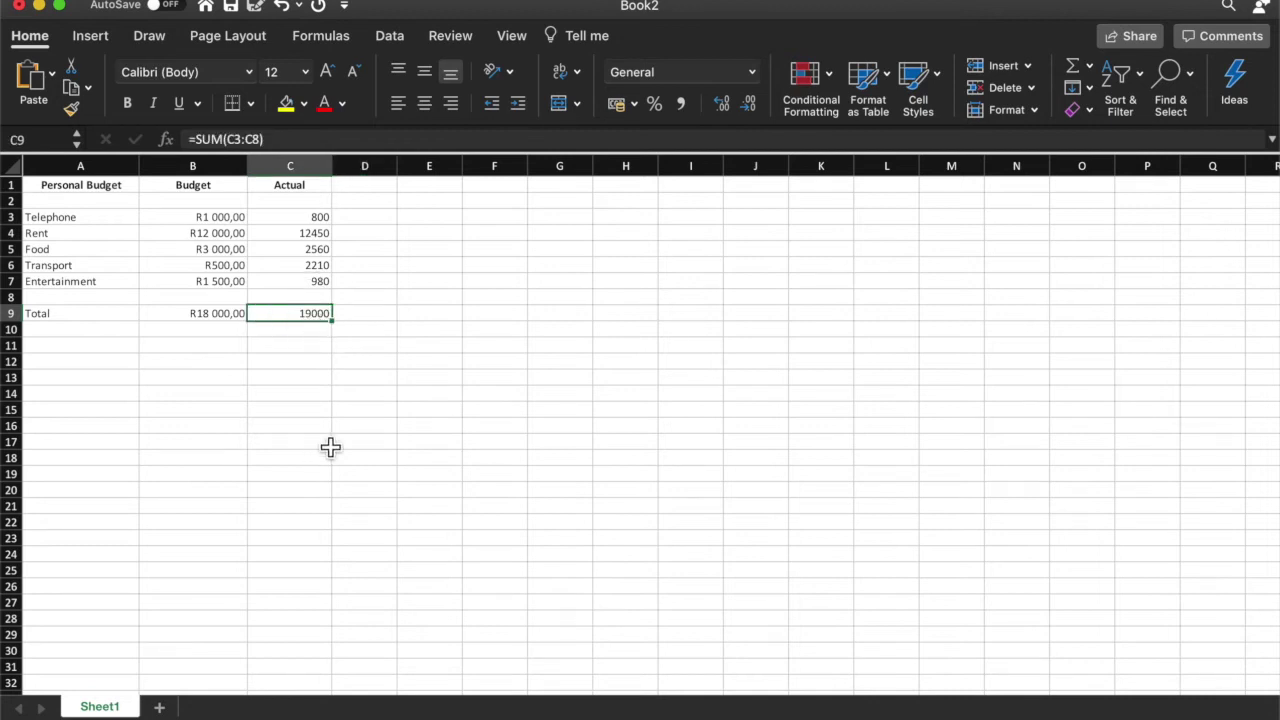
Step: Enter the formula =SUM(C9*0,15) in D9 to calculate 15 percent of the Actual total
click(372, 322)
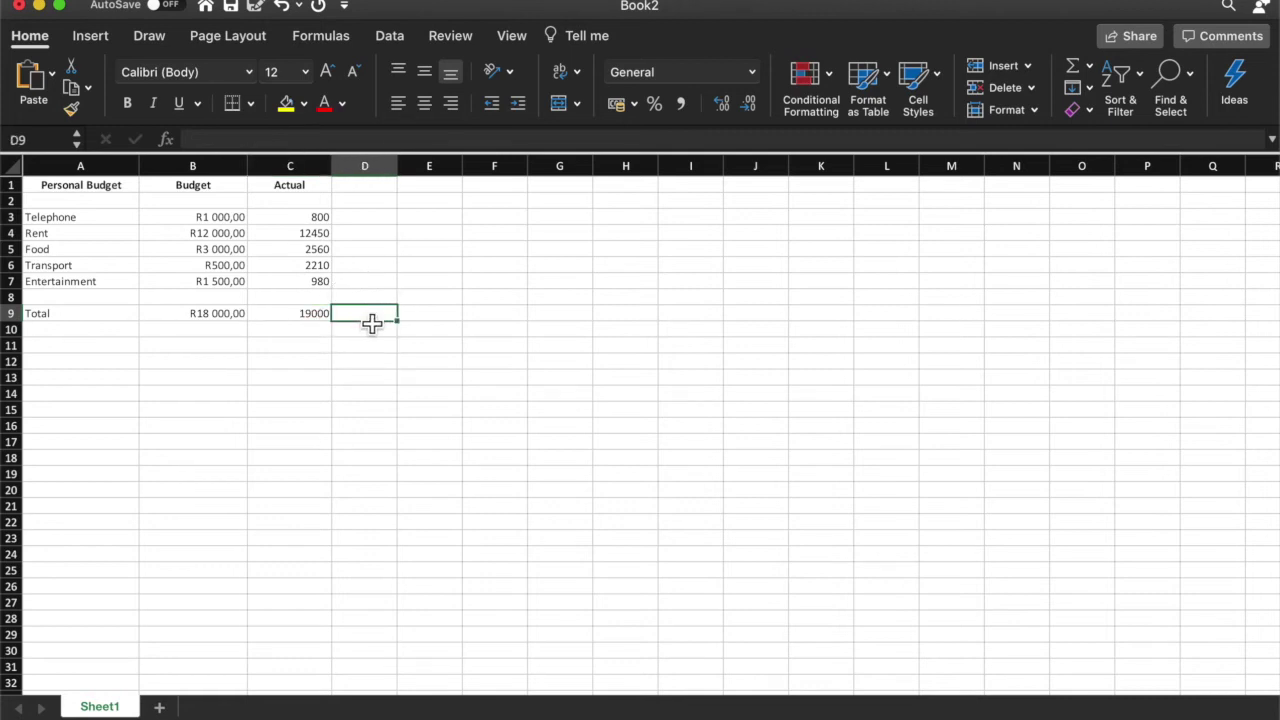
text(=sum()
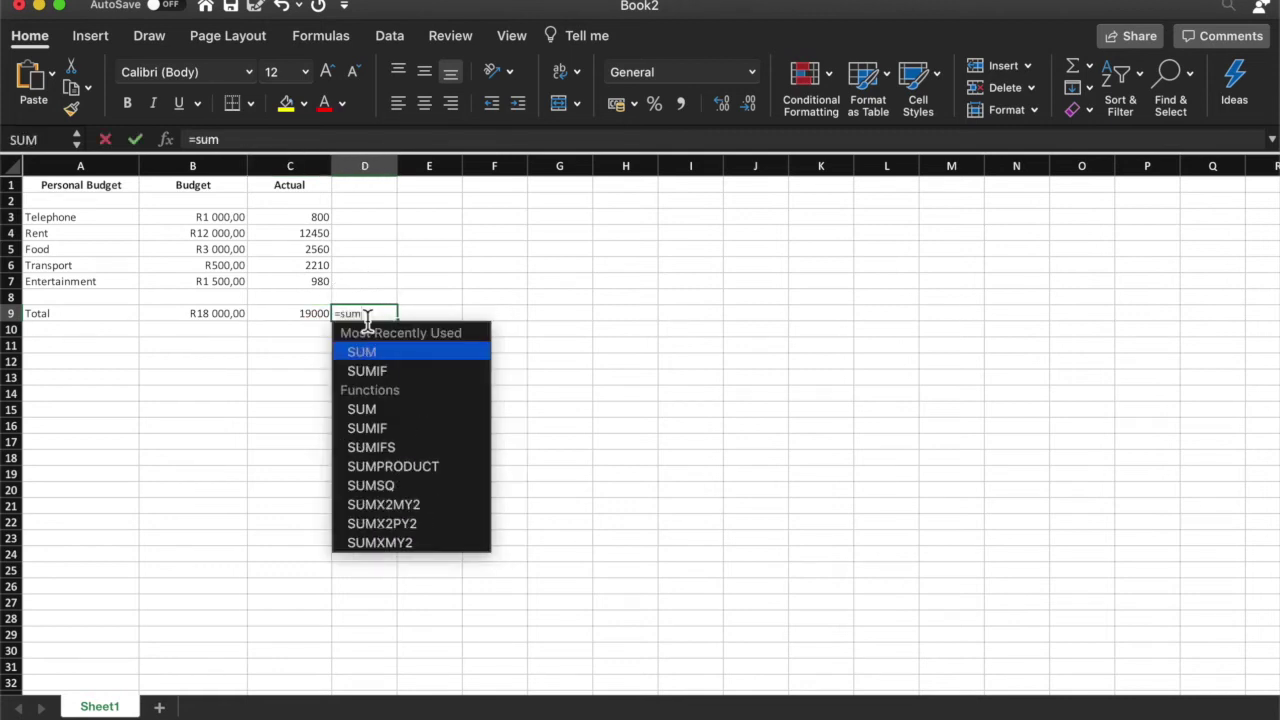
click(293, 319)
text(*0,15))
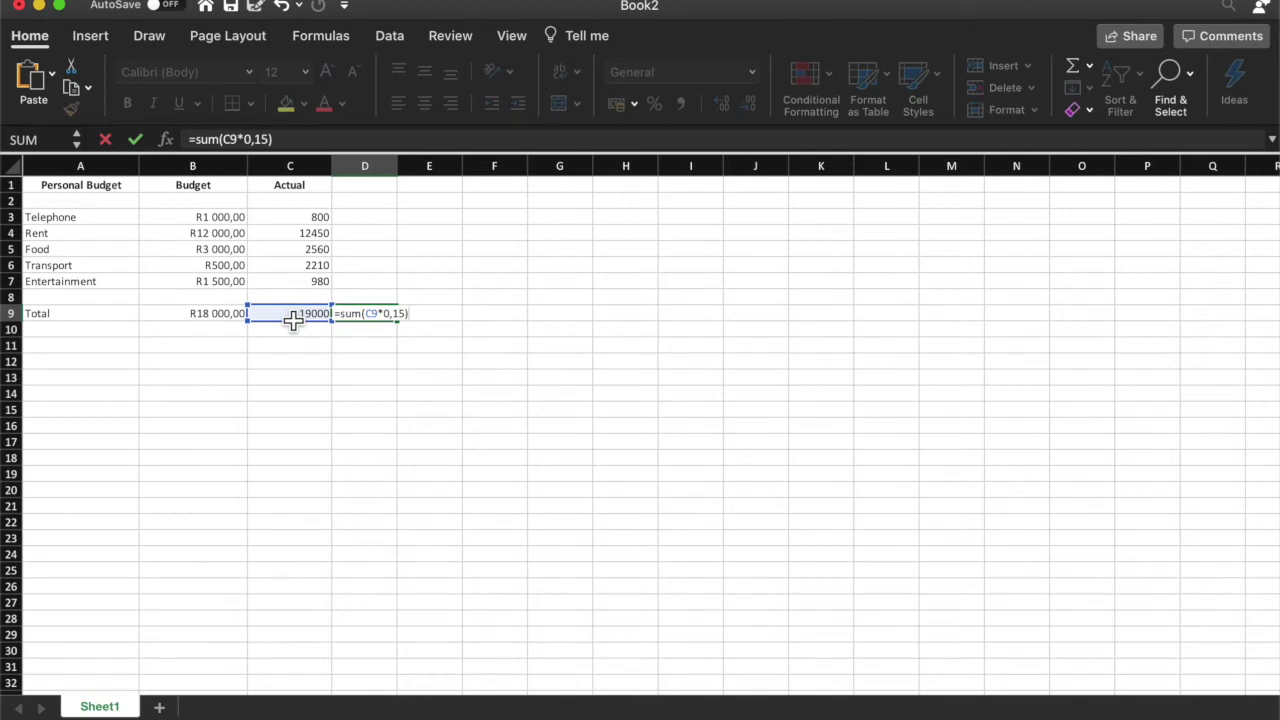
key(Return)
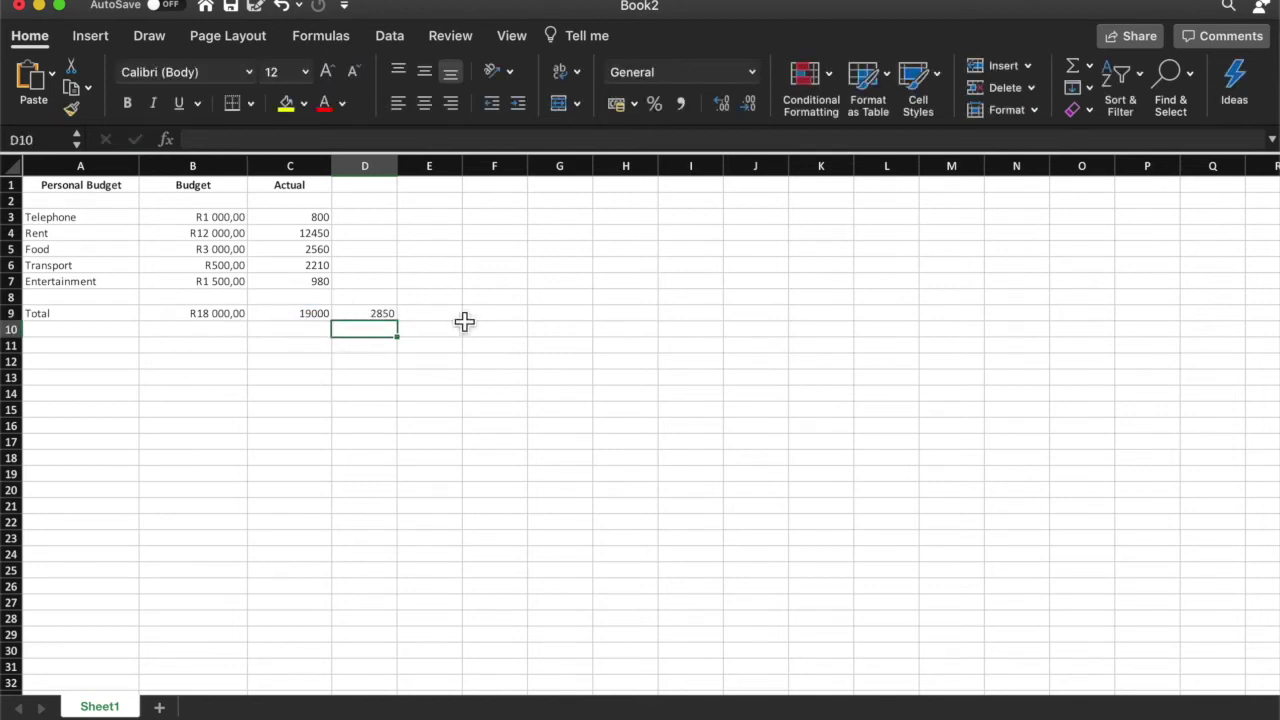
Step: Enter the formula =SUM(C9+D9) in E9 to add the 15 percent amount to the Actual total
click(455, 318)
text(=sum()
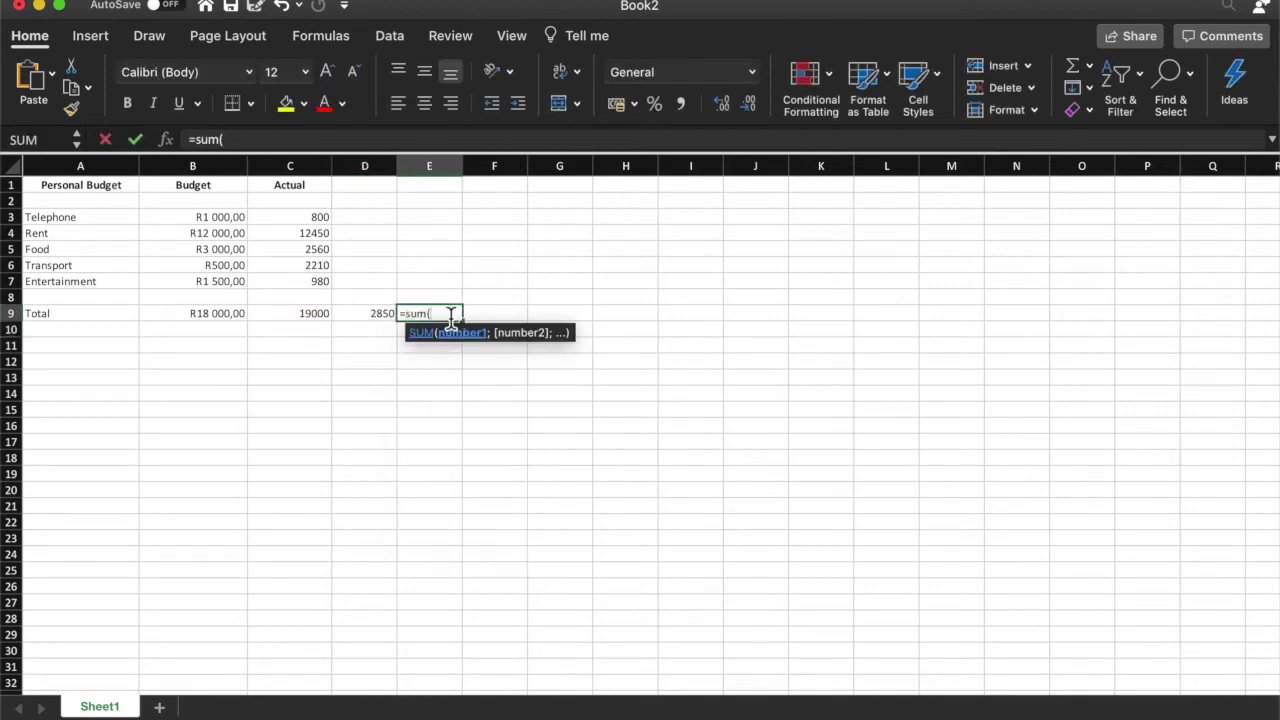
click(329, 318)
text(+)
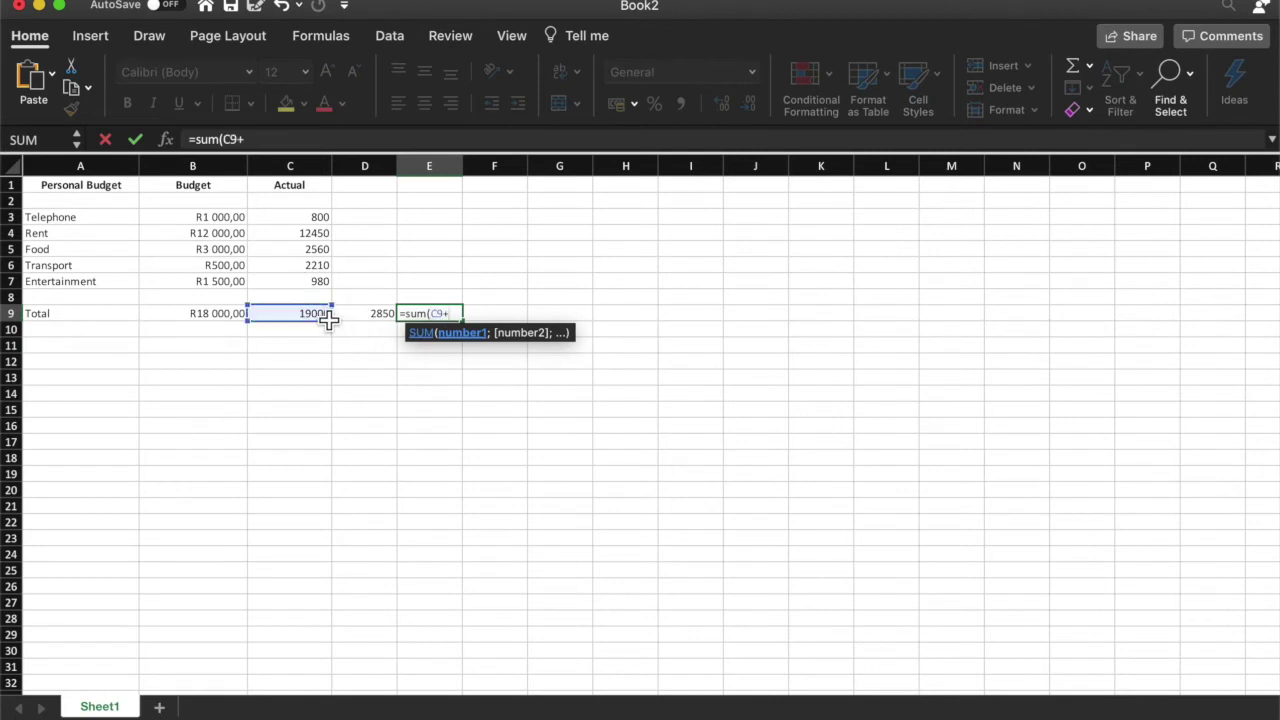
click(359, 318)
key(Return)
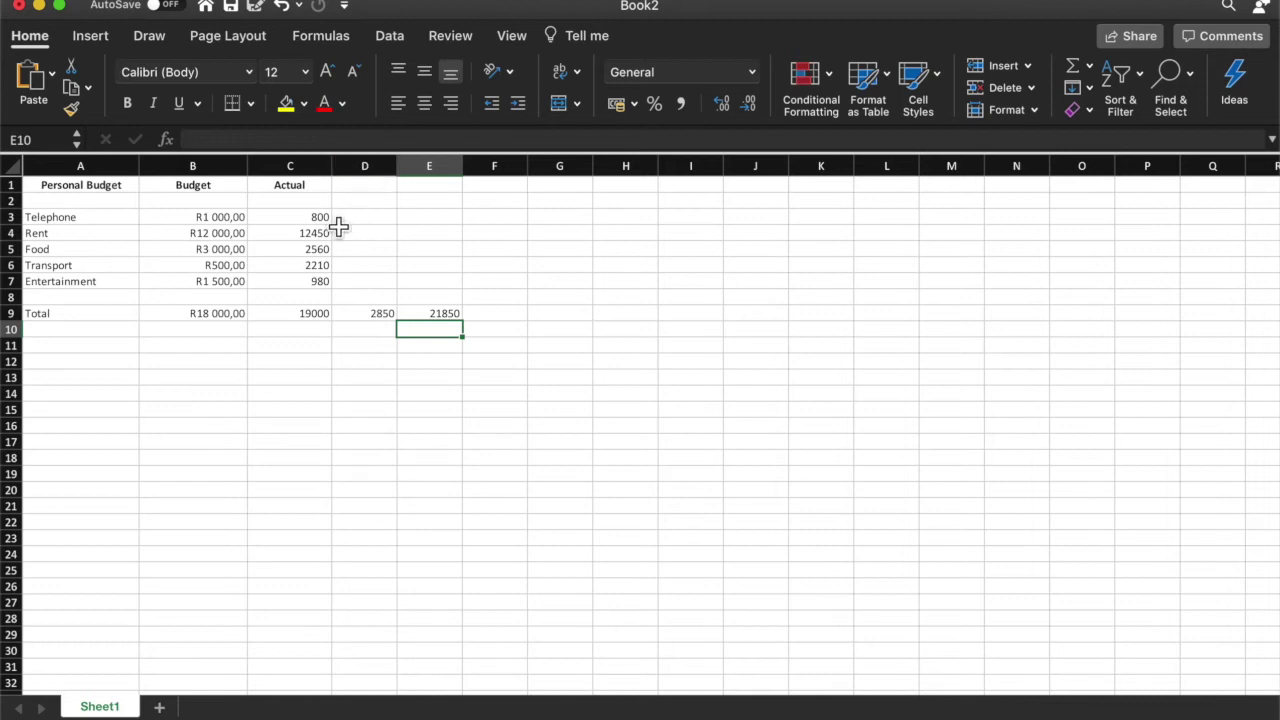
Step: Clear the Actual column and the extra calculations beside it, covering C1:E9
click(292, 220)
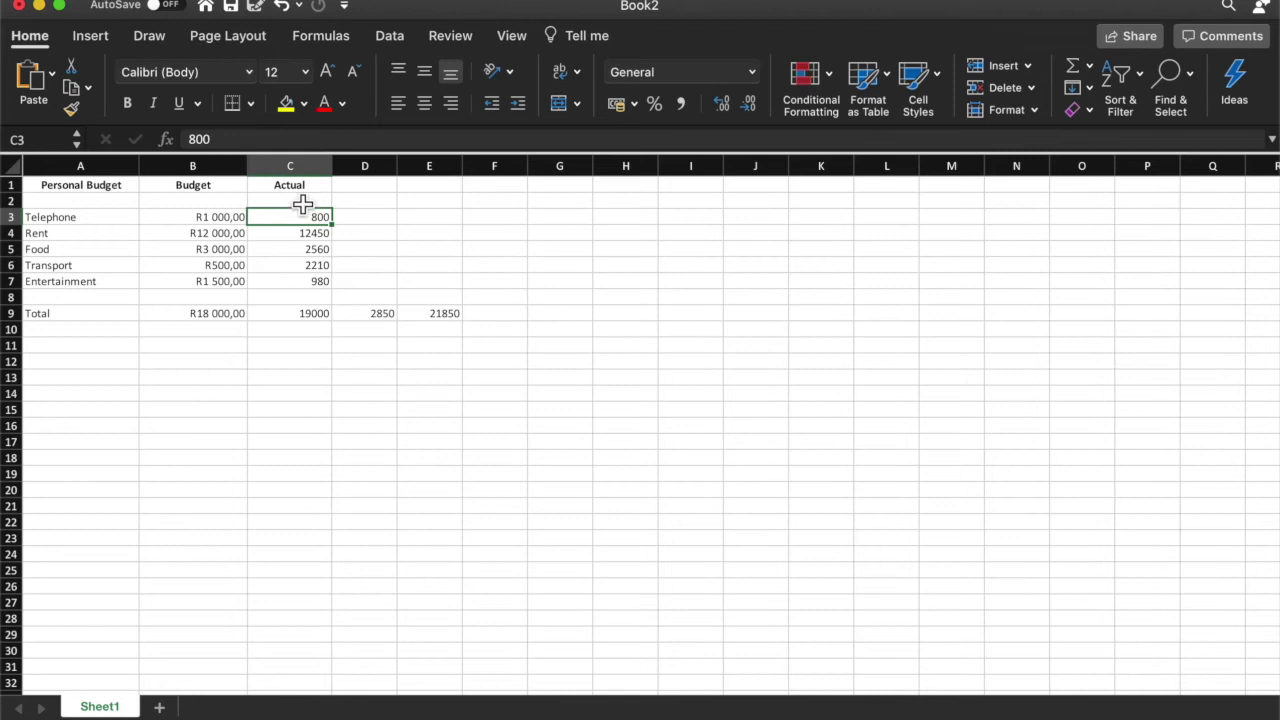
mouse_move(296, 188)
mouse_down()
mouse_move(320, 303)
mouse_move(436, 318)
mouse_up()
key(Delete)
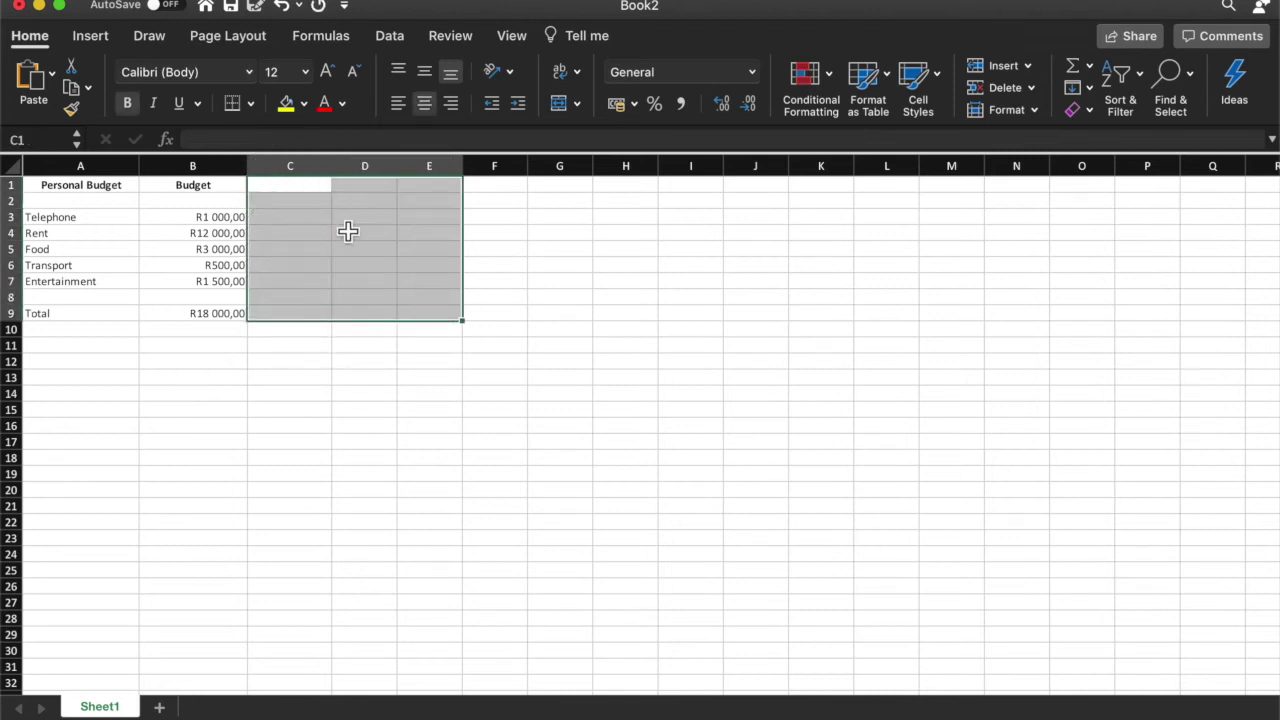
click(480, 278)
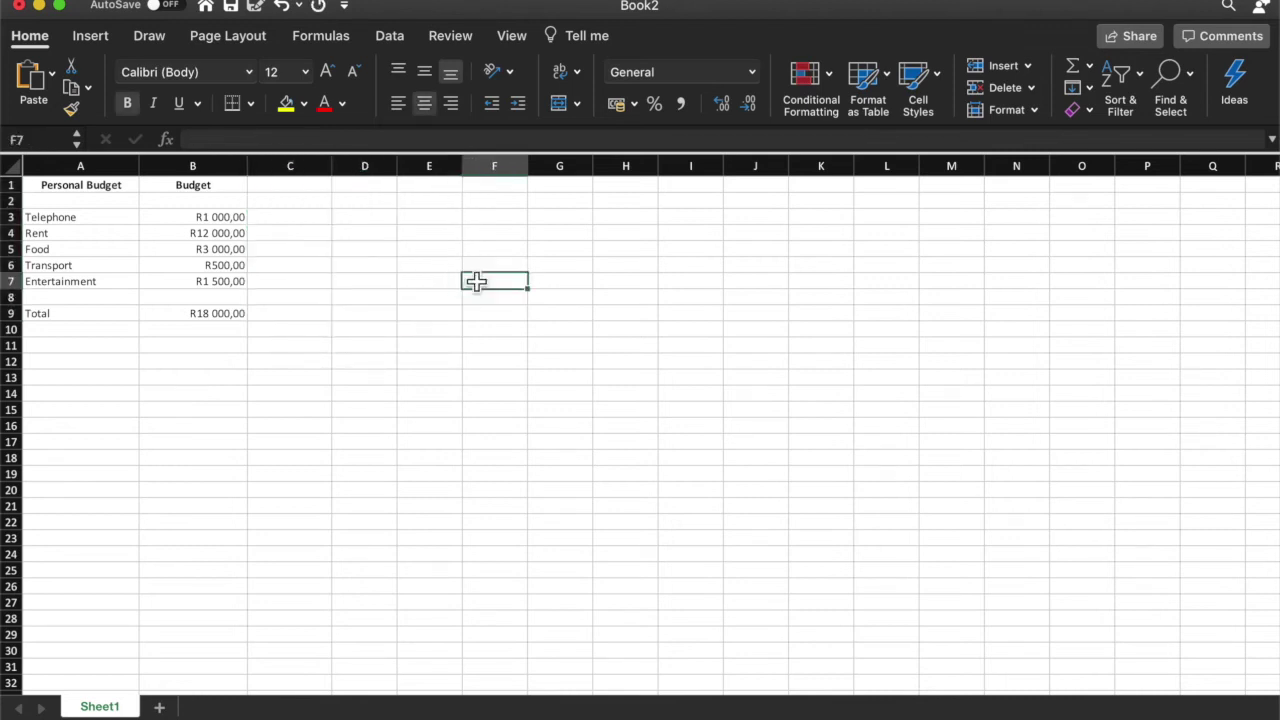
Step: Replace the Budget heading in B1 with Jan, enter Feb in C1, and fill the month headings across through Dec in M1
click(240, 193)
text(Jan)
key(Tab)
text(Feb)
key(Tab)
click(287, 189)
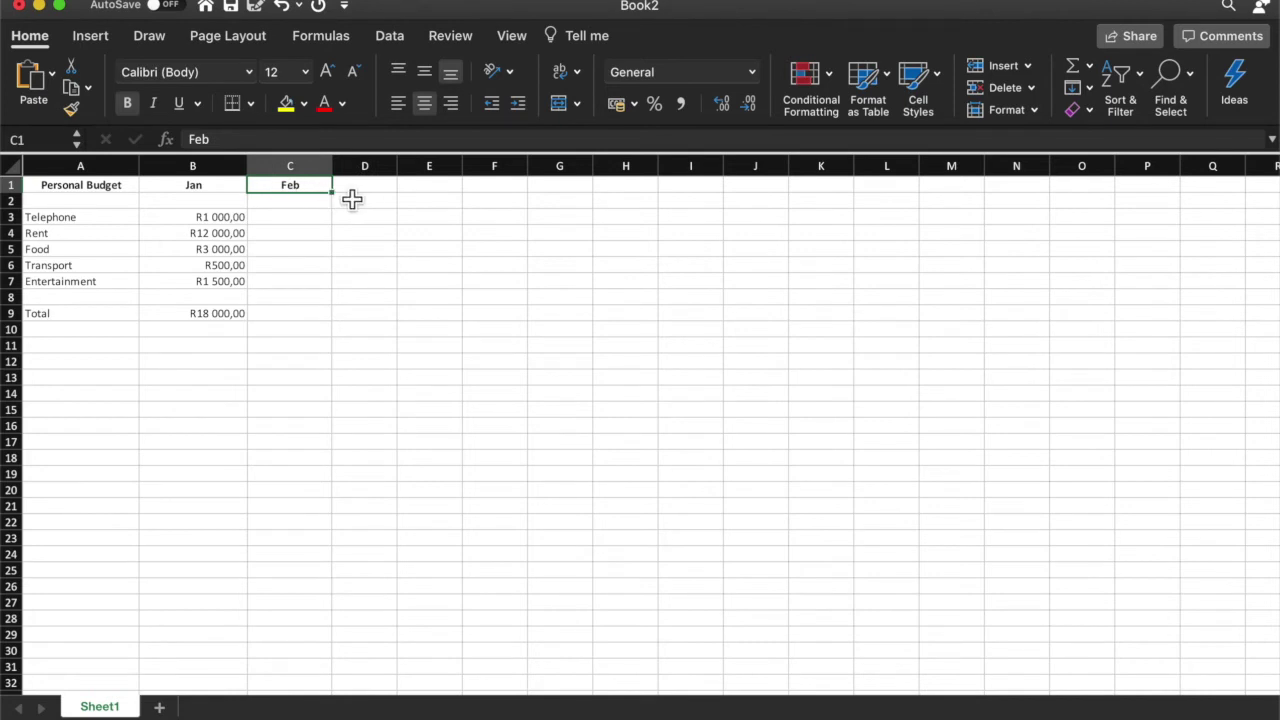
drag(337, 199, 977, 205)
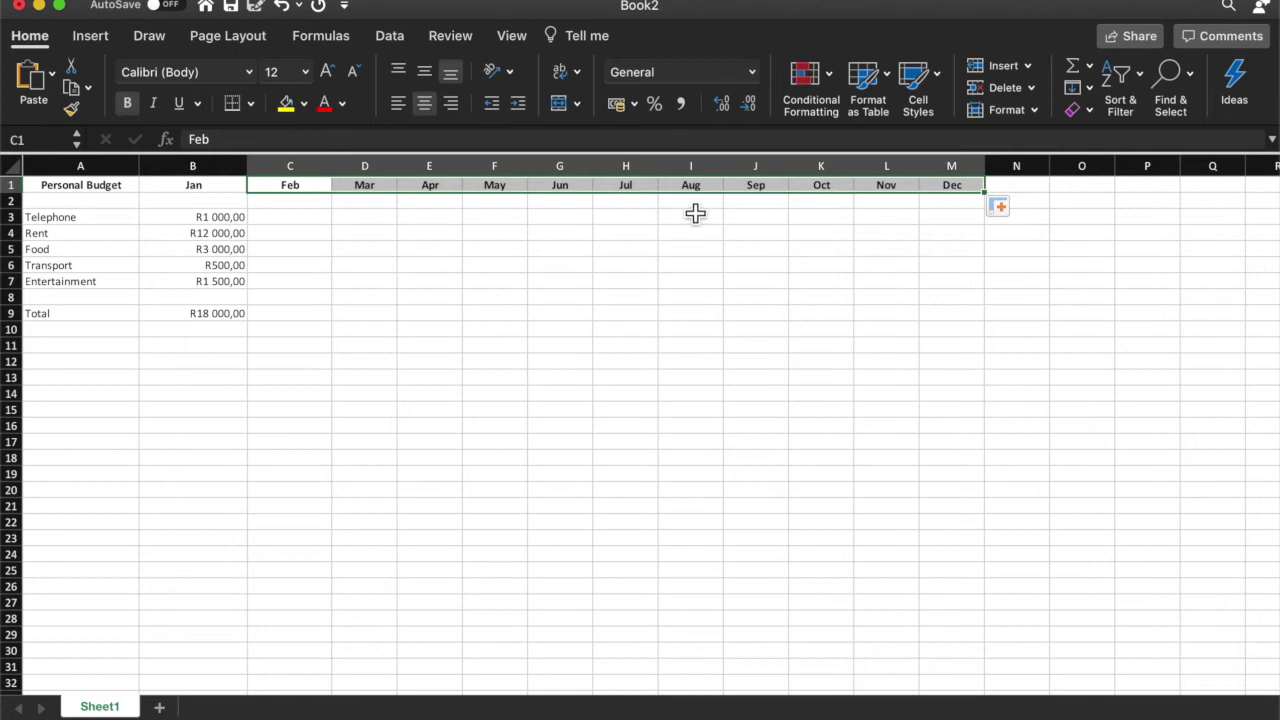
Step: Fill the Jan amounts for all five categories and the Total formula across to the Dec column M
click(216, 216)
drag(252, 229, 977, 237)
key(Down)
drag(252, 244, 980, 257)
drag(240, 250, 971, 318)
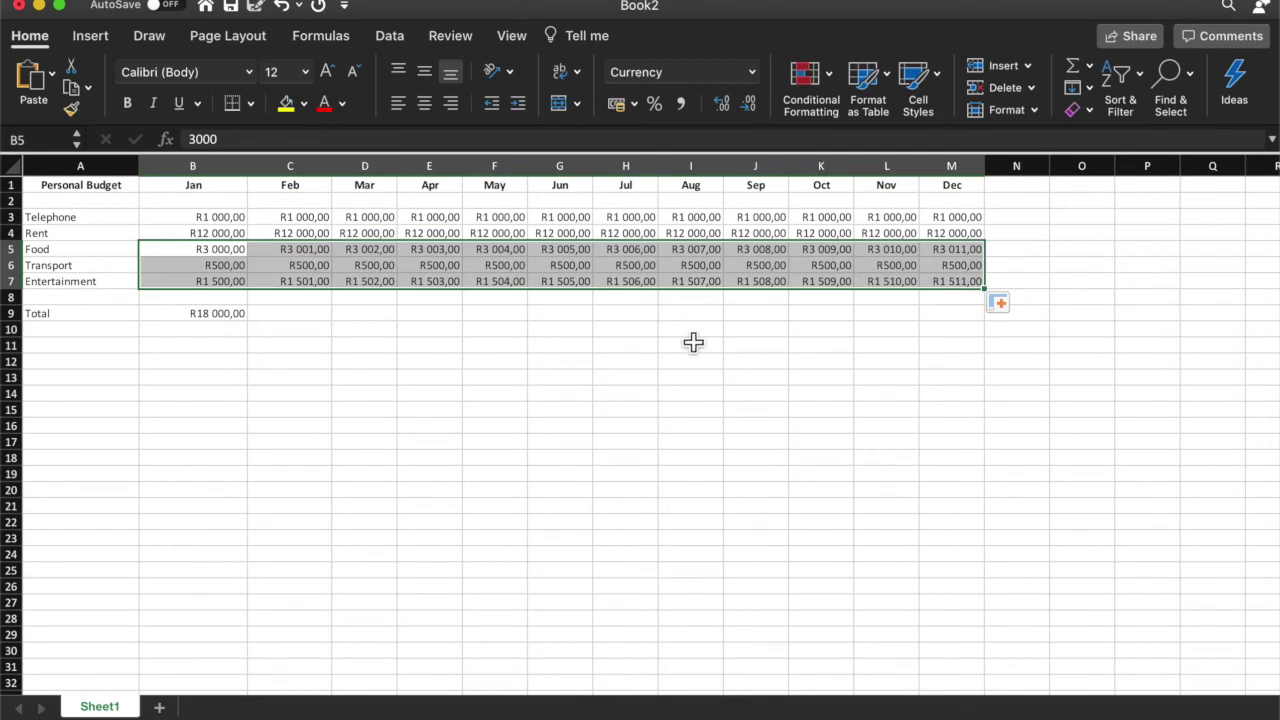
click(207, 317)
drag(256, 326, 988, 330)
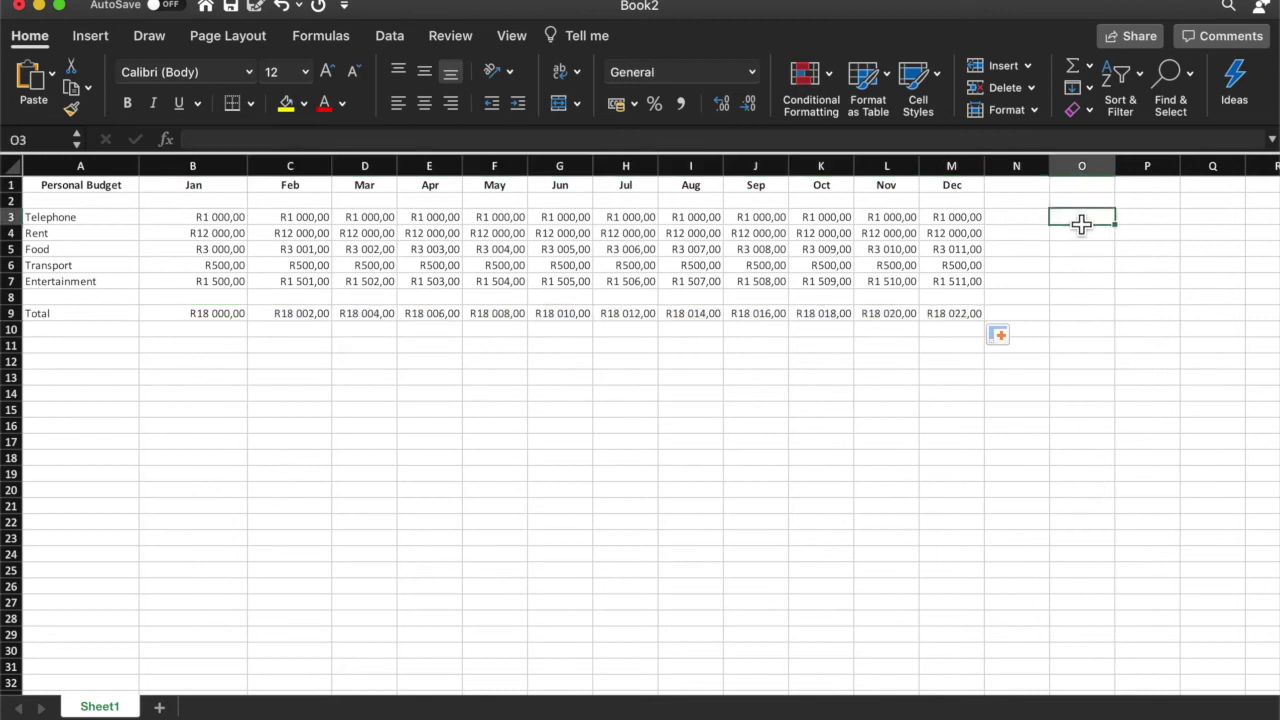
Step: Enter the formula =SUM(M3:B3) in O3 to total the Telephone amounts for Jan through Dec
text(=sum()
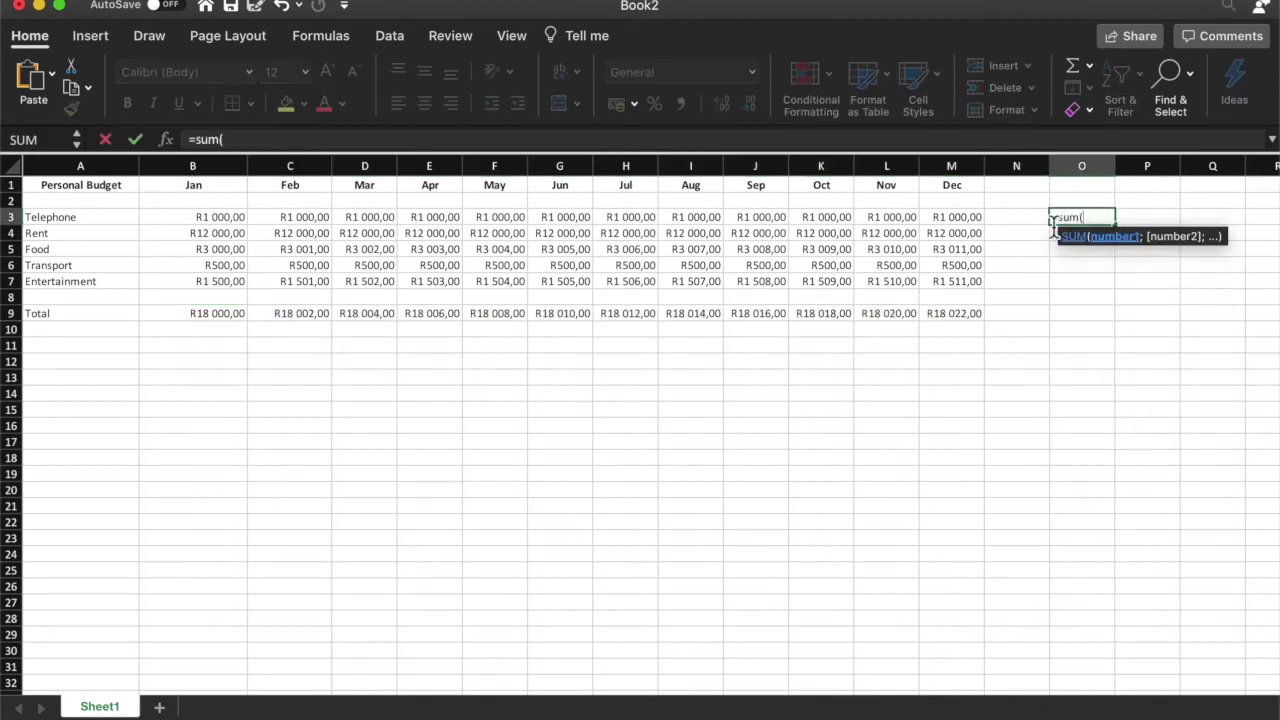
click(951, 222)
text(:)
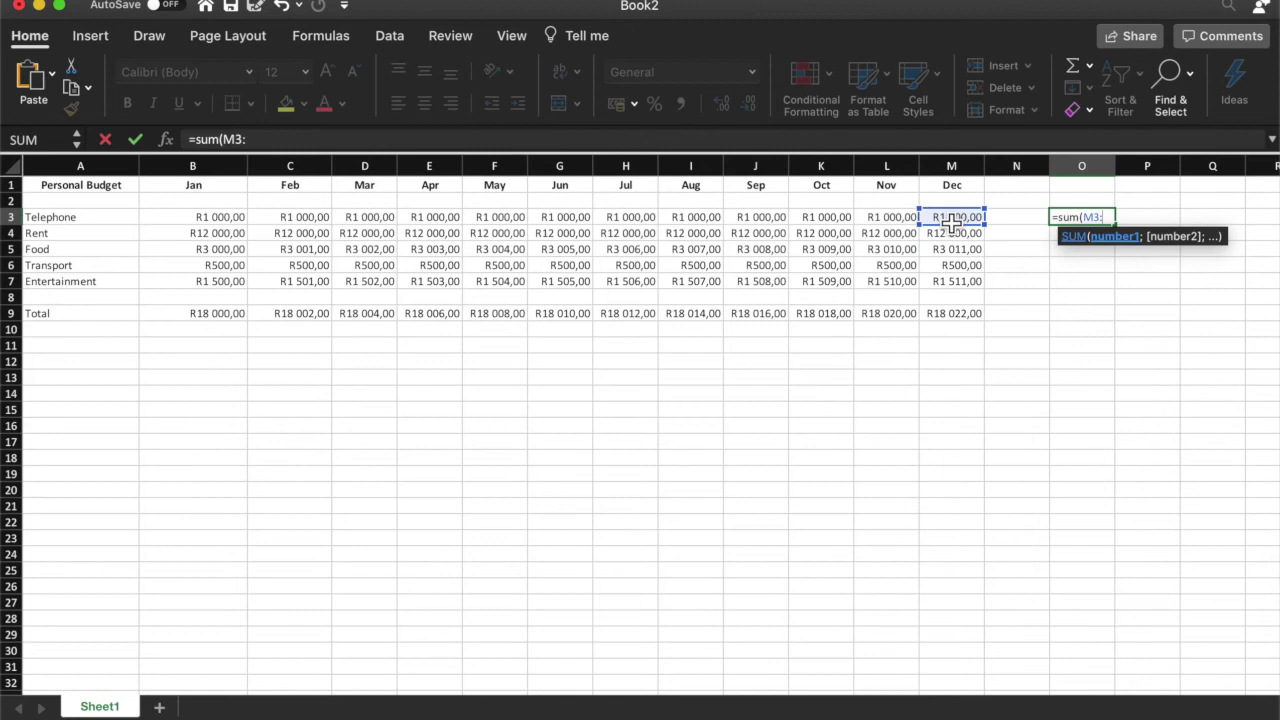
click(222, 221)
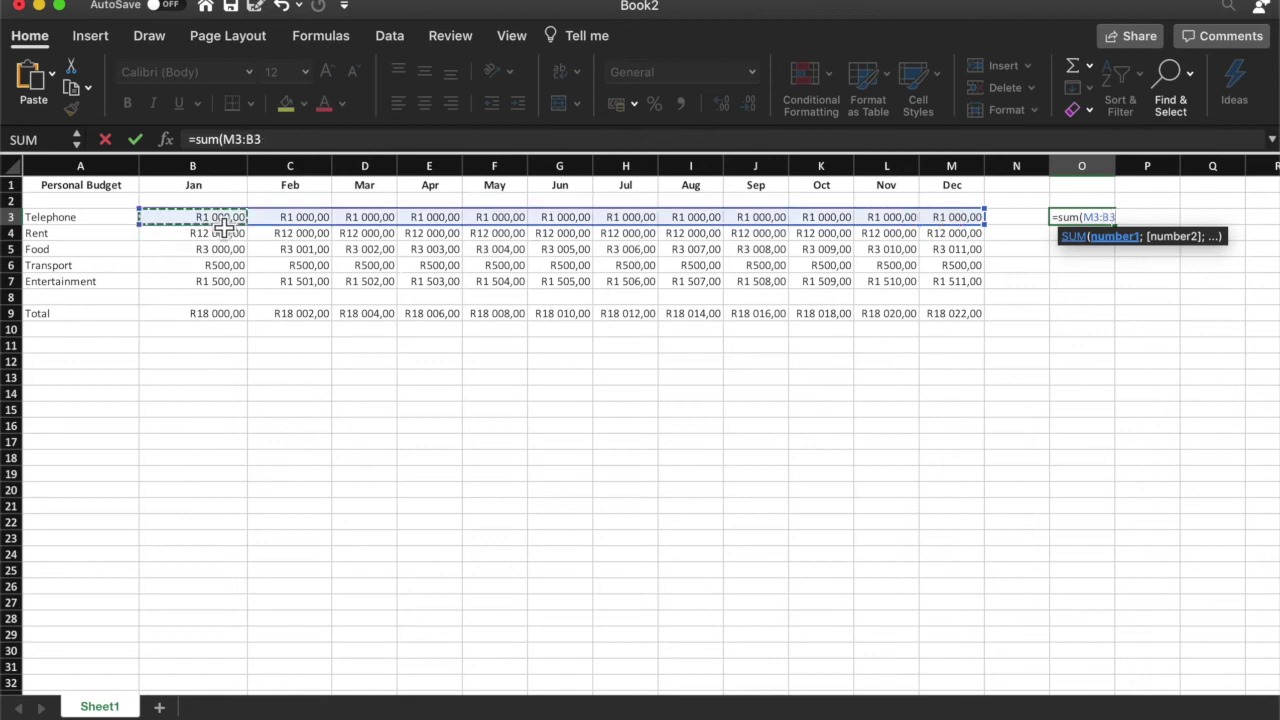
key(Return)
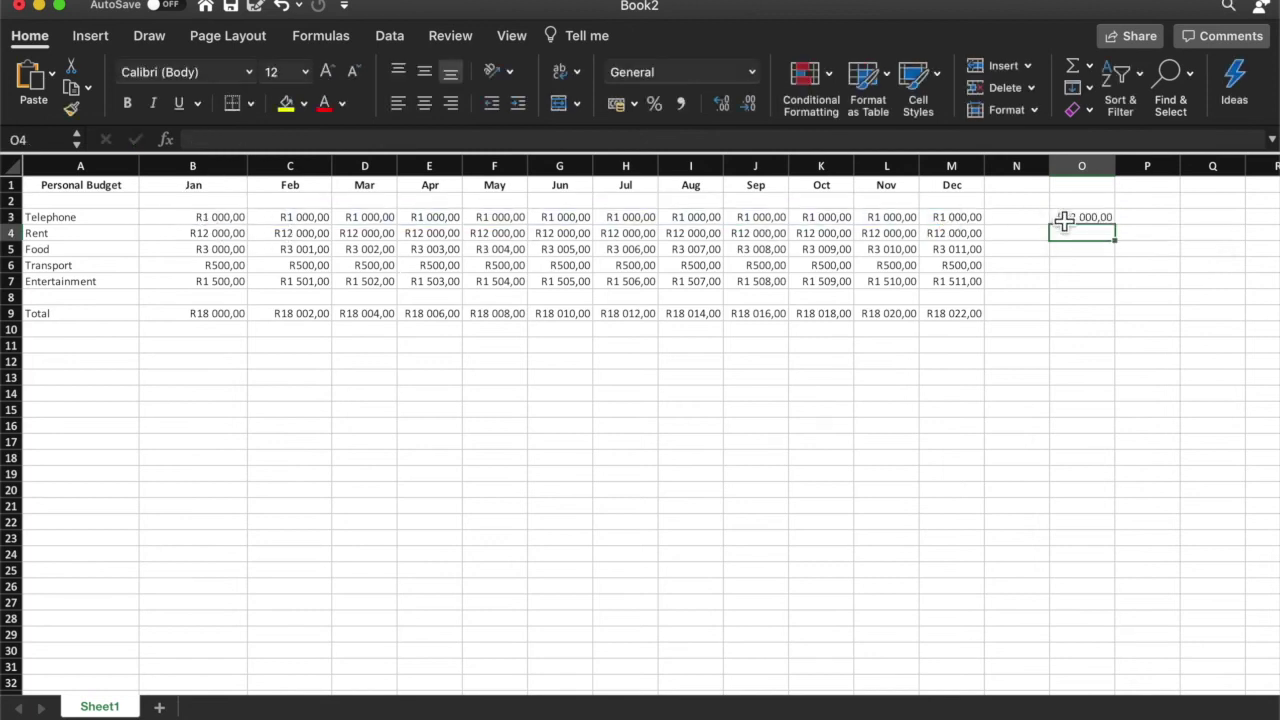
Step: Fill the row total formula from O3 down to O7 for the remaining categories and widen column O
click(1106, 222)
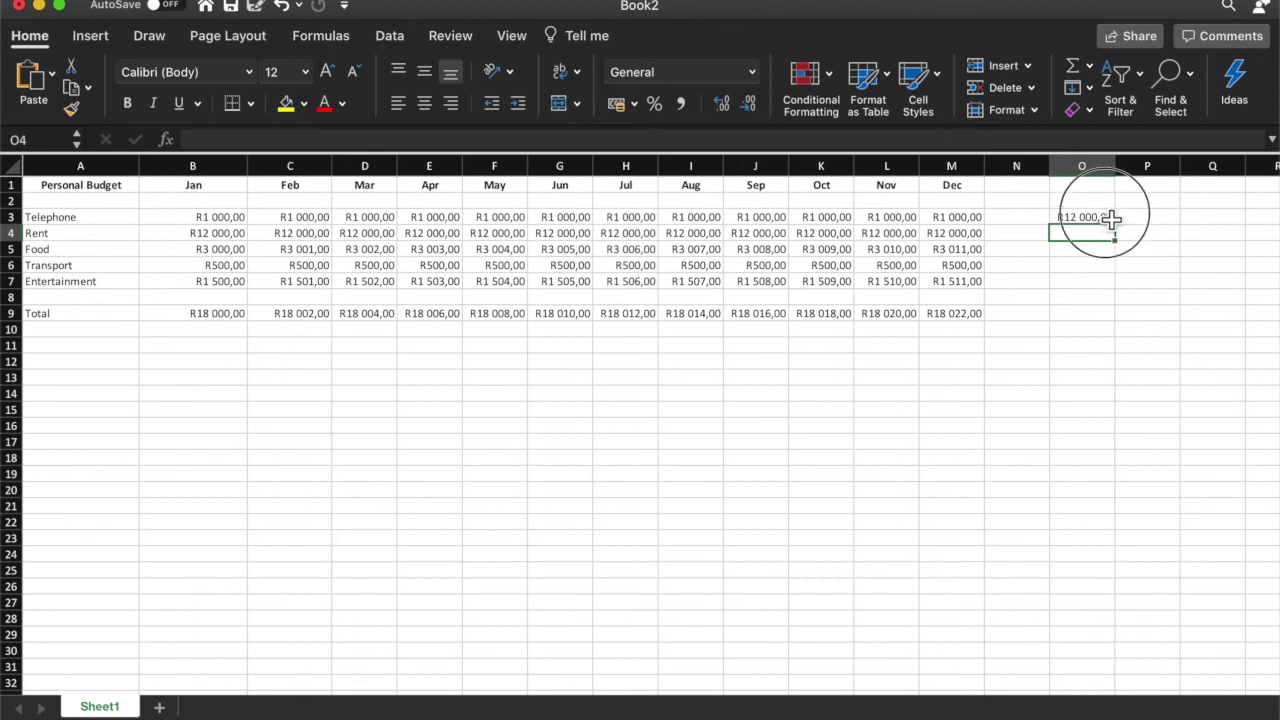
drag(1124, 229, 1115, 300)
drag(1115, 168, 1145, 180)
Step: Enter the formula =SUM(O3:O7) in O9 for the yearly grand total, and select the monthly totals B9:M9
click(1104, 316)
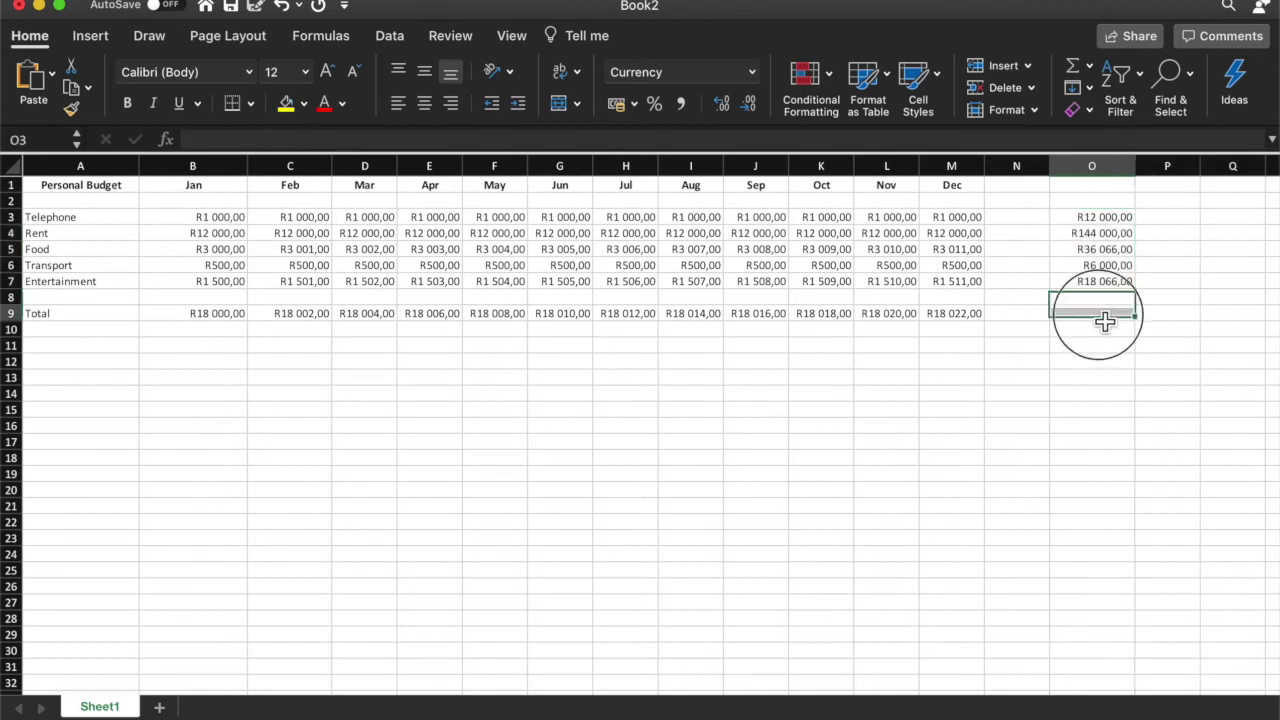
text(=sum()
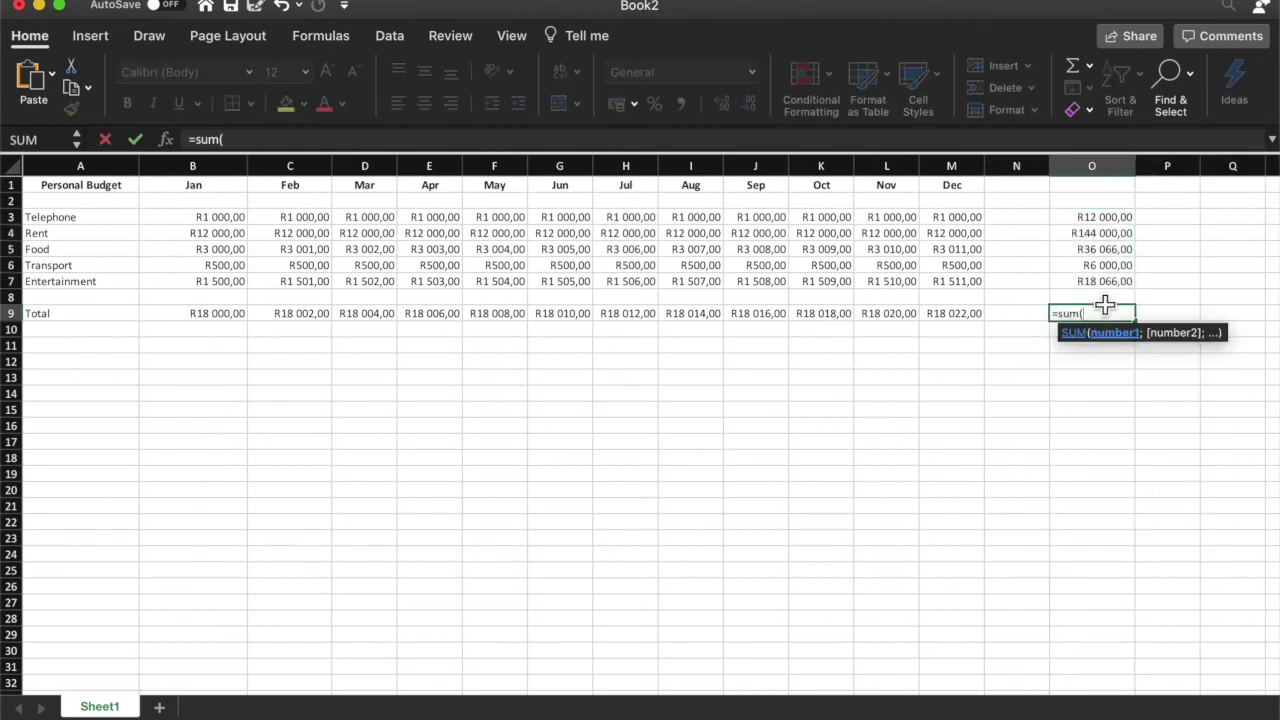
click(1097, 228)
drag(1097, 228, 1086, 285)
click(1086, 285)
text())
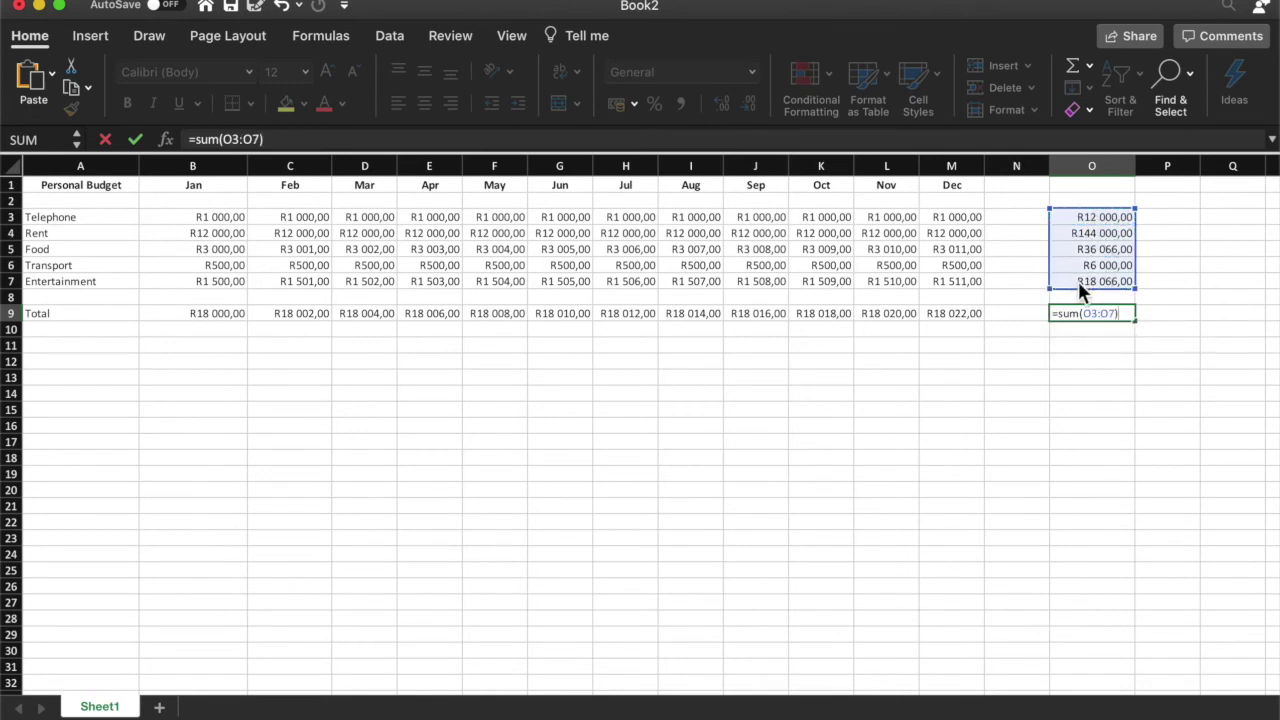
key(Return)
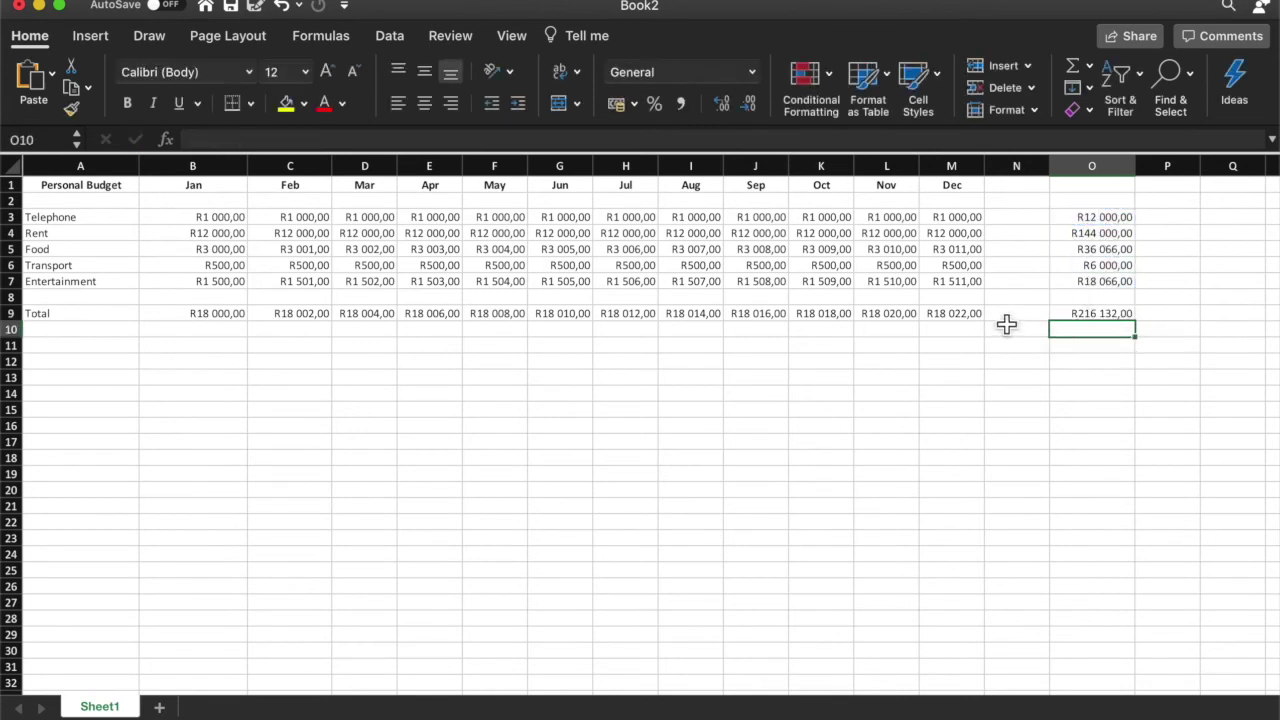
drag(964, 321, 207, 316)
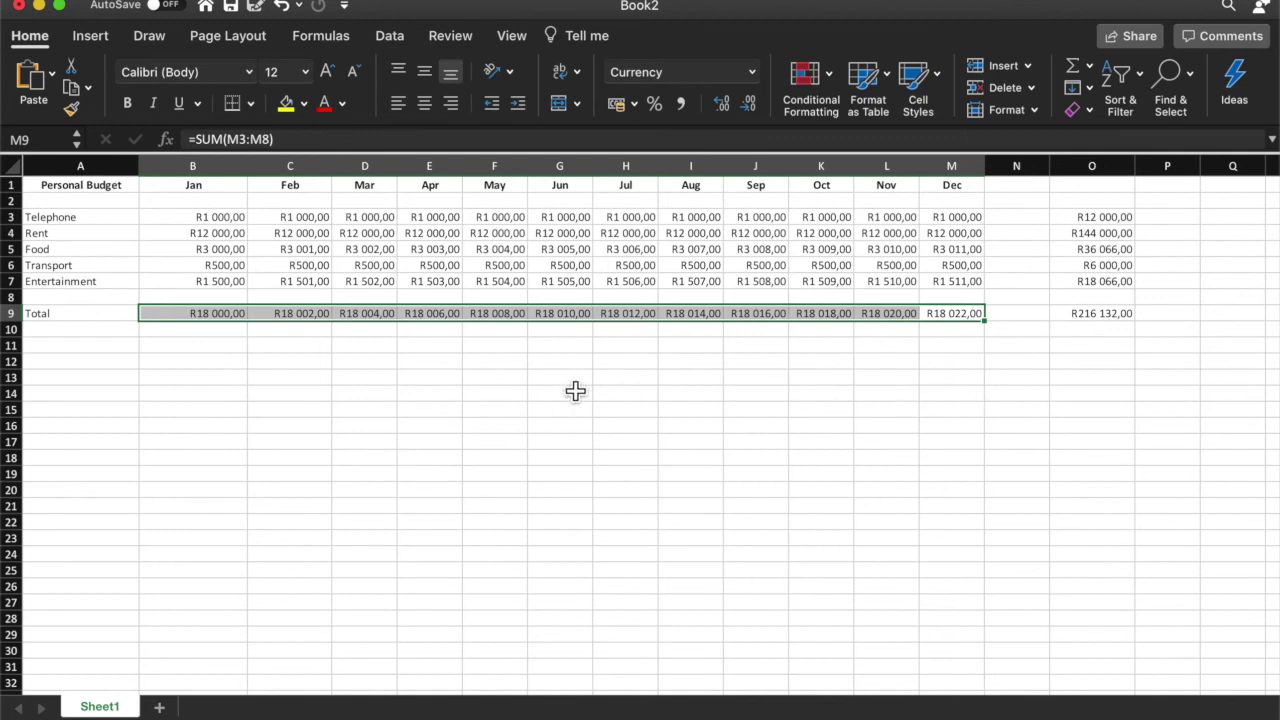
Step: Fill the entire Jan column B with yellow and set the font colour of the Feb Telephone amount in C3 to red
click(193, 166)
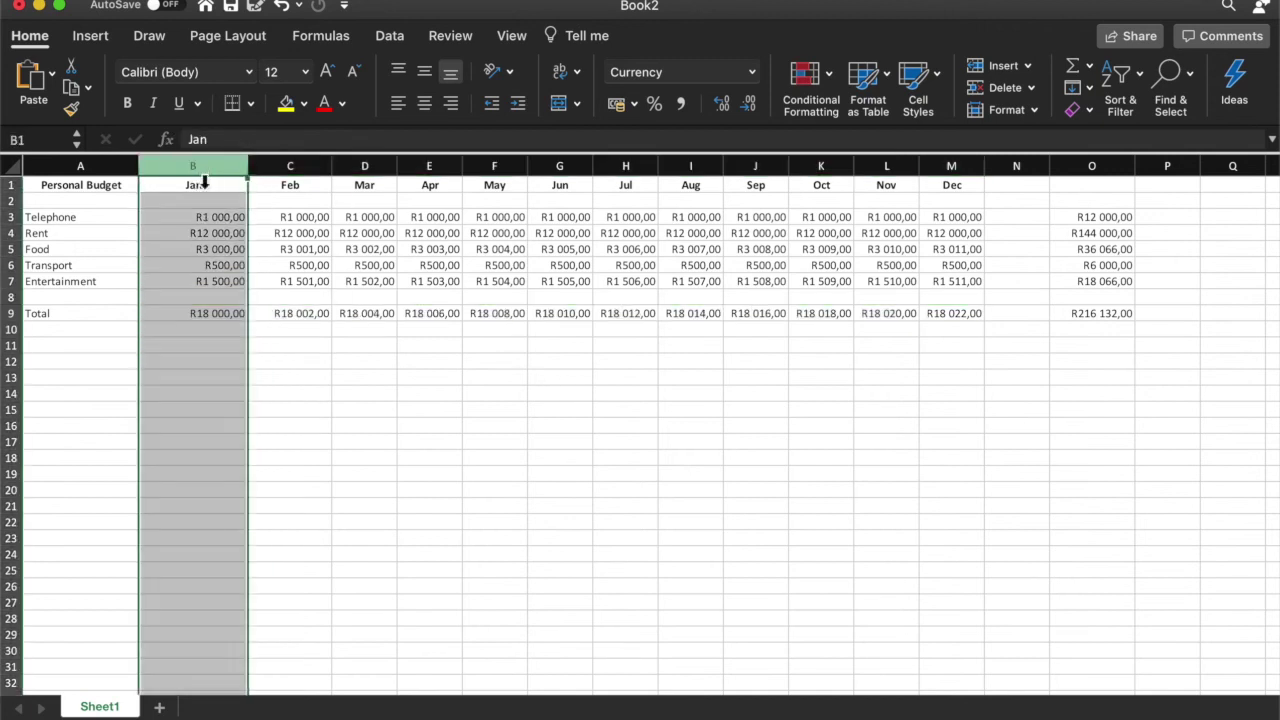
click(286, 103)
click(290, 166)
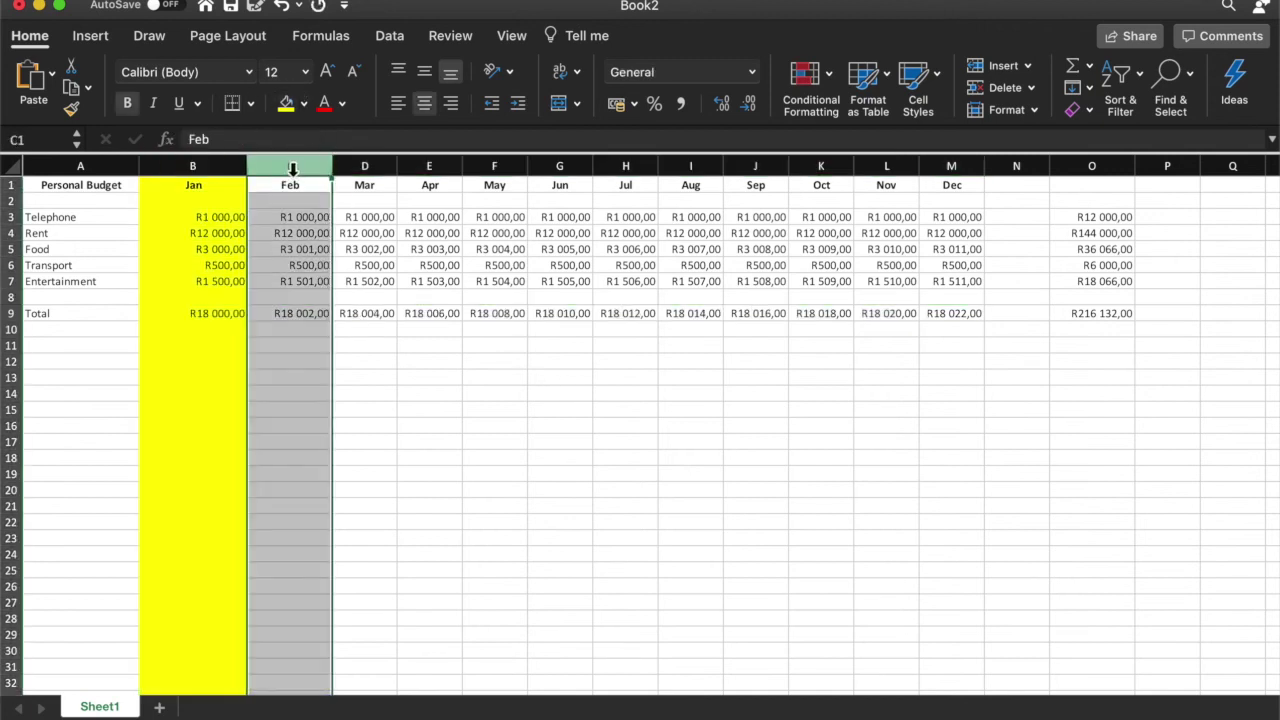
click(290, 203)
click(288, 215)
click(324, 103)
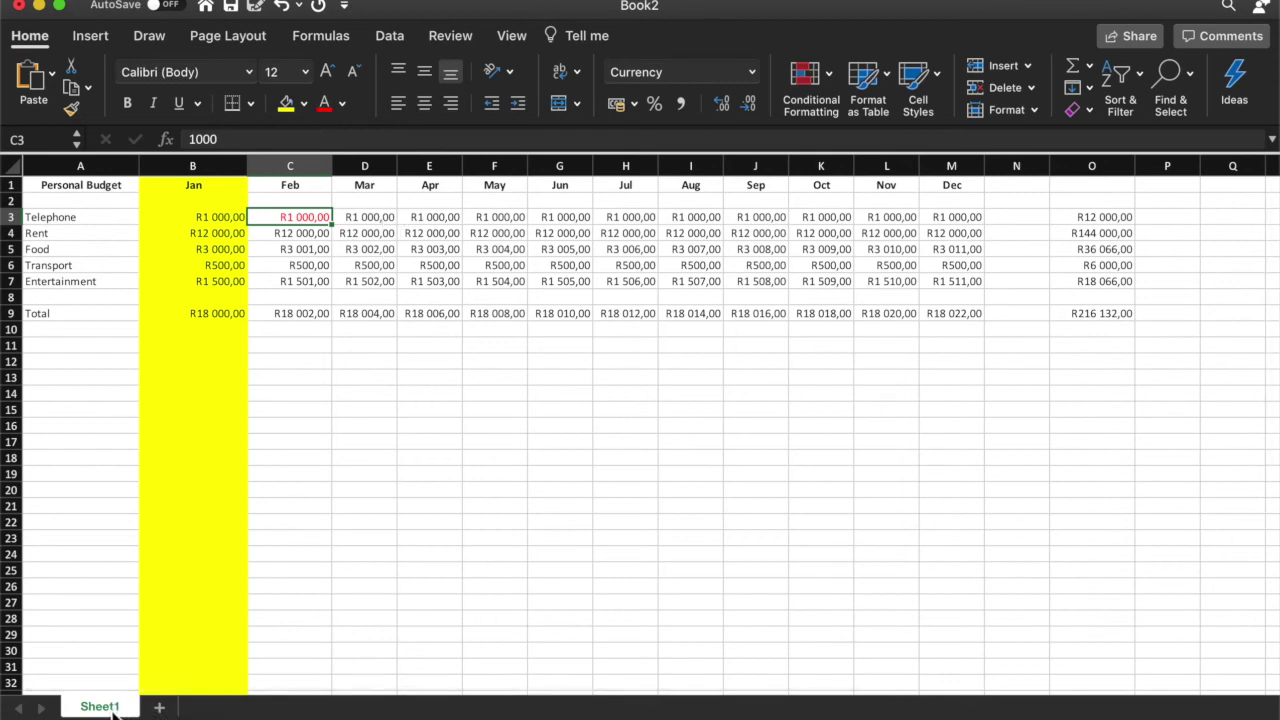
Step: Add a new worksheet and enter Second Budget in A1 and unexpected expenses in B3
click(159, 707)
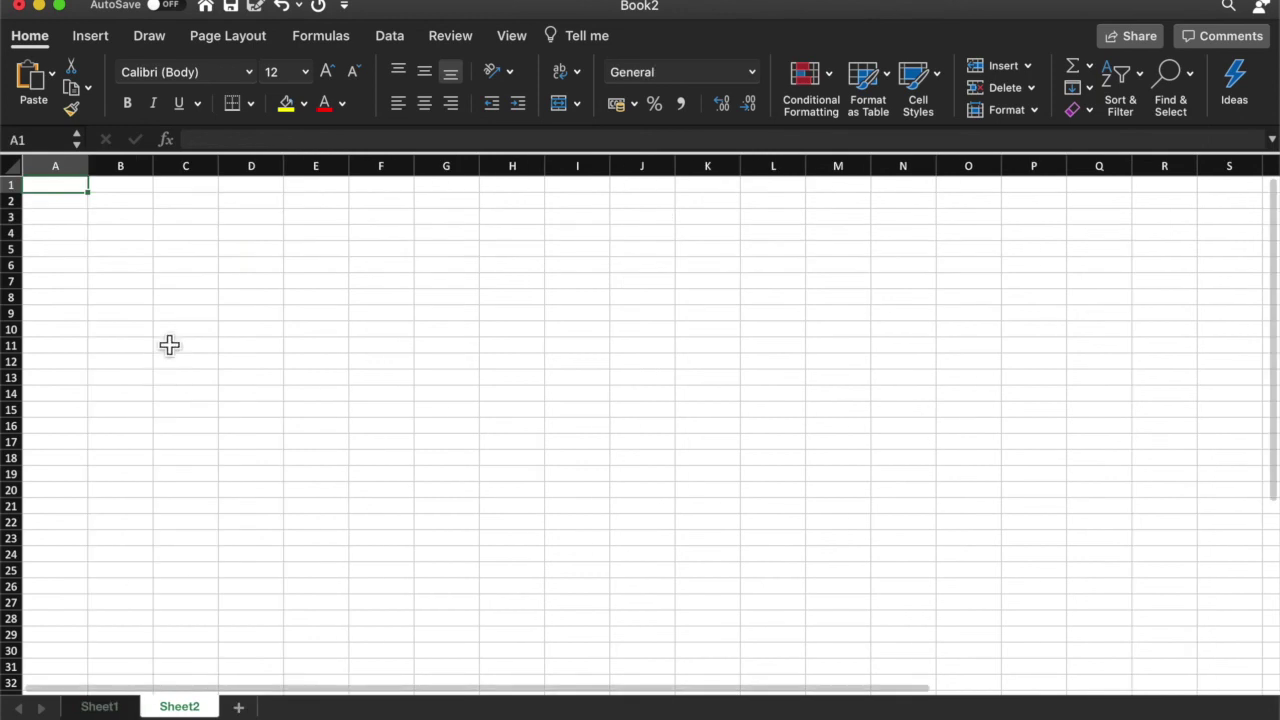
text(Second )
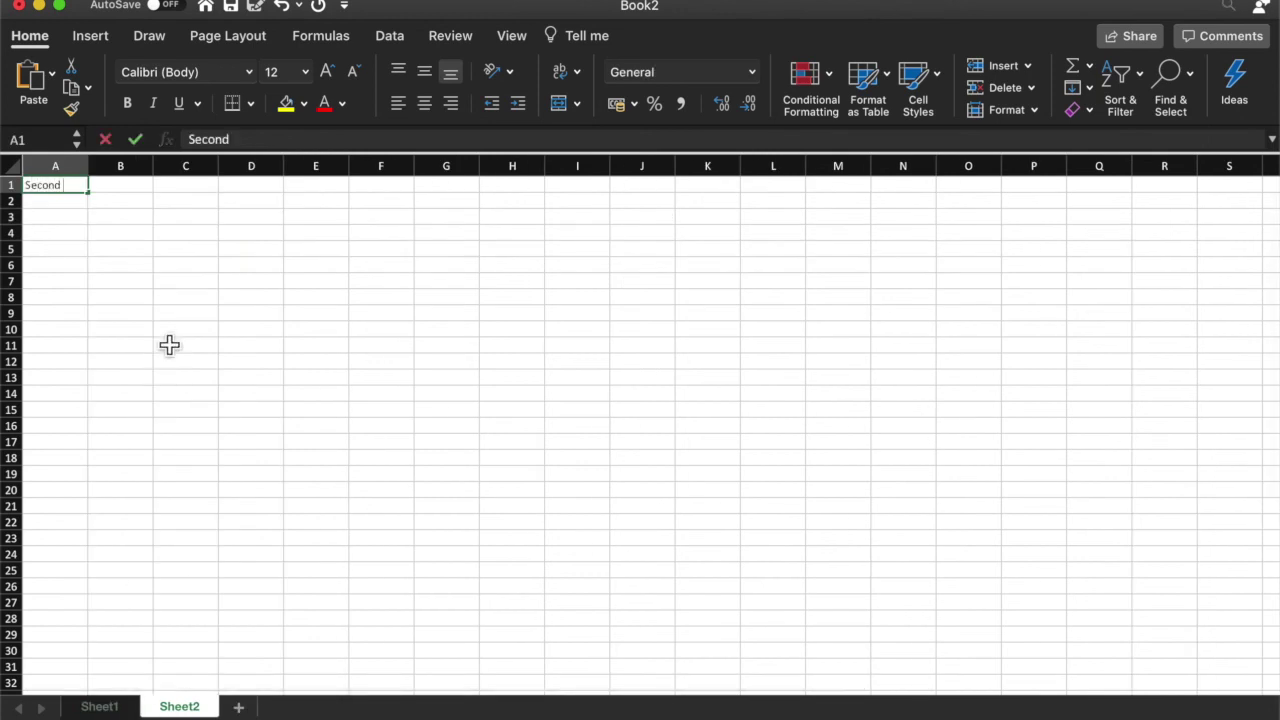
text(Budget)
key(Return)
key(Return)
key(Tab)
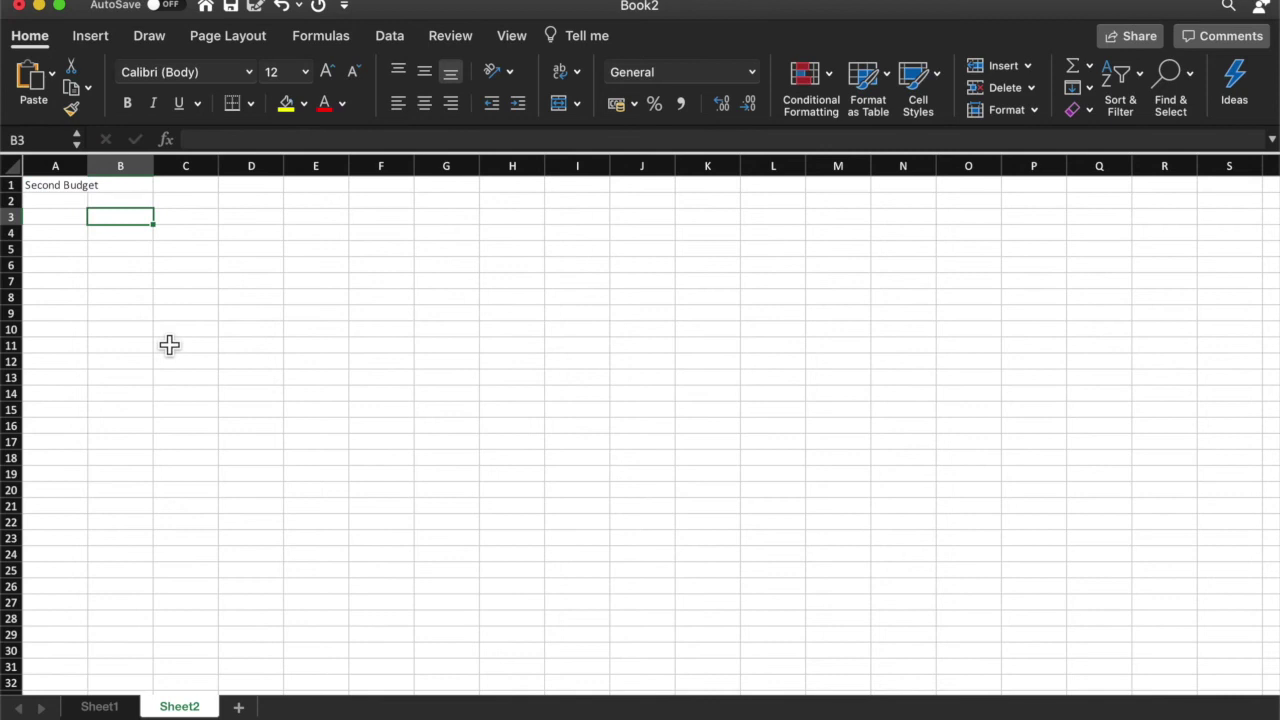
text(unexpected)
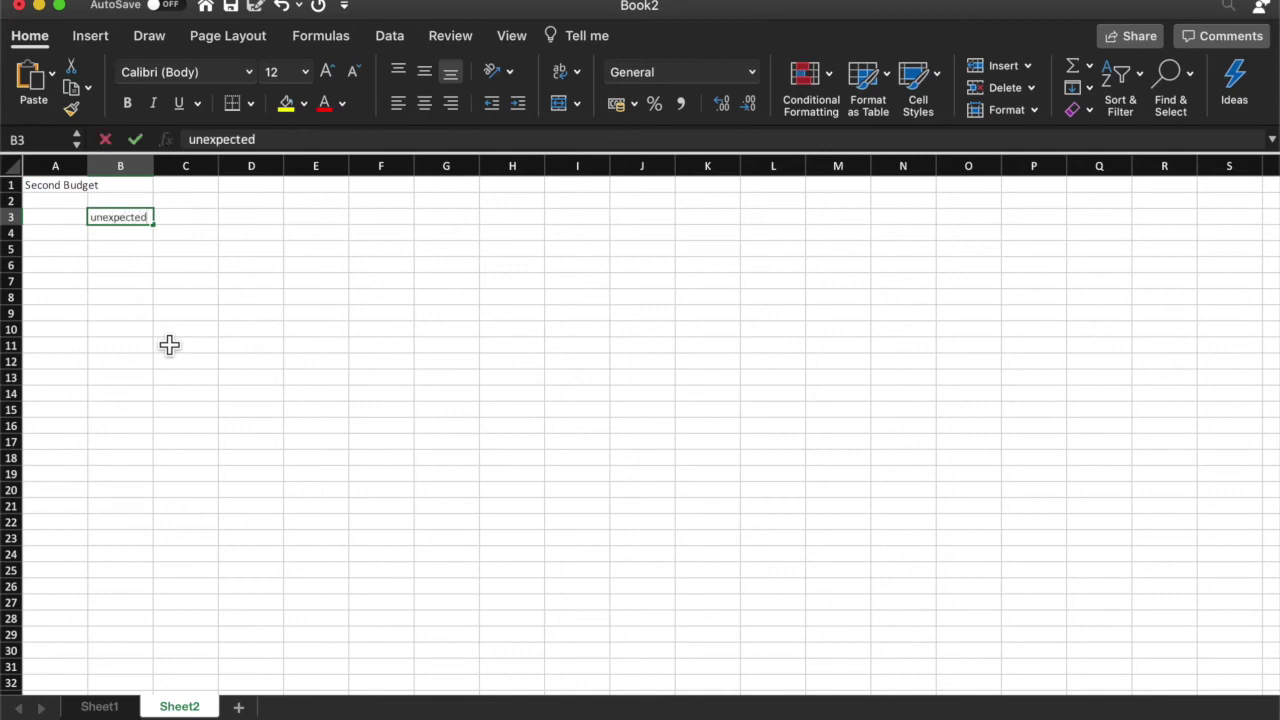
text( expenses)
key(Return)
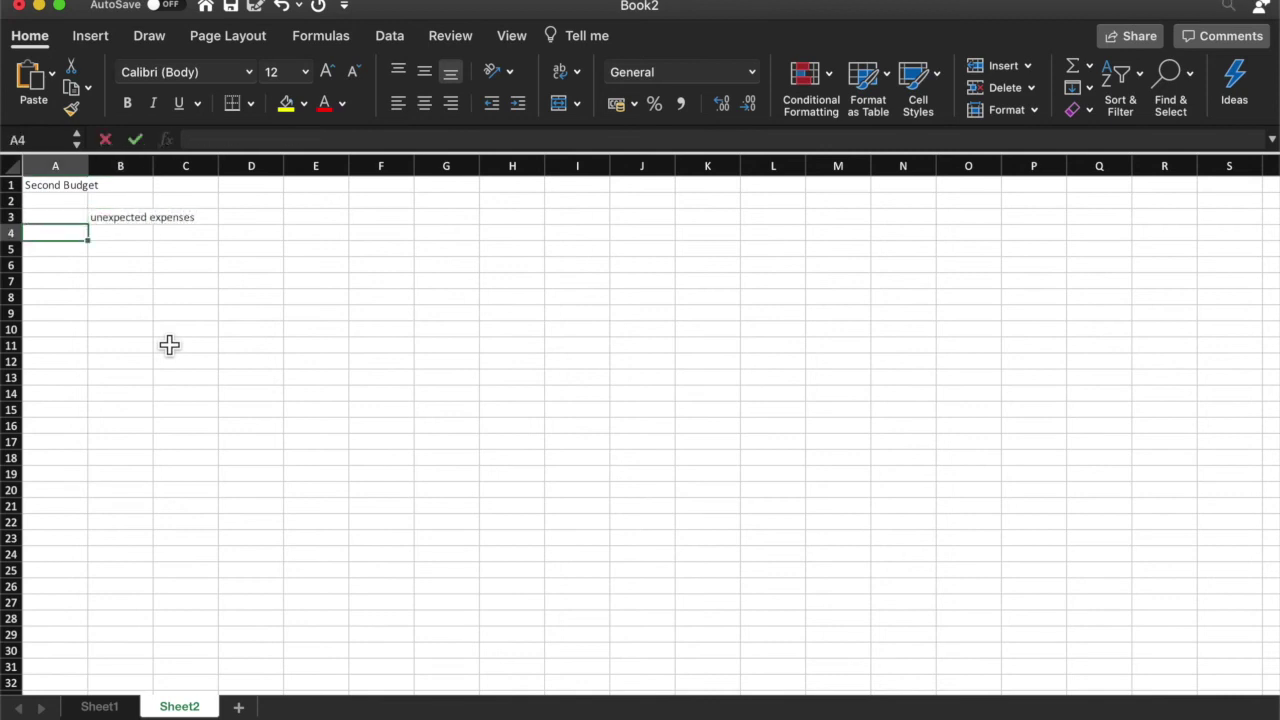
Step: Widen columns A and B on the new sheet, and enter Medical in A4 with the amount 4500 in B4
drag(153, 165, 277, 168)
drag(88, 165, 223, 165)
text(Md)
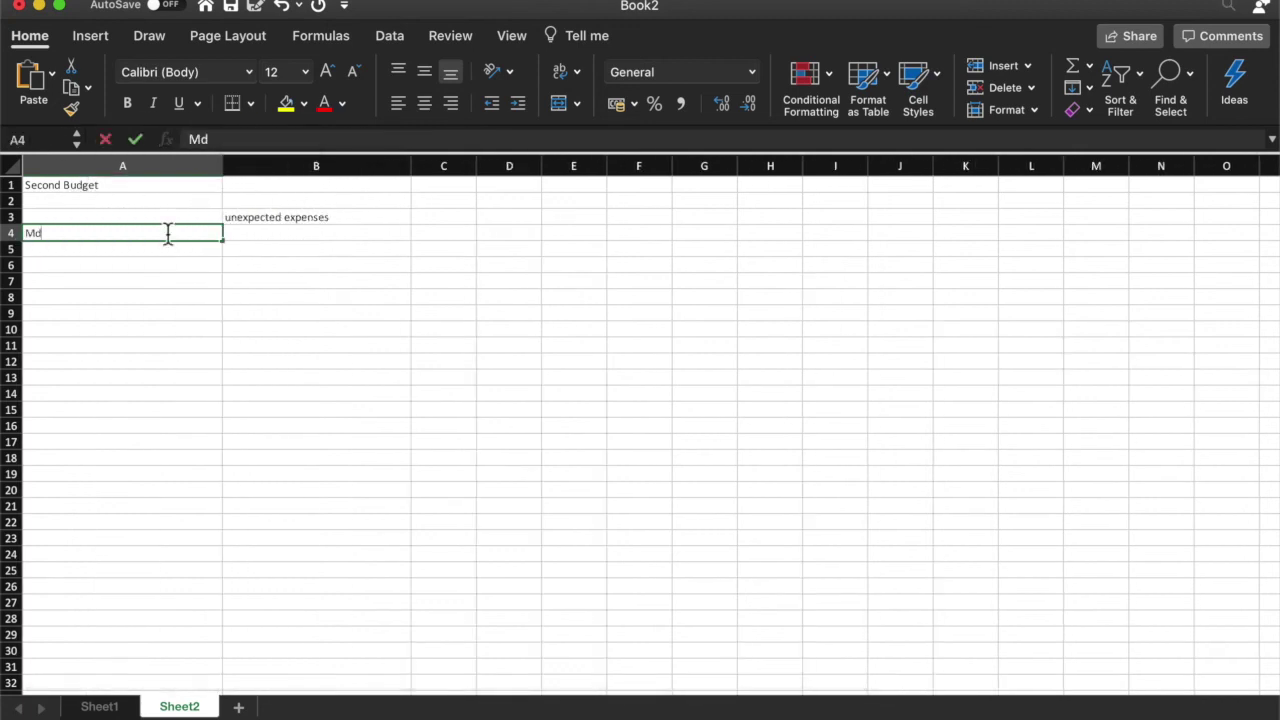
text(e)
key(BackSpace)
key(BackSpace)
text(edical)
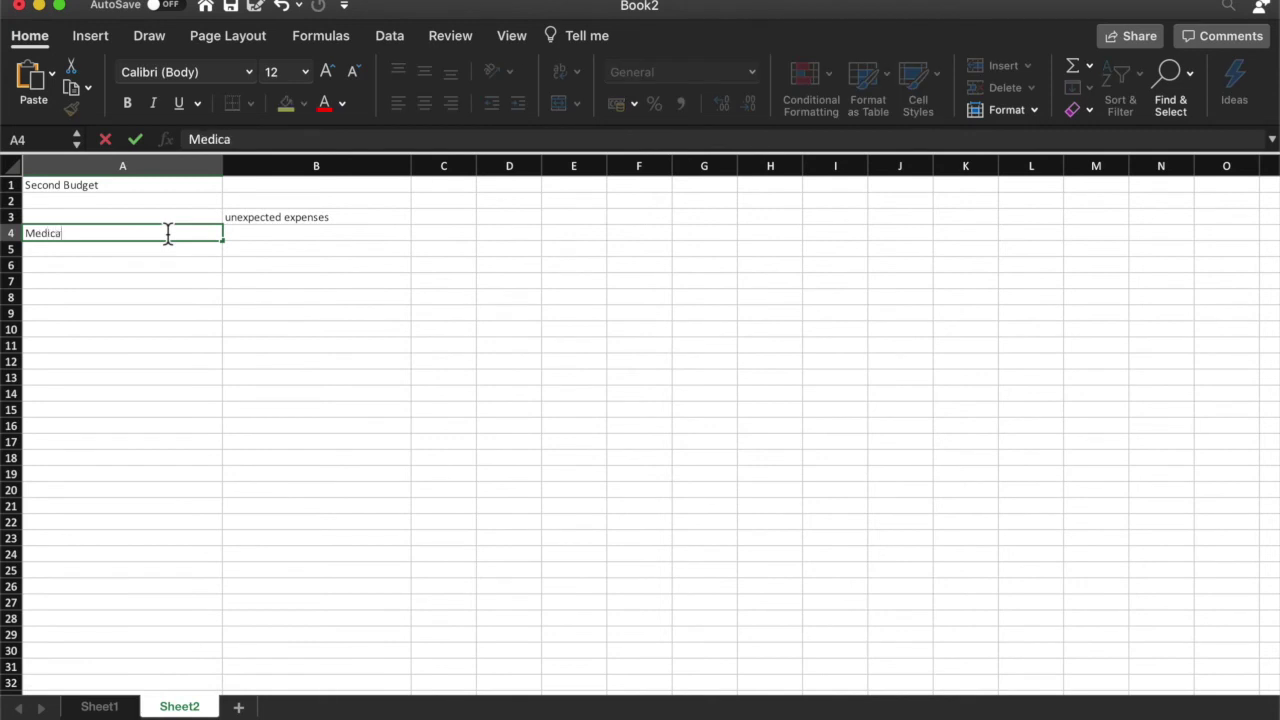
key(Tab)
text(4500)
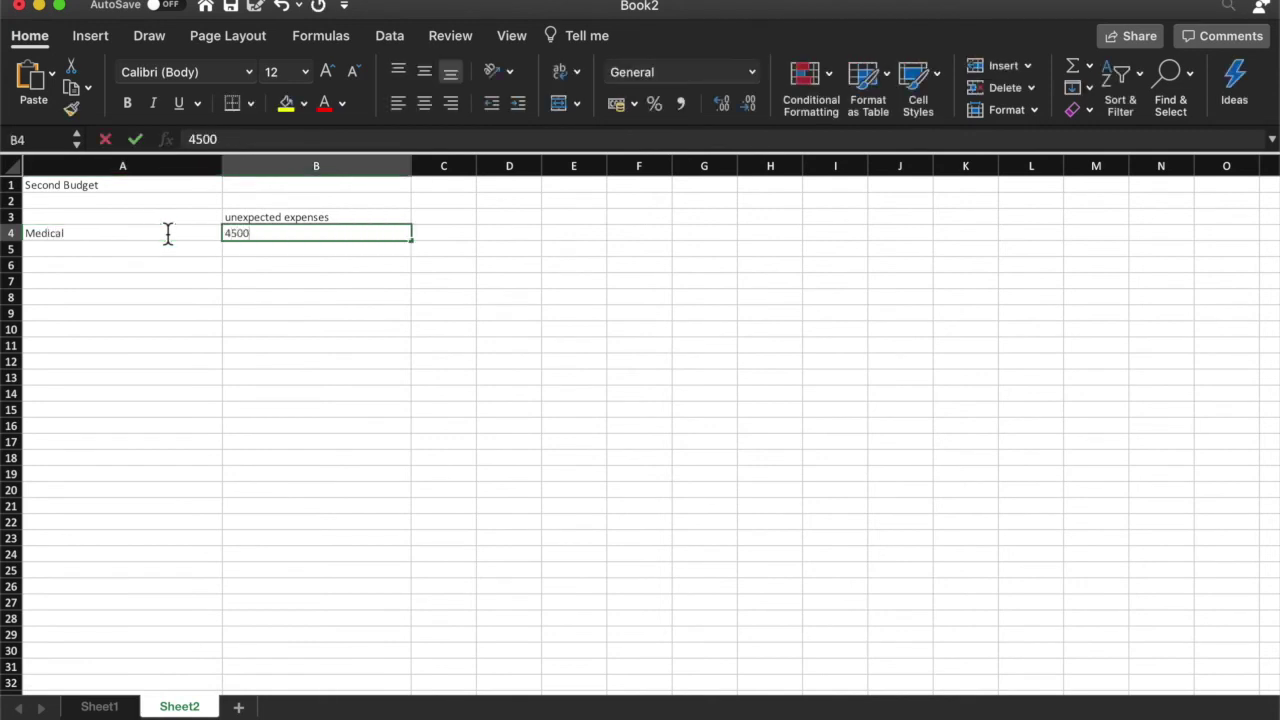
key(Return)
Step: Enter the label Total ex for year in A6
key(Return)
text(Totral ex)
key(BackSpace)
key(BackSpace)
key(BackSpace)
key(BackSpace)
key(BackSpace)
key(BackSpace)
text(al e)
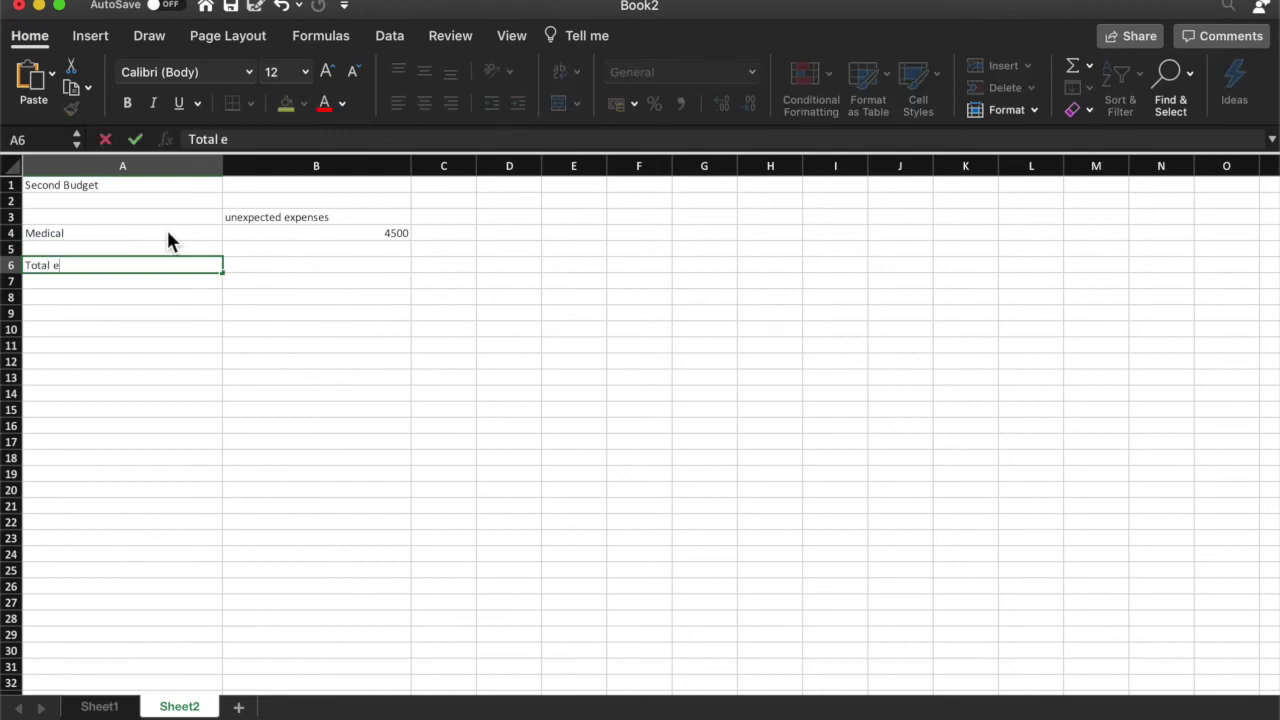
text(x for year)
key(Tab)
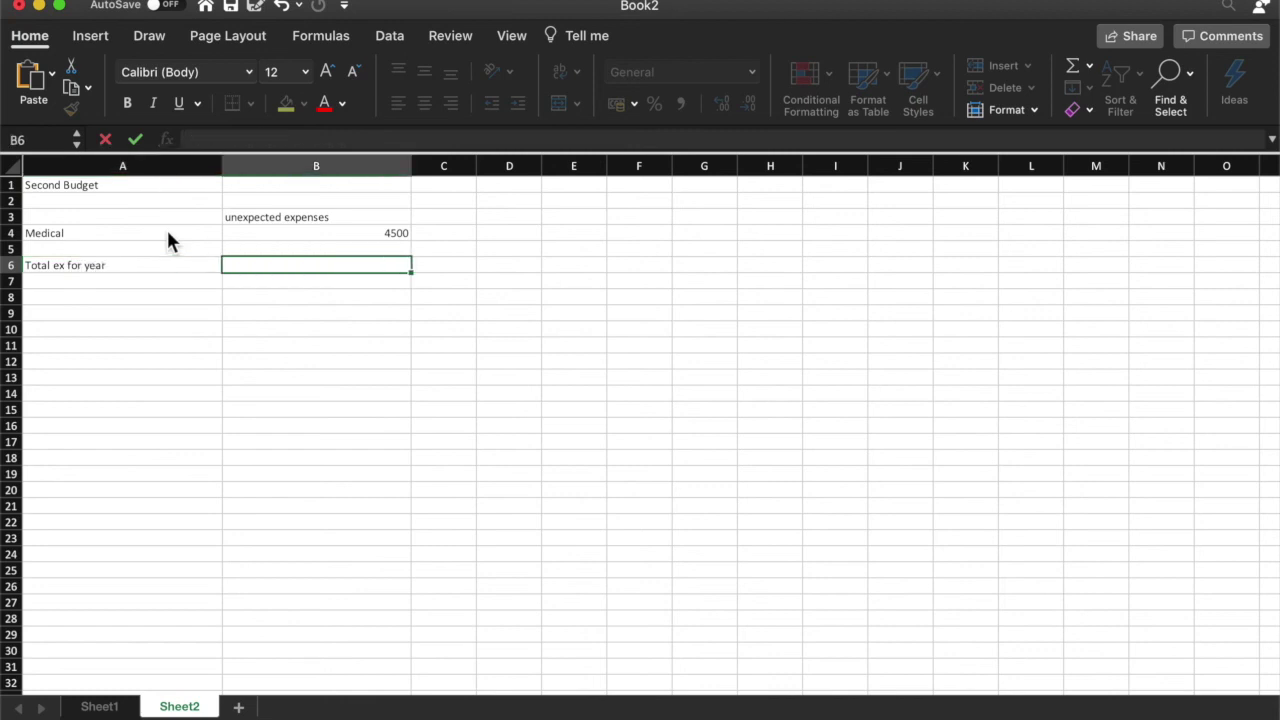
Step: Enter the formula =SUM(B4+Sheet1!O9) in B6 to add the medical expense to Sheet1's yearly total, and return to Sheet1
text(=sy)
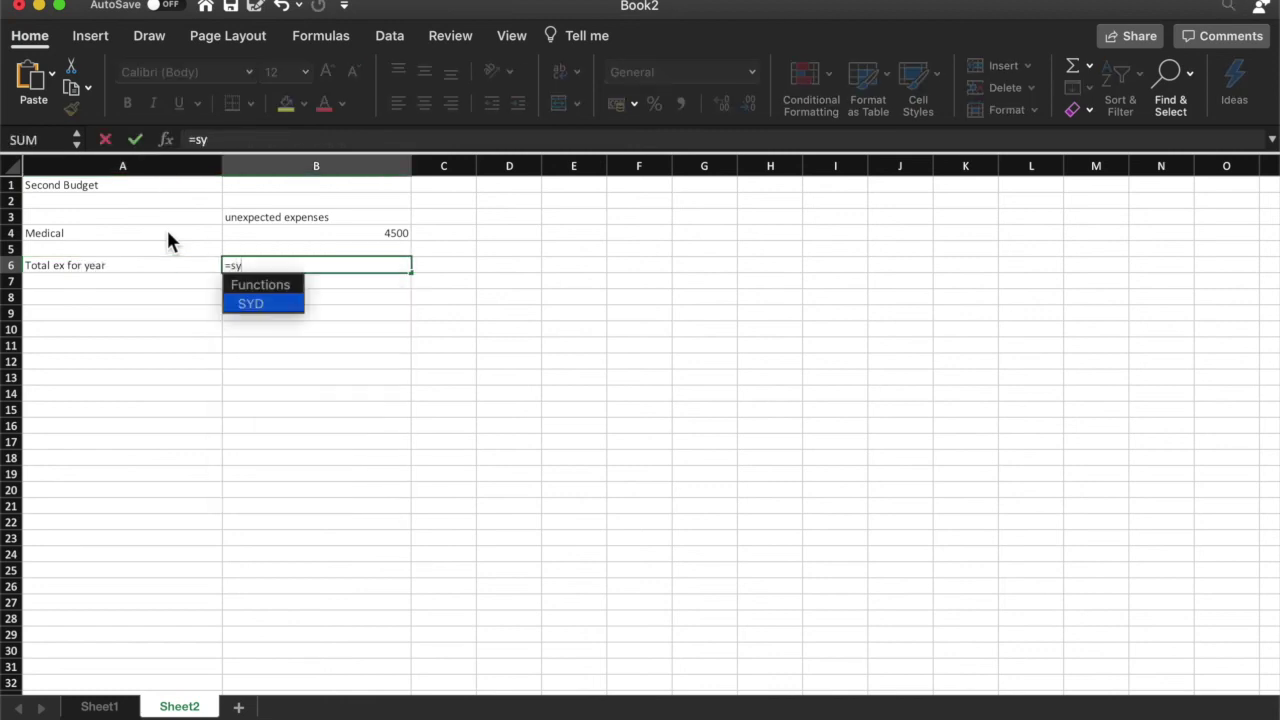
key(BackSpace)
text(um()
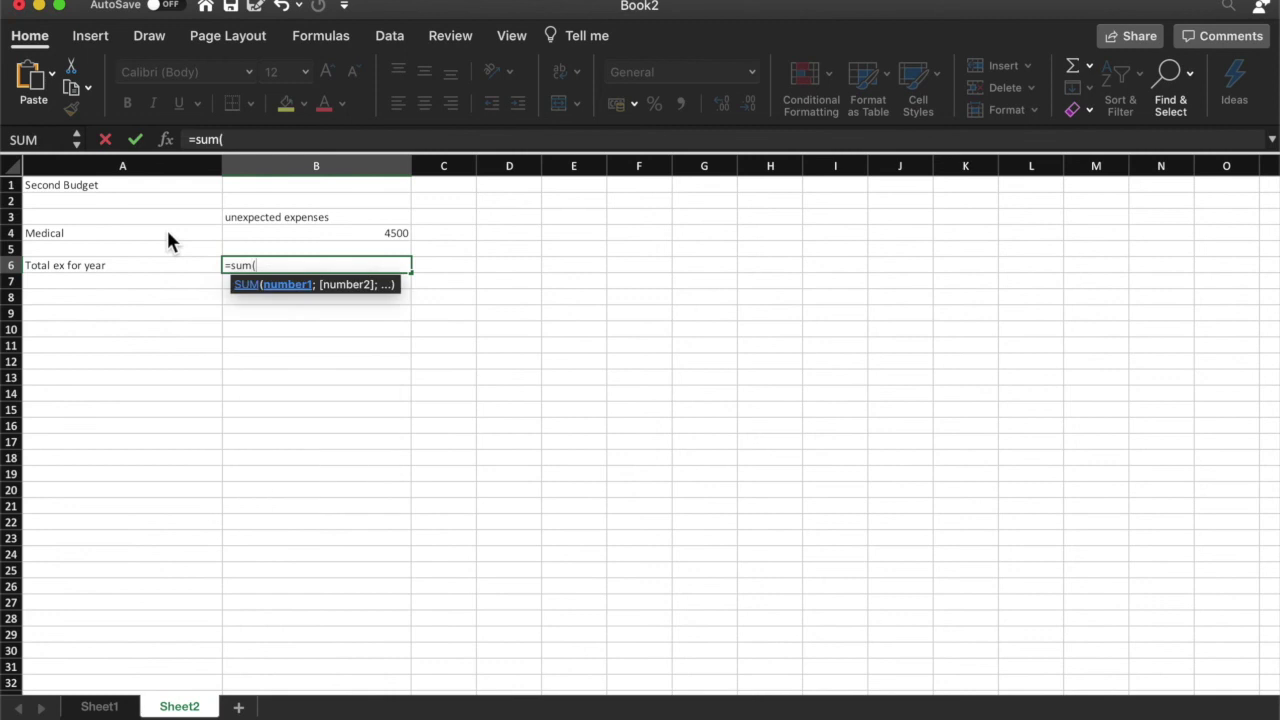
click(366, 238)
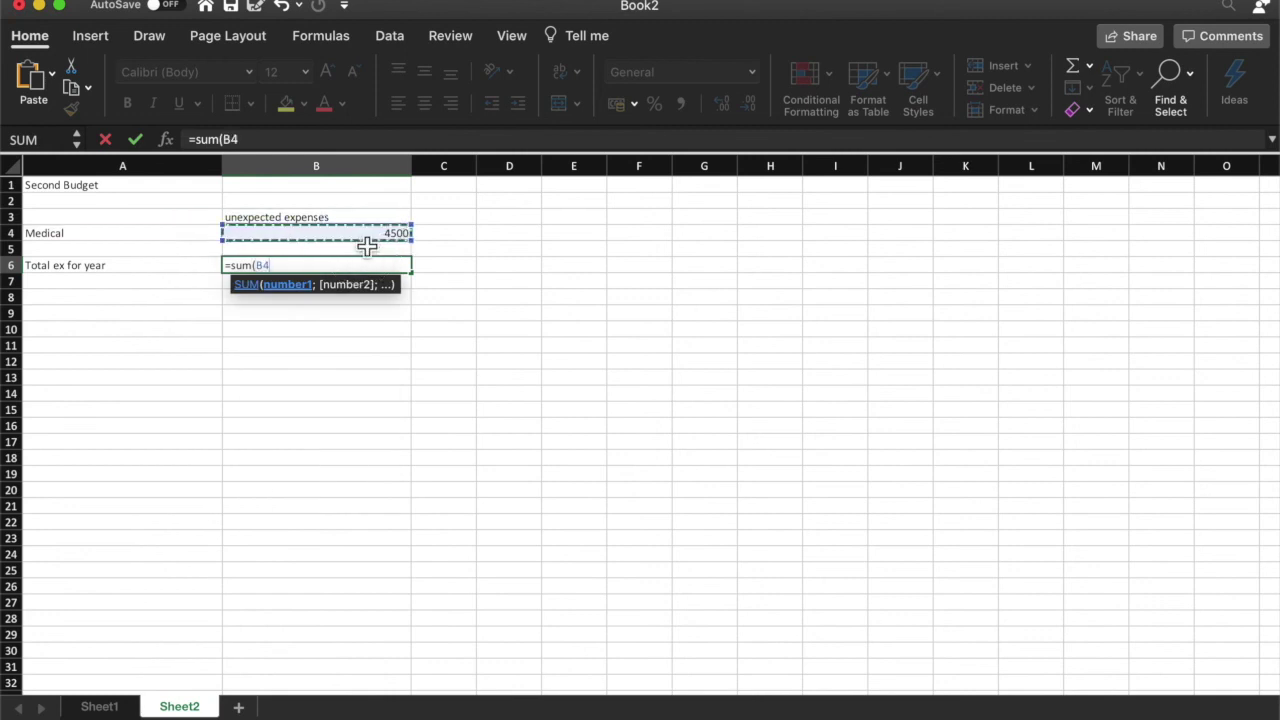
text(+)
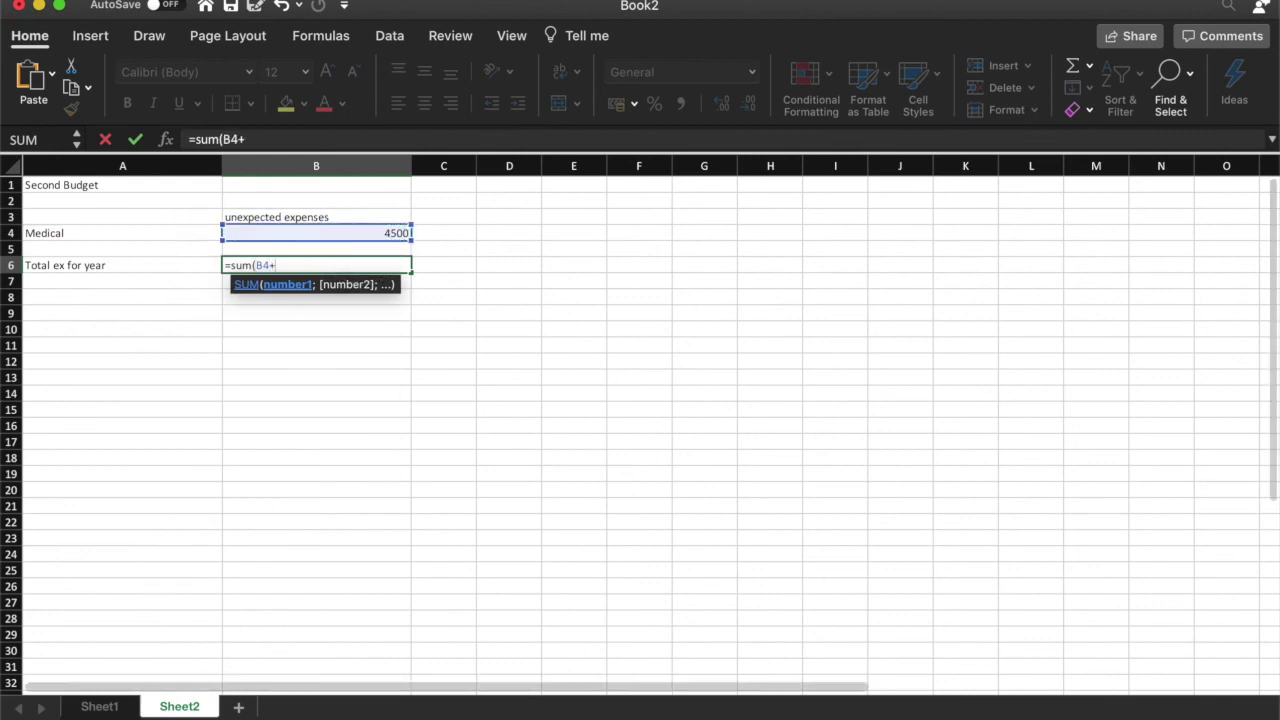
click(100, 707)
click(1095, 316)
key(Return)
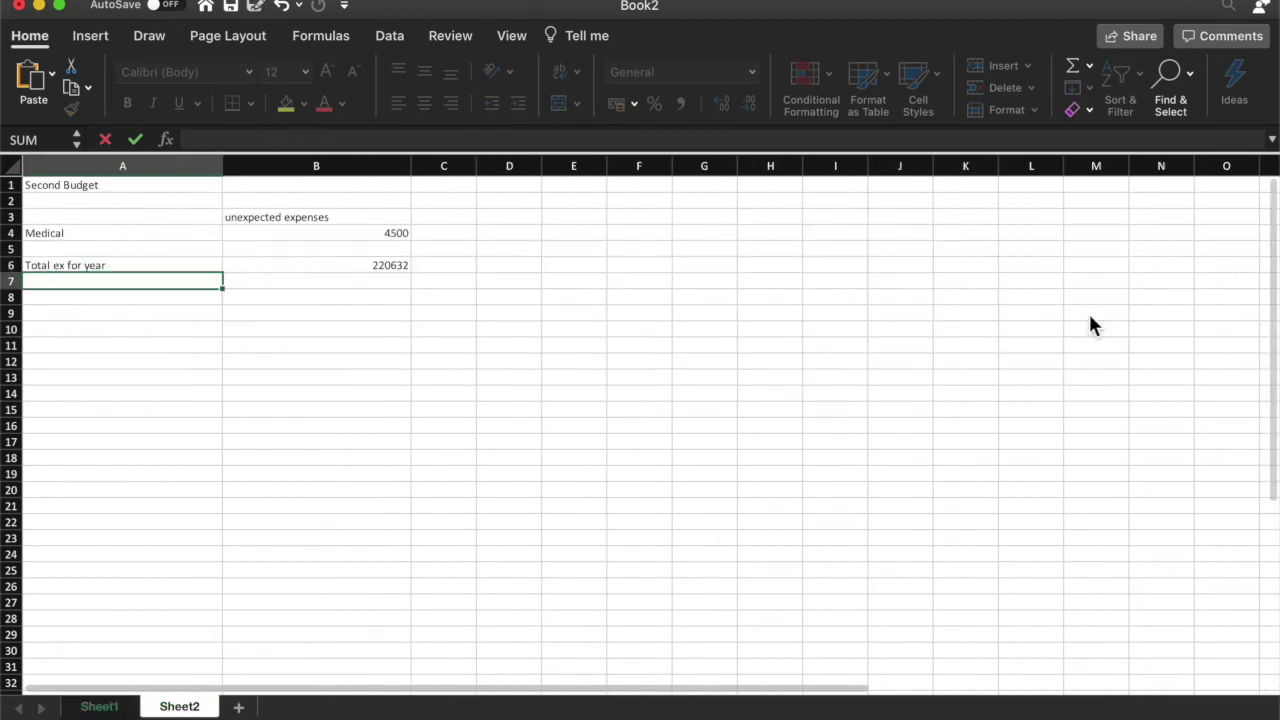
click(401, 268)
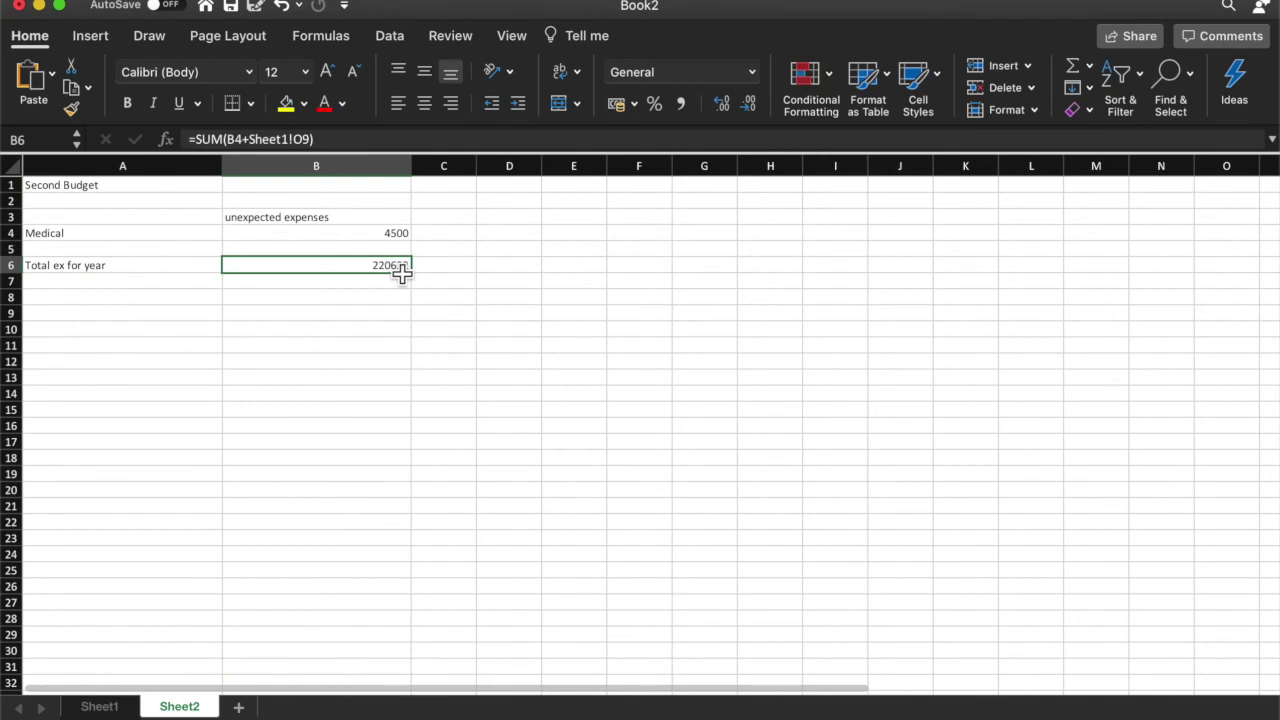
click(108, 707)
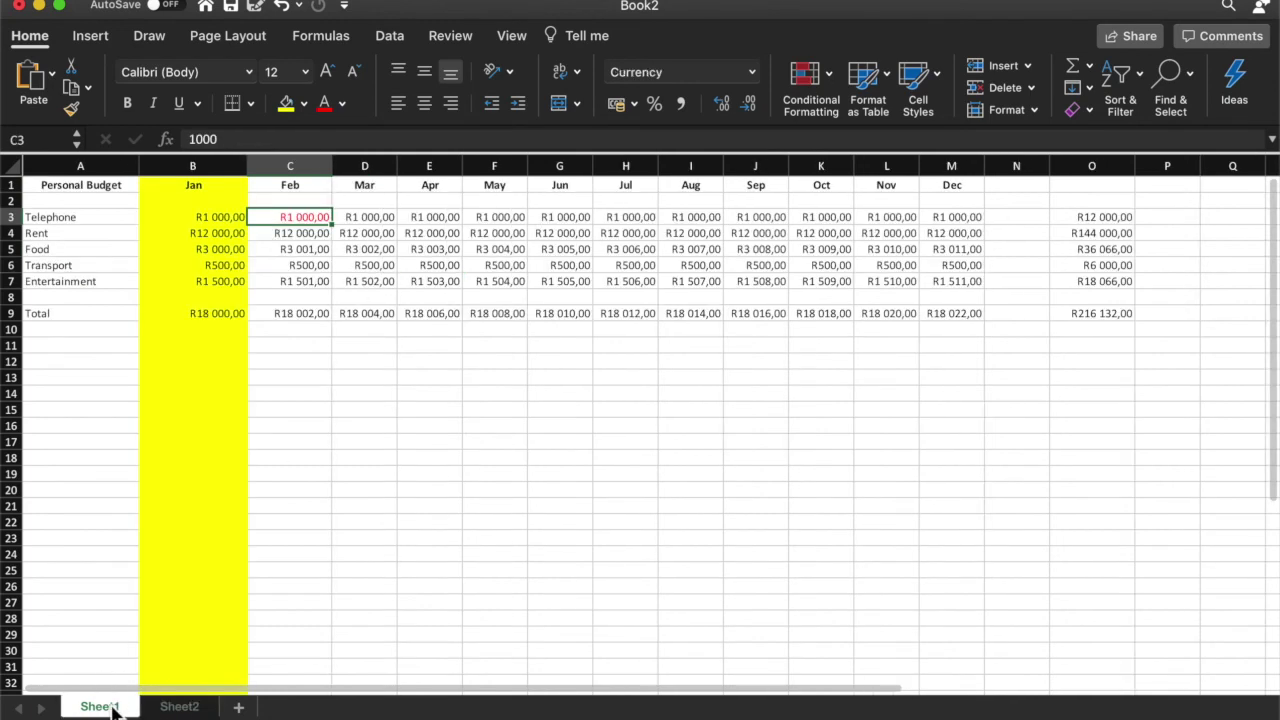